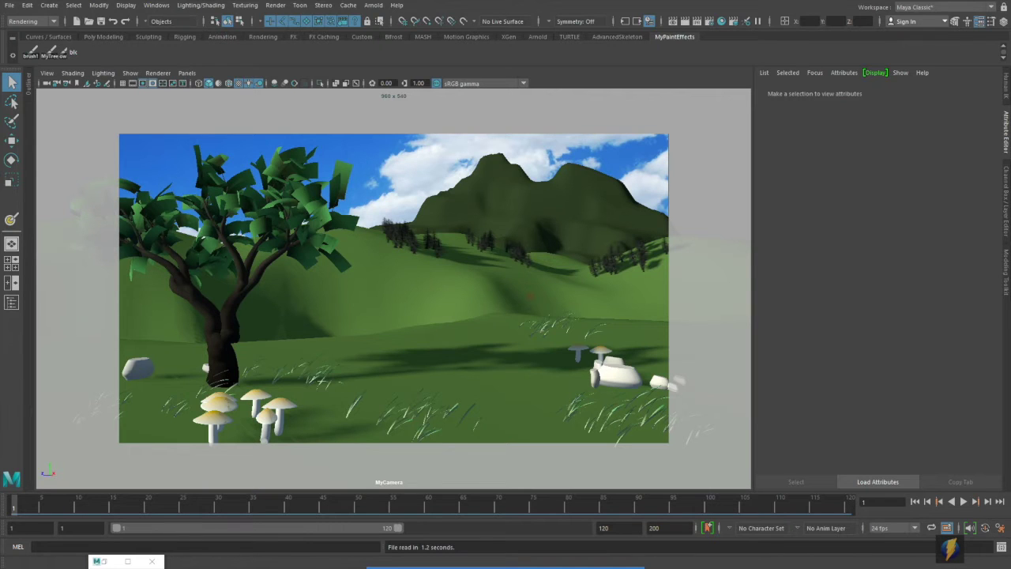
Select the ground plane, then the mountain, then the ground plane again to compare their shape attributes.
{"action": "left_click", "coordinate": [442, 356]}
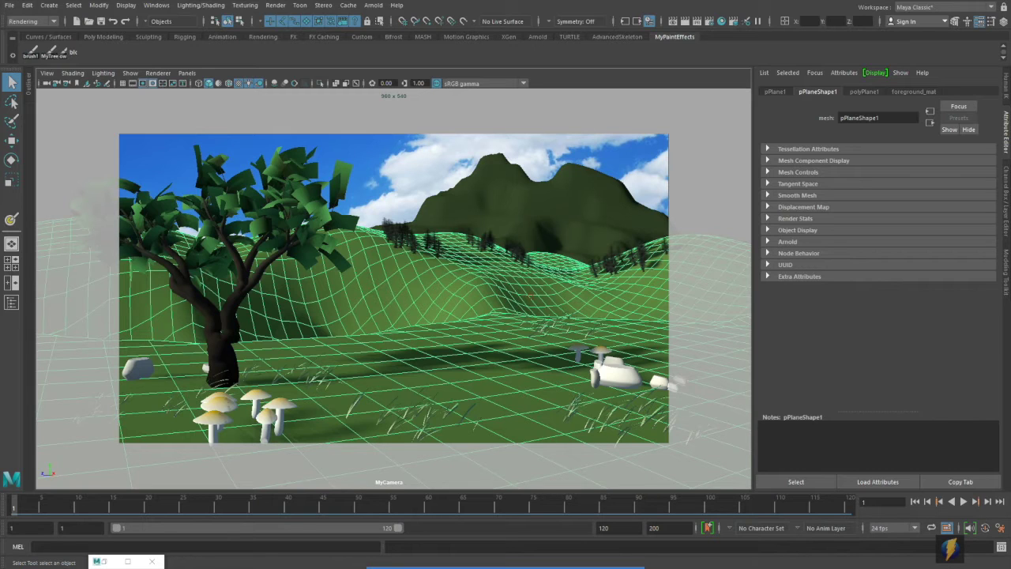
{"action": "left_click", "coordinate": [547, 193]}
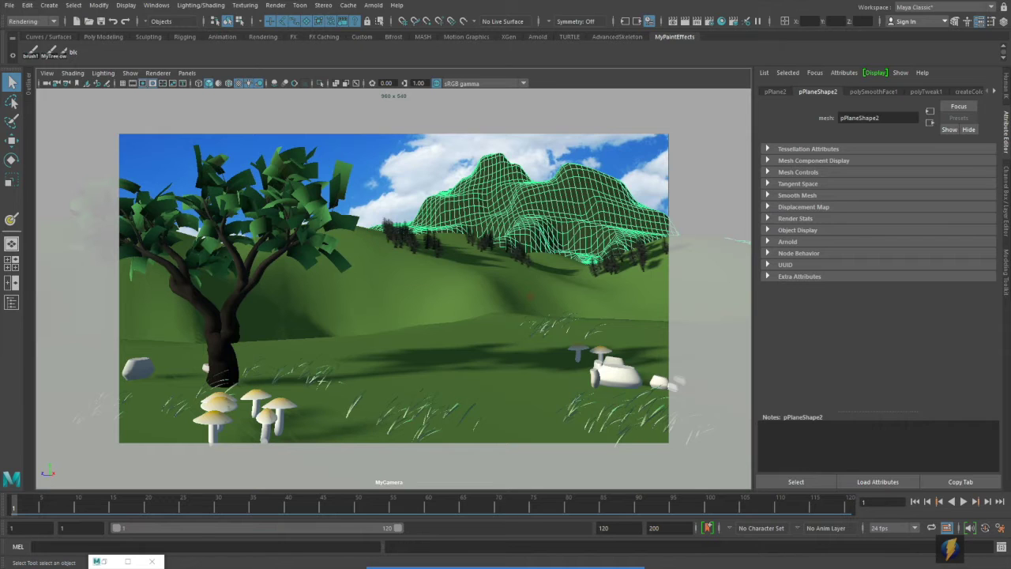
{"action": "left_click", "coordinate": [467, 355]}
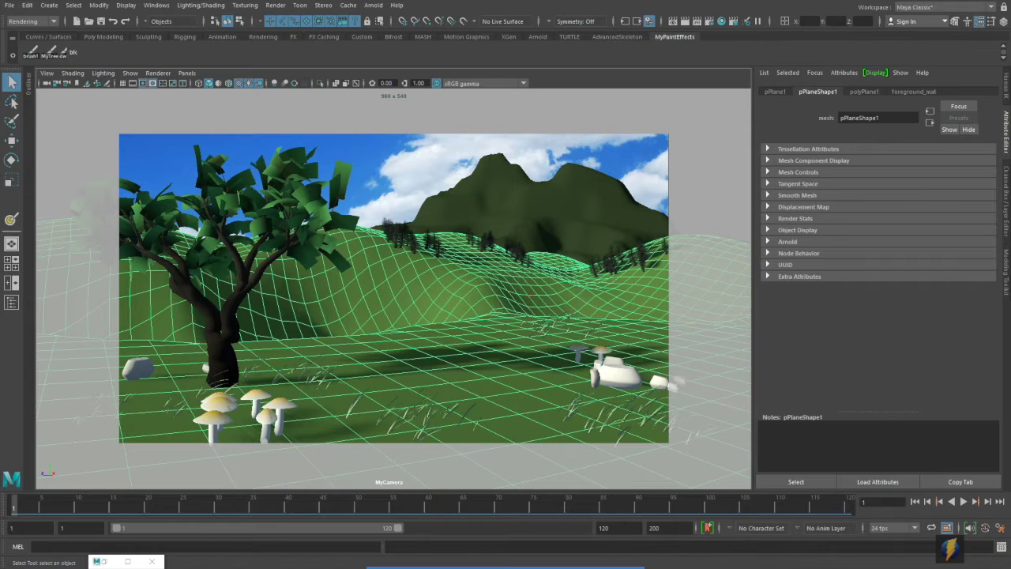
{"action": "left_click", "coordinate": [721, 21]}
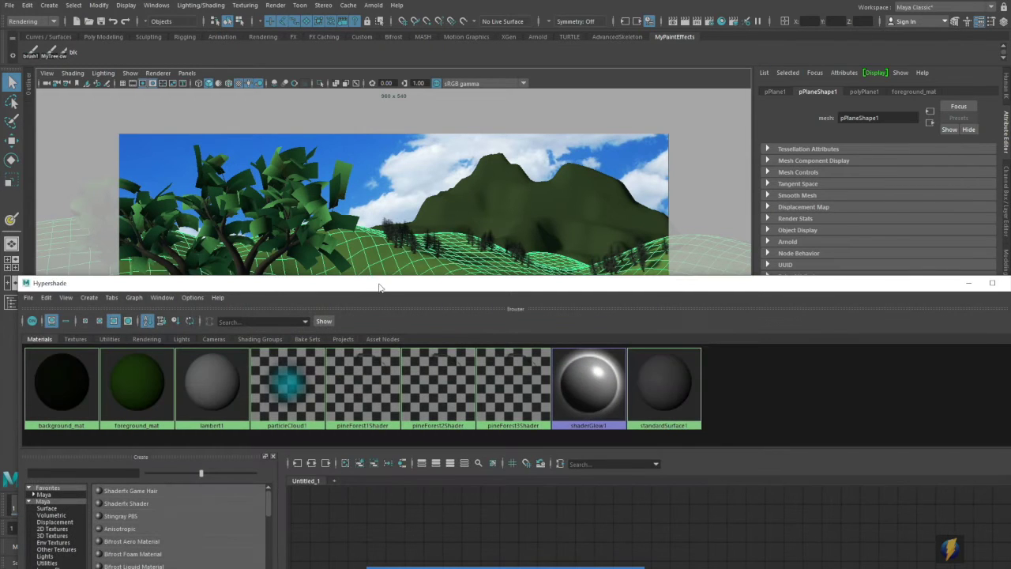
Shift foreground_mat's Lambert colour hue to a lighter olive green.
{"action": "left_click_drag", "start_coordinate": [383, 287], "coordinate": [581, 298]}
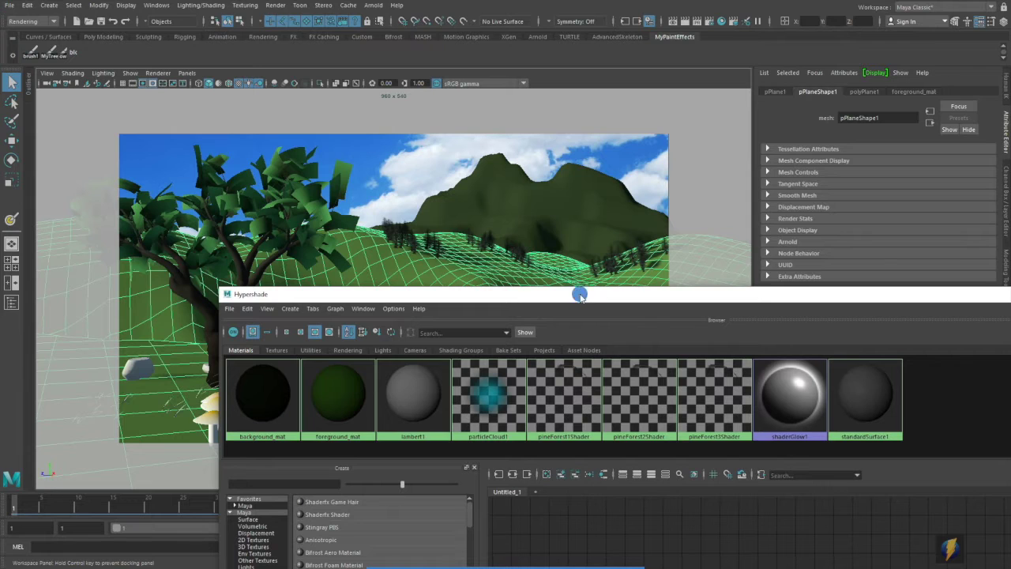
{"action": "left_click", "coordinate": [342, 388]}
{"action": "left_click_drag", "start_coordinate": [474, 298], "coordinate": [308, 342]}
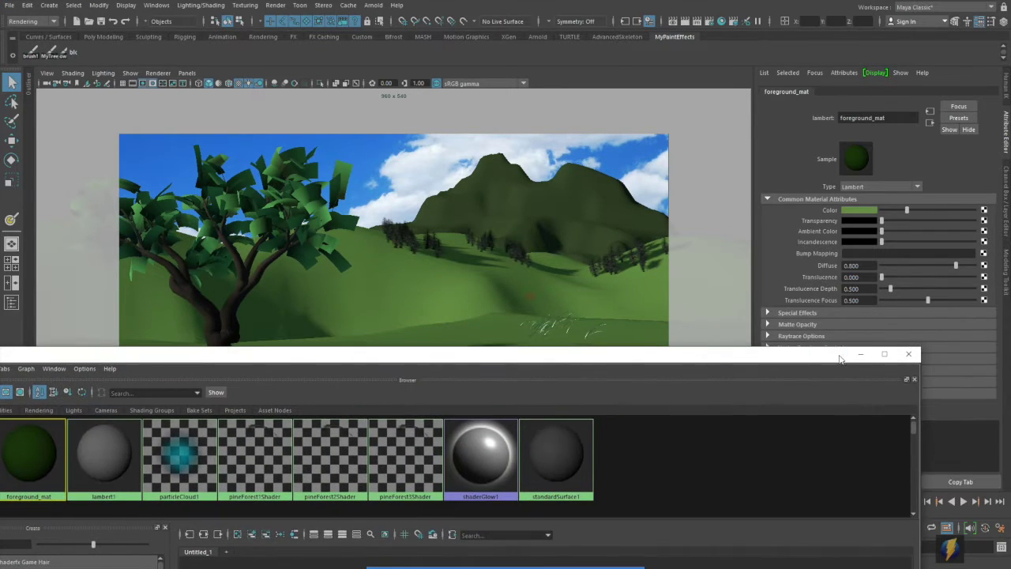
{"action": "left_click", "coordinate": [861, 353]}
{"action": "left_click", "coordinate": [857, 209]}
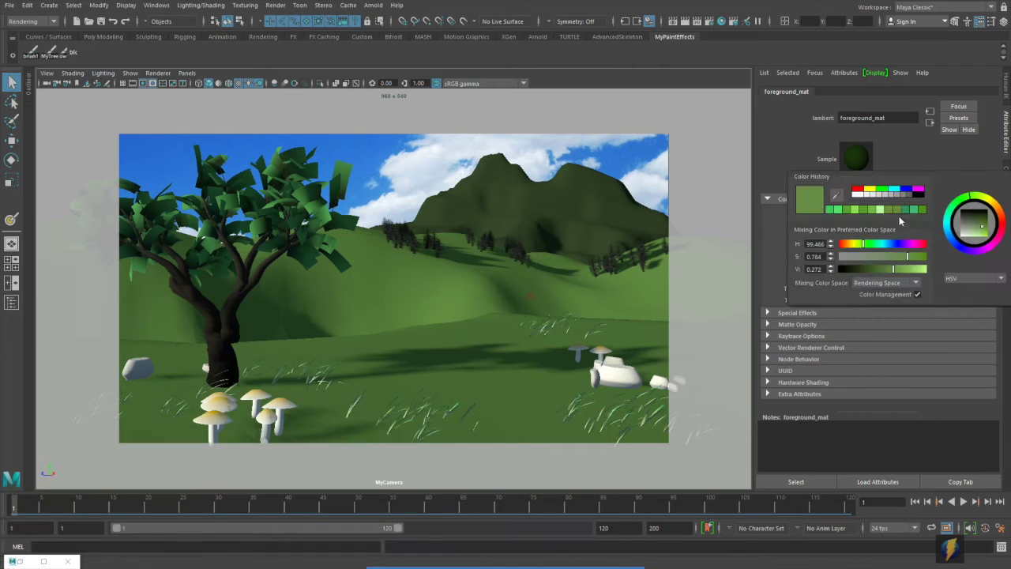
{"action": "left_click", "coordinate": [866, 211]}
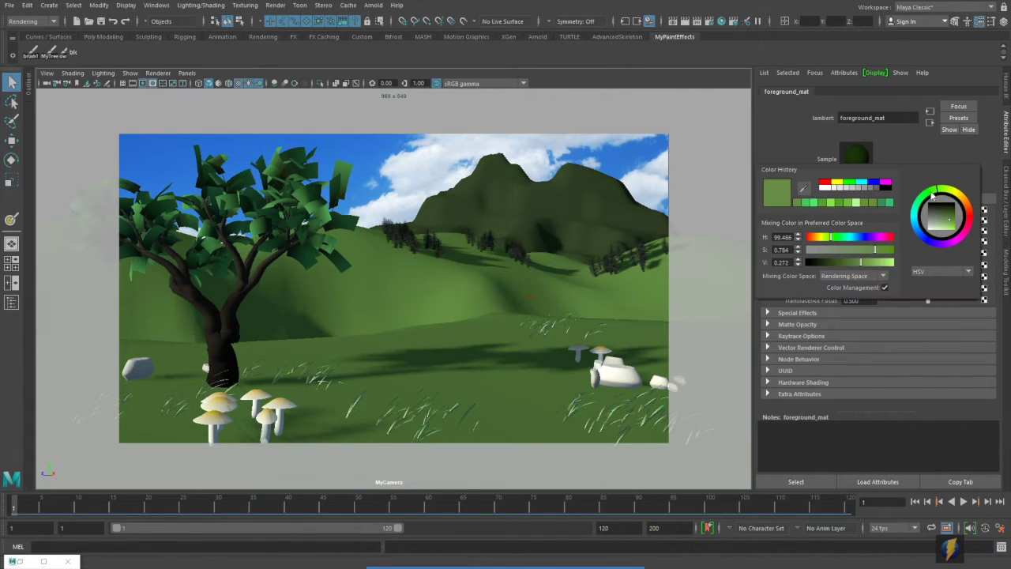
{"action": "mouse_move", "coordinate": [934, 197]}
{"action": "left_mouse_down"}
{"action": "mouse_move", "coordinate": [925, 203]}
{"action": "mouse_move", "coordinate": [955, 201]}
{"action": "mouse_move", "coordinate": [942, 196]}
{"action": "left_mouse_up"}
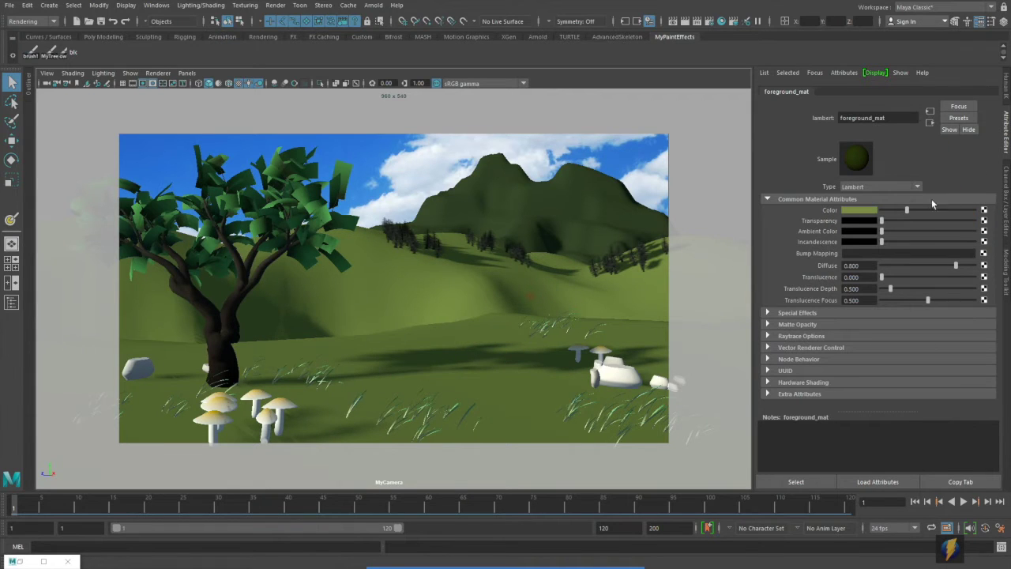
Map a File texture using ground.jpg onto the ground material's colour.
{"action": "left_click", "coordinate": [984, 210]}
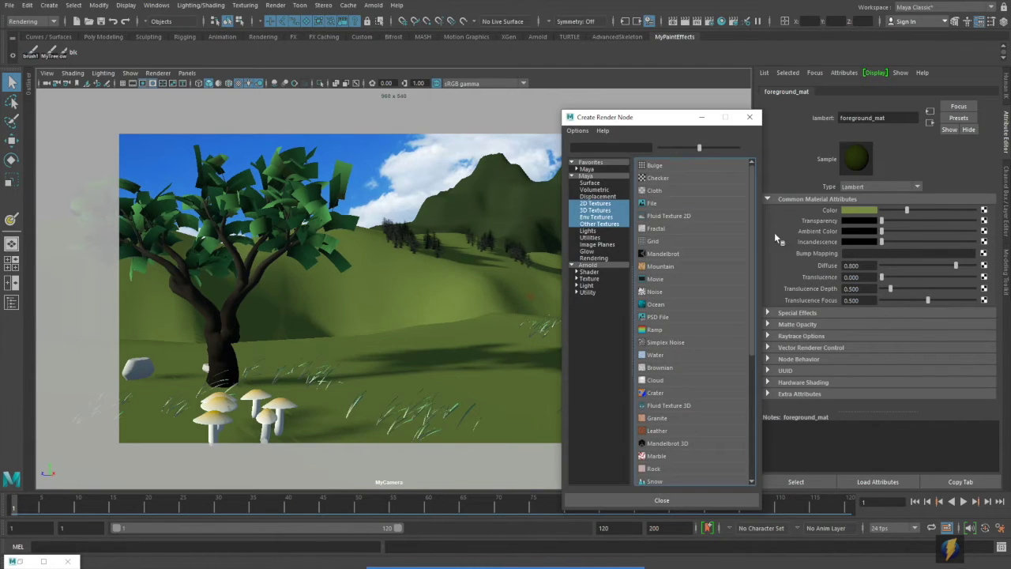
{"action": "left_click", "coordinate": [659, 203]}
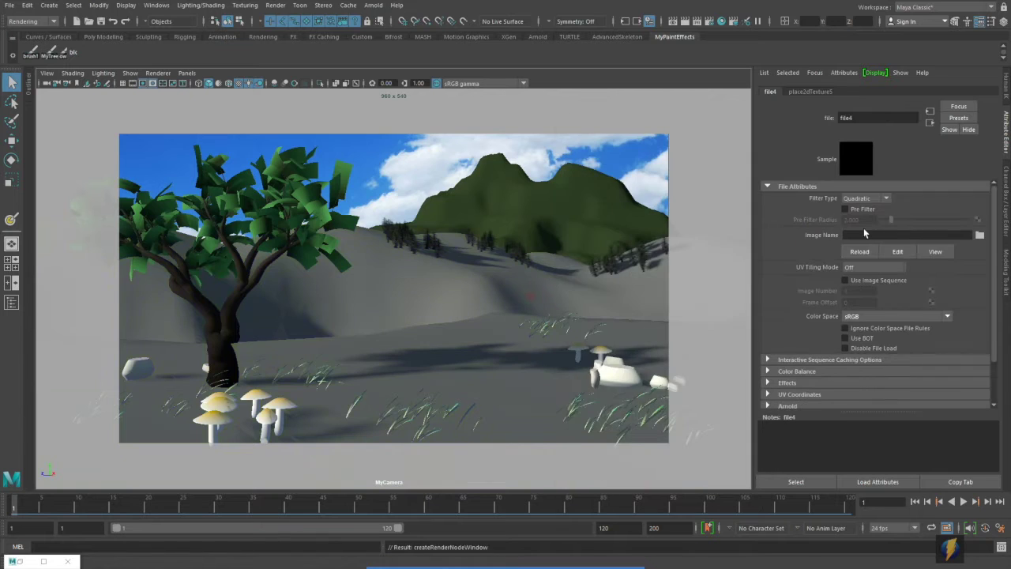
{"action": "left_click", "coordinate": [979, 235]}
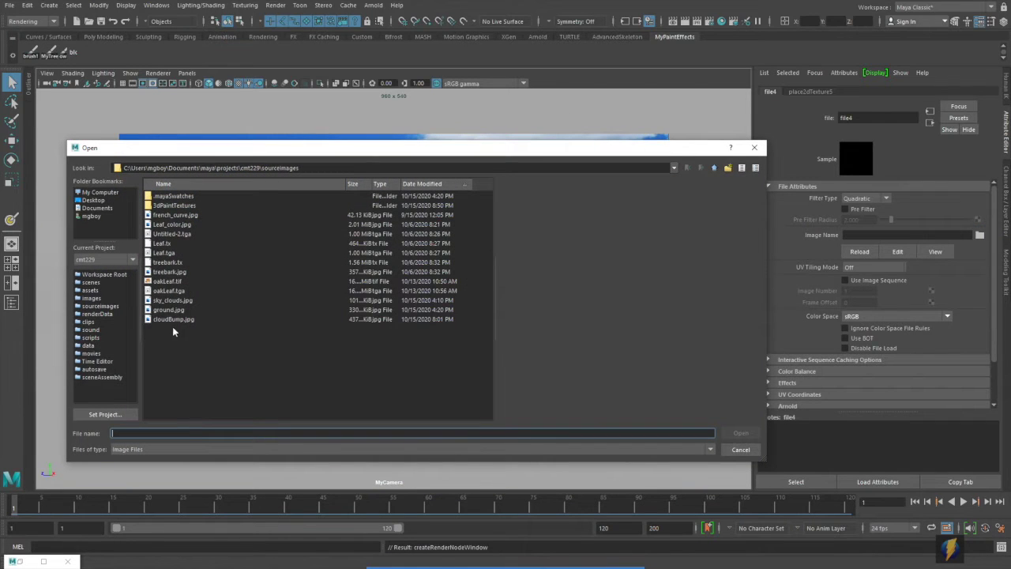
{"action": "left_click", "coordinate": [168, 310]}
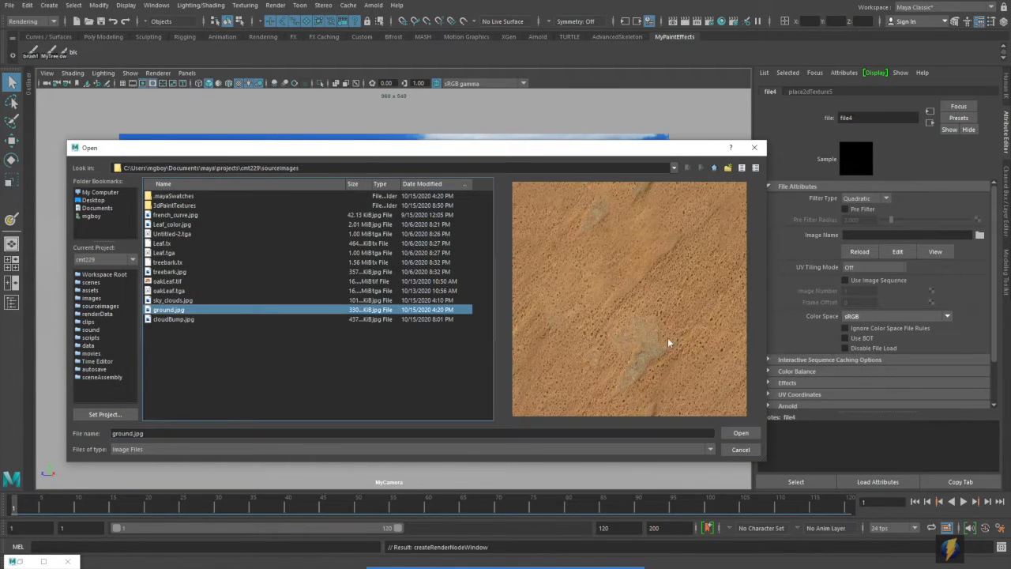
{"action": "left_click", "coordinate": [740, 434]}
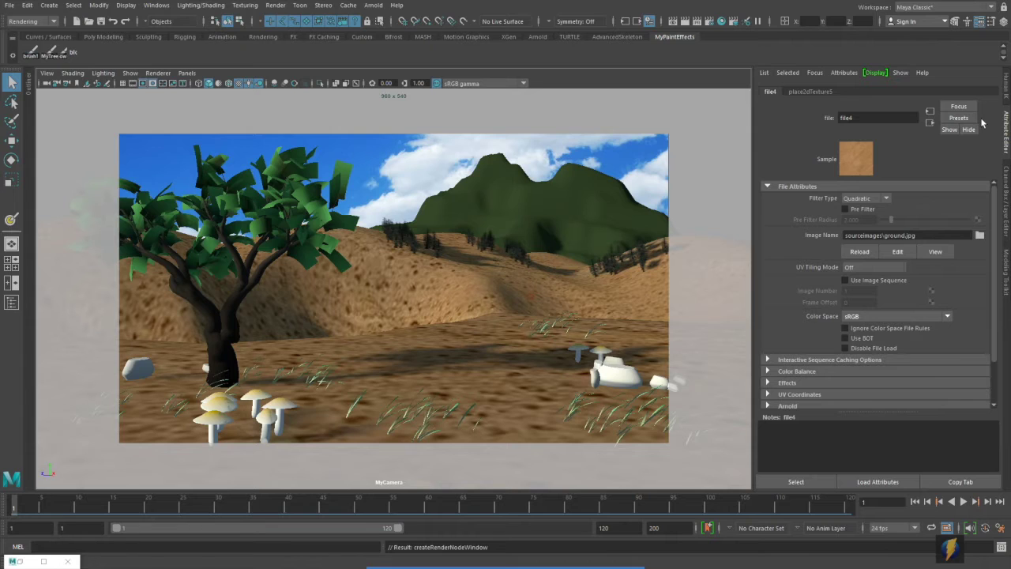
Set place2dTexture5's Repeat UV to 3 and 3.
{"action": "left_click", "coordinate": [810, 92]}
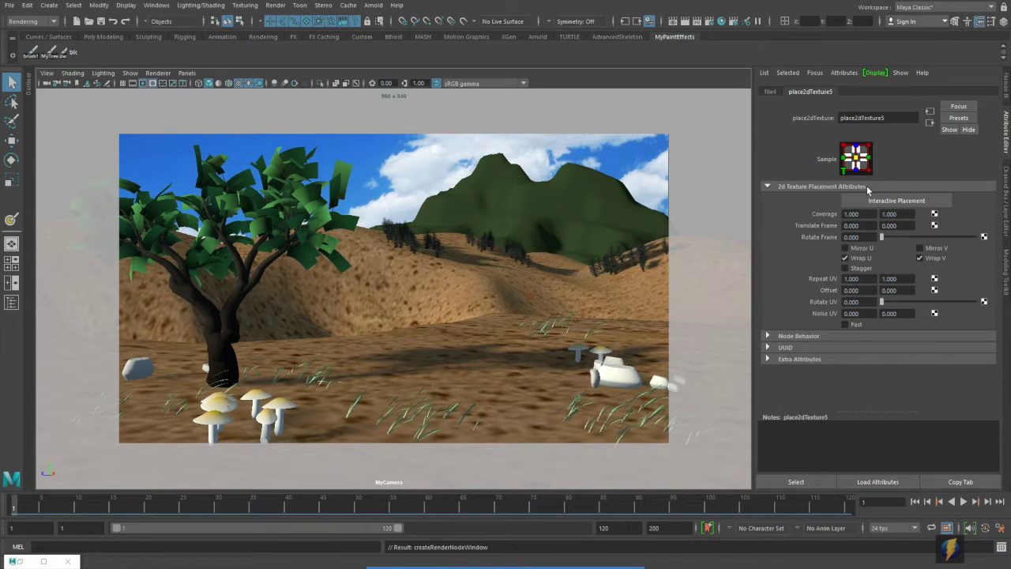
{"action": "double_click", "coordinate": [857, 278]}
{"action": "type", "text": "3"}
{"action": "double_click", "coordinate": [889, 278]}
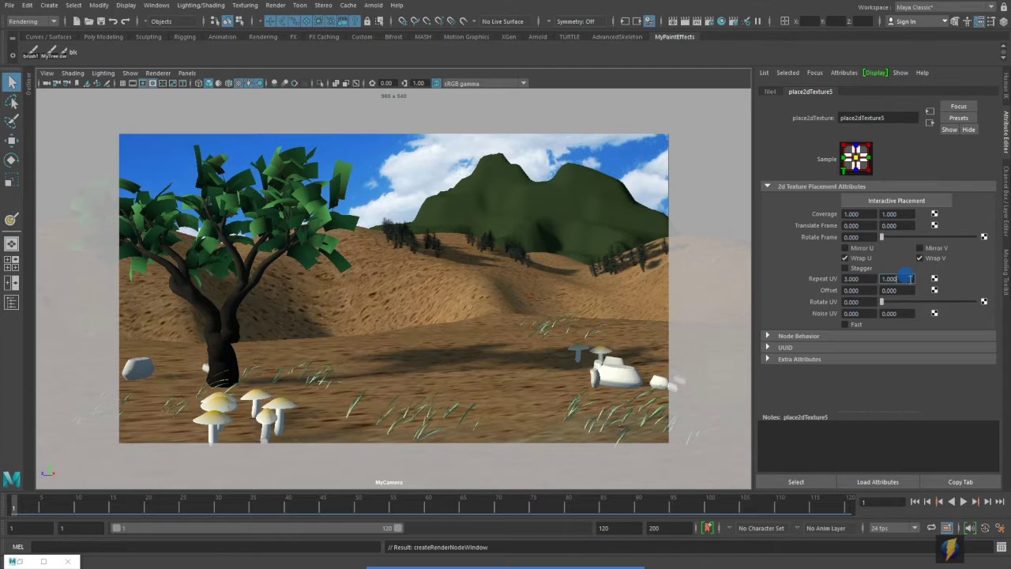
{"action": "type", "text": "3"}
{"action": "left_click", "coordinate": [867, 271]}
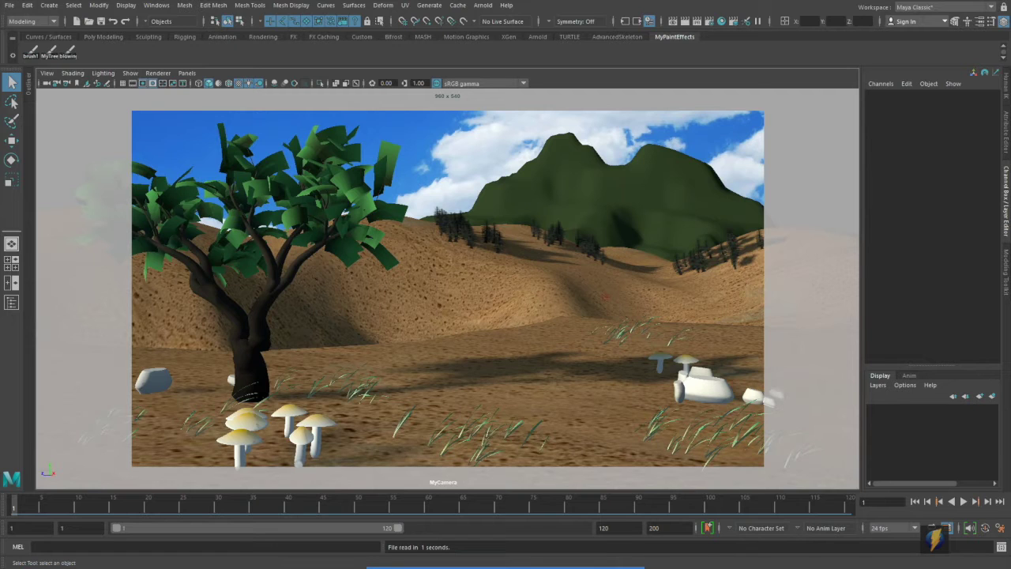
Create a new Lambert, assign lambert4 to the ground, and save the scene.
{"action": "left_click", "coordinate": [721, 22]}
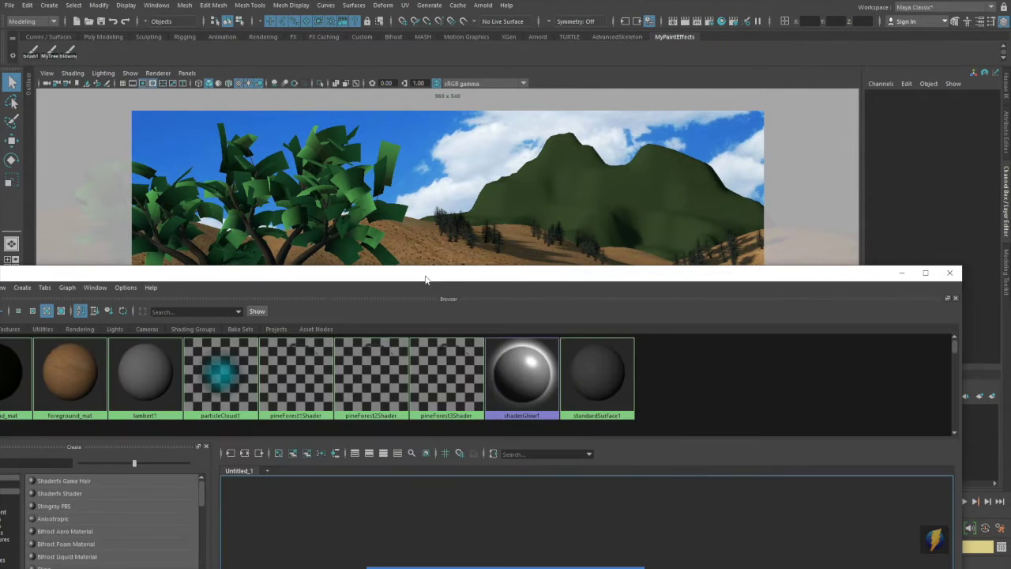
{"action": "left_click_drag", "start_coordinate": [439, 275], "coordinate": [688, 171]}
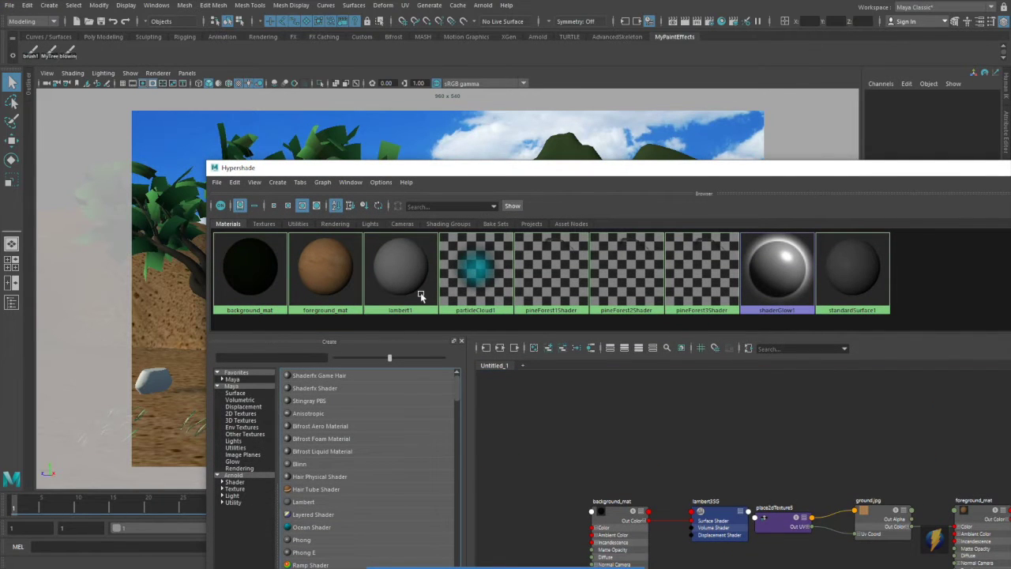
{"action": "left_click", "coordinate": [304, 501]}
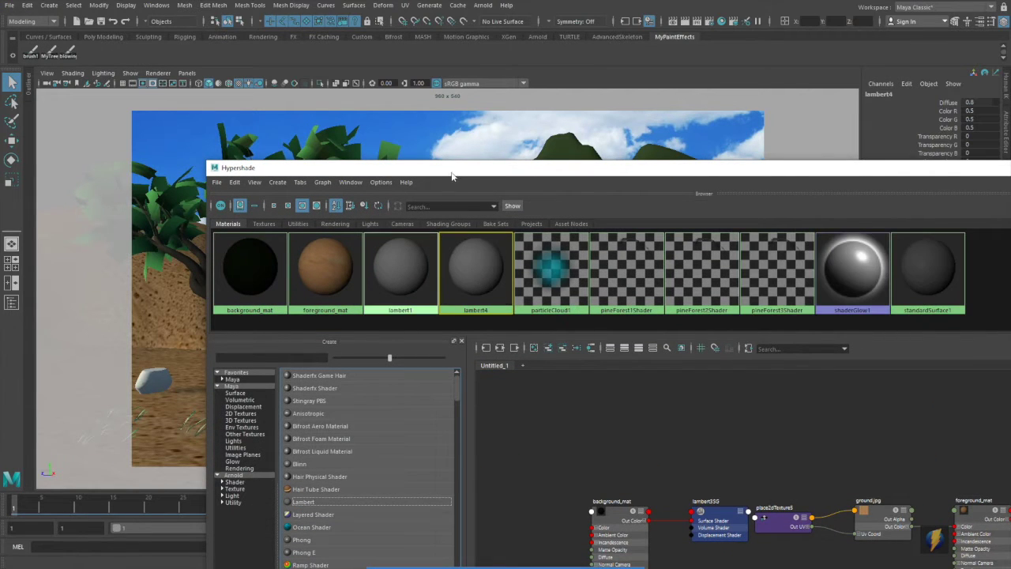
{"action": "left_click_drag", "start_coordinate": [452, 175], "coordinate": [746, 305]}
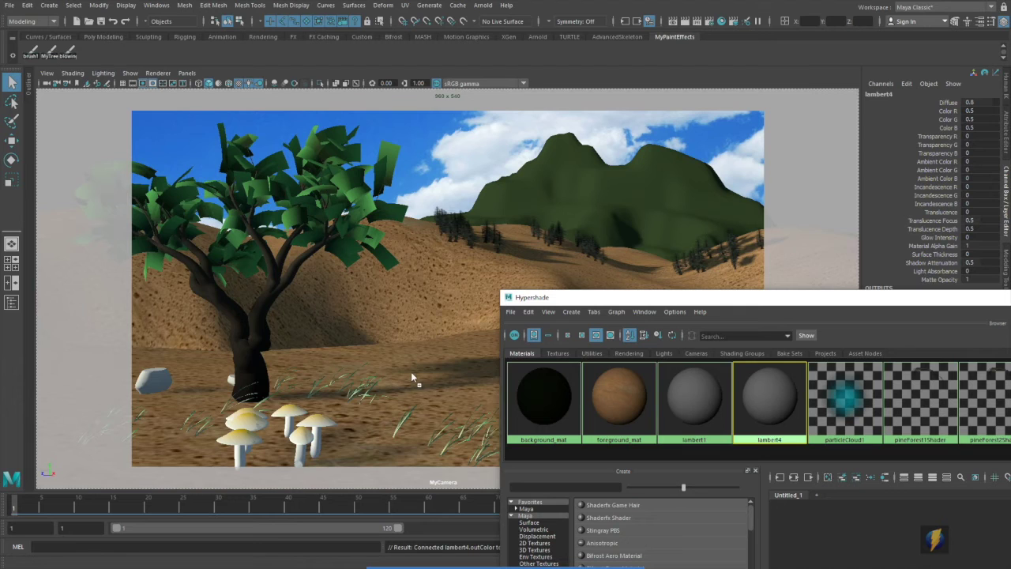
{"action": "middle_click_drag", "start_coordinate": [411, 371], "coordinate": [411, 372]}
{"action": "left_click_drag", "start_coordinate": [762, 300], "coordinate": [409, 305]}
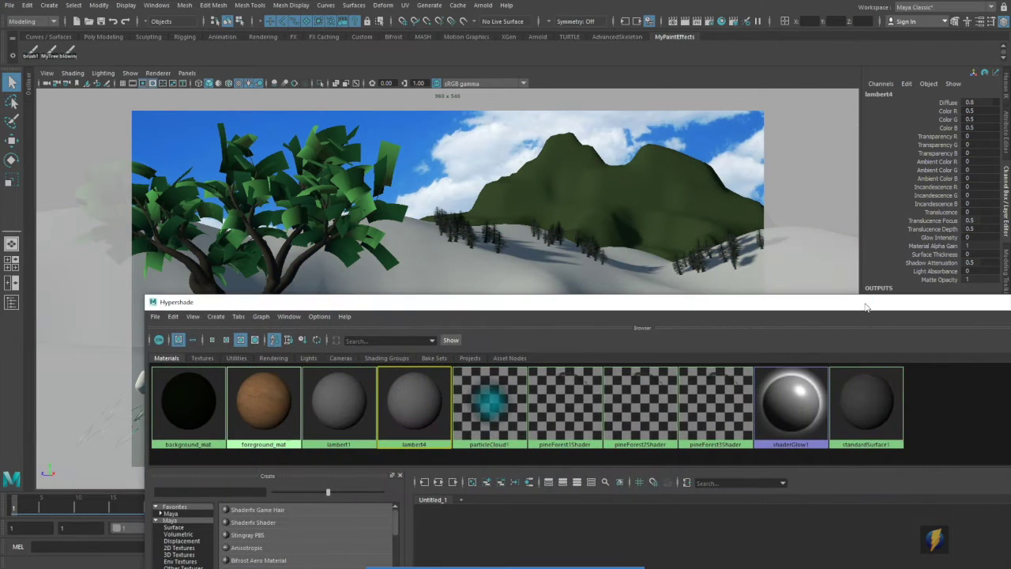
{"action": "left_click_drag", "start_coordinate": [865, 307], "coordinate": [826, 302]}
{"action": "left_click", "coordinate": [932, 300]}
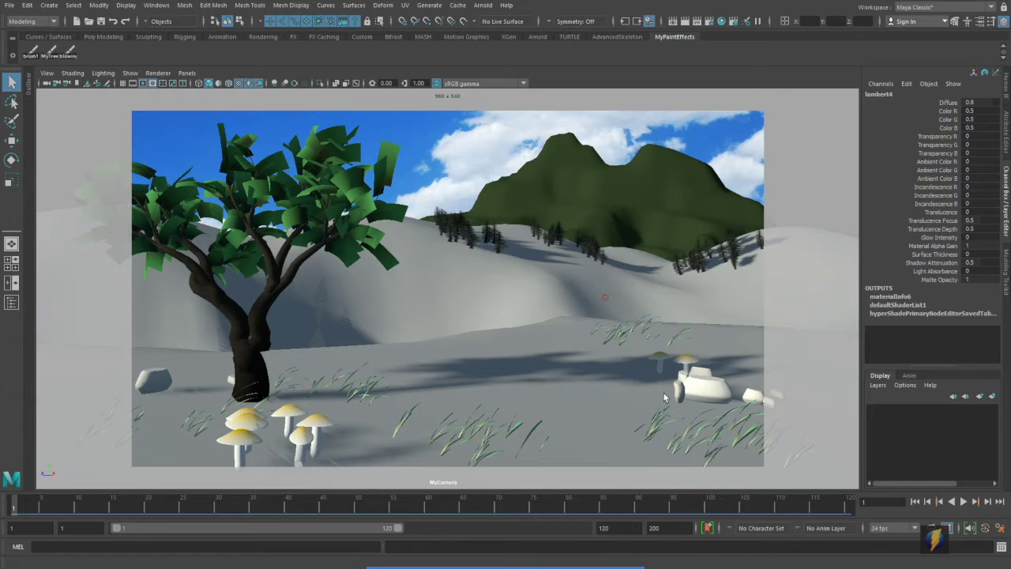
{"action": "key", "text": "ctrl+s"}
{"action": "left_click", "coordinate": [458, 300]}
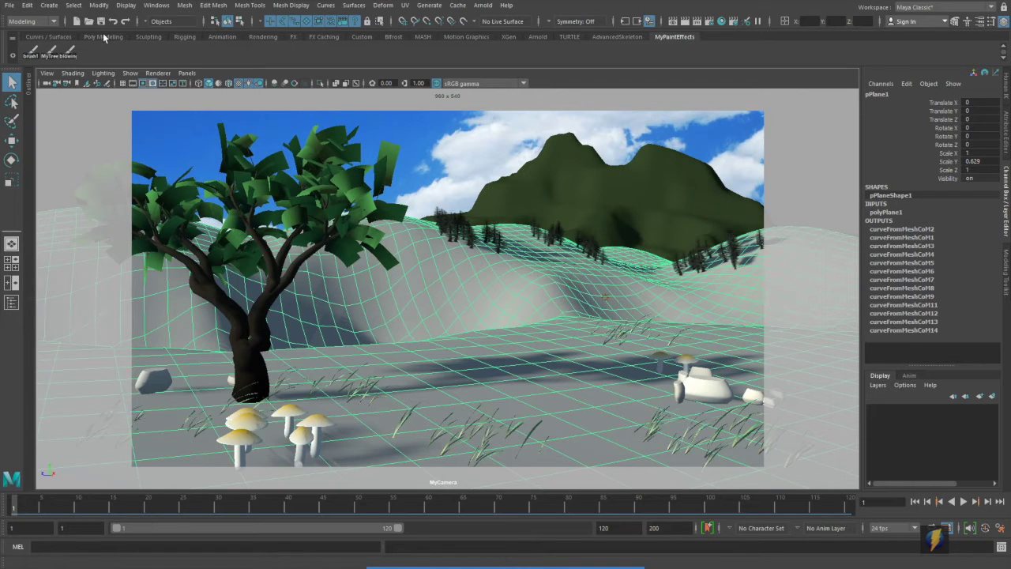
Switch to the Rendering menu set and open the 3D Paint Tool settings for the ground.
{"action": "left_click", "coordinate": [53, 22]}
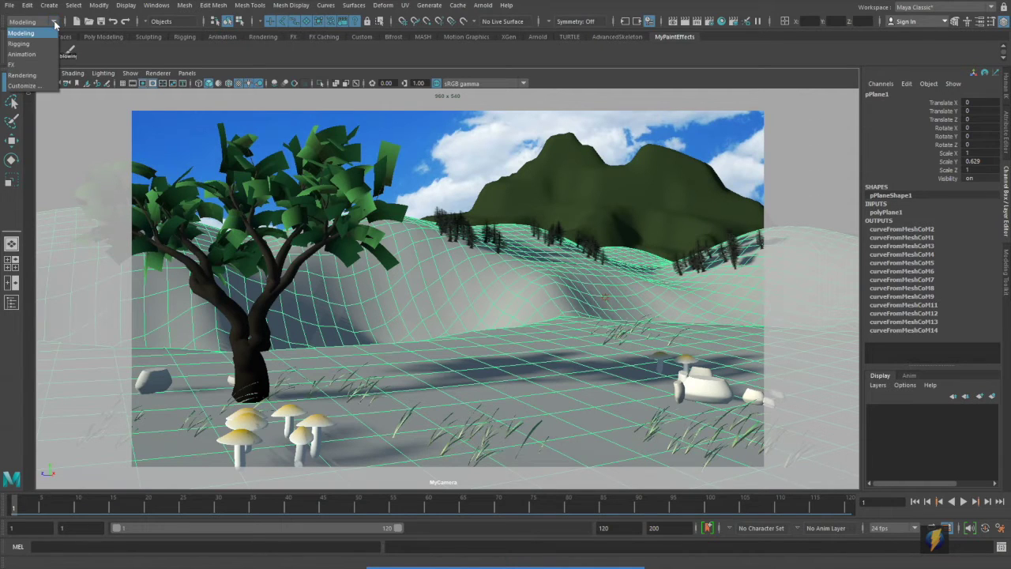
{"action": "left_click", "coordinate": [34, 76]}
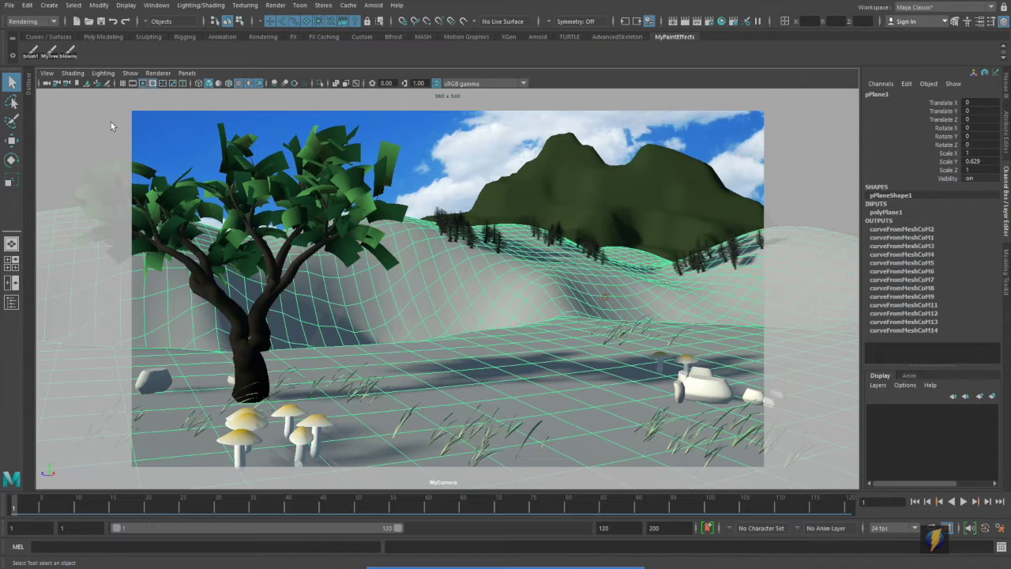
{"action": "left_click", "coordinate": [245, 5]}
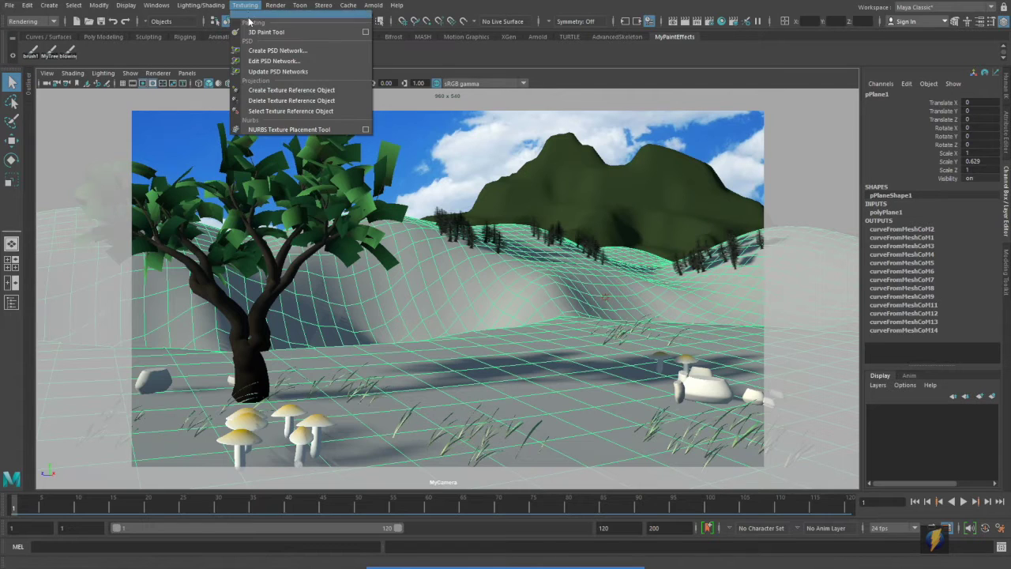
{"action": "left_click", "coordinate": [366, 33]}
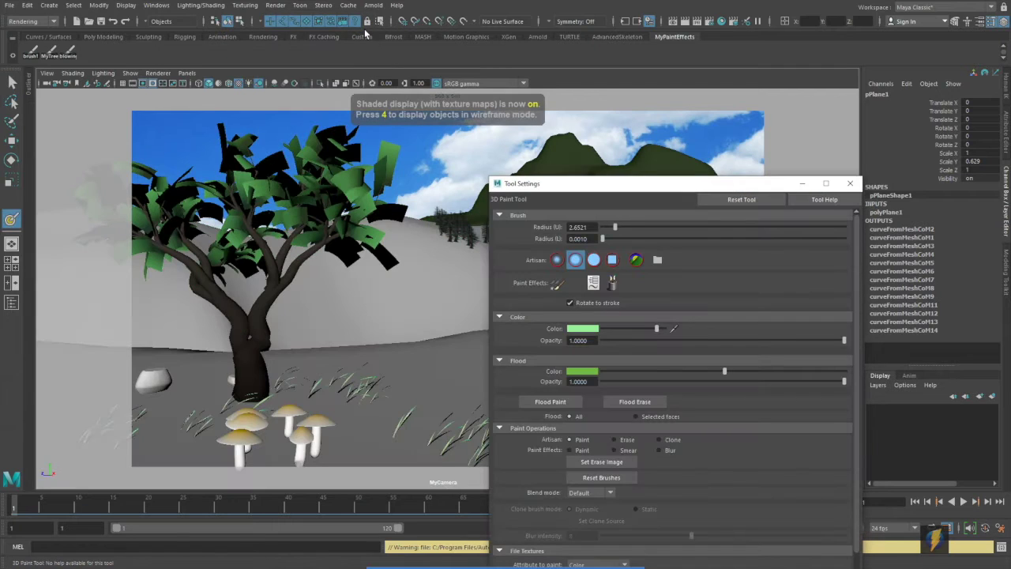
{"action": "left_click_drag", "start_coordinate": [654, 187], "coordinate": [716, 79]}
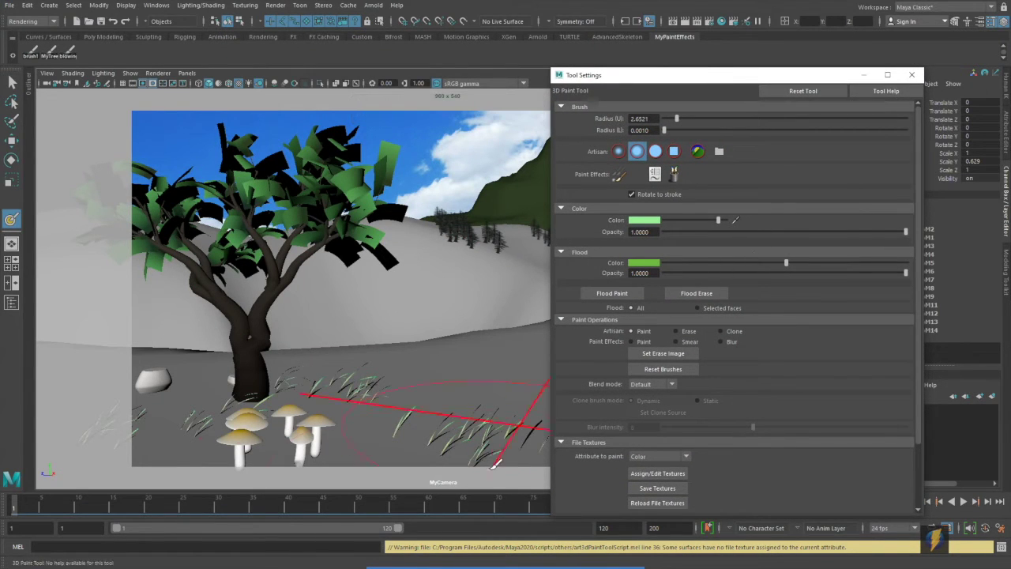
{"action": "left_click", "coordinate": [546, 549]}
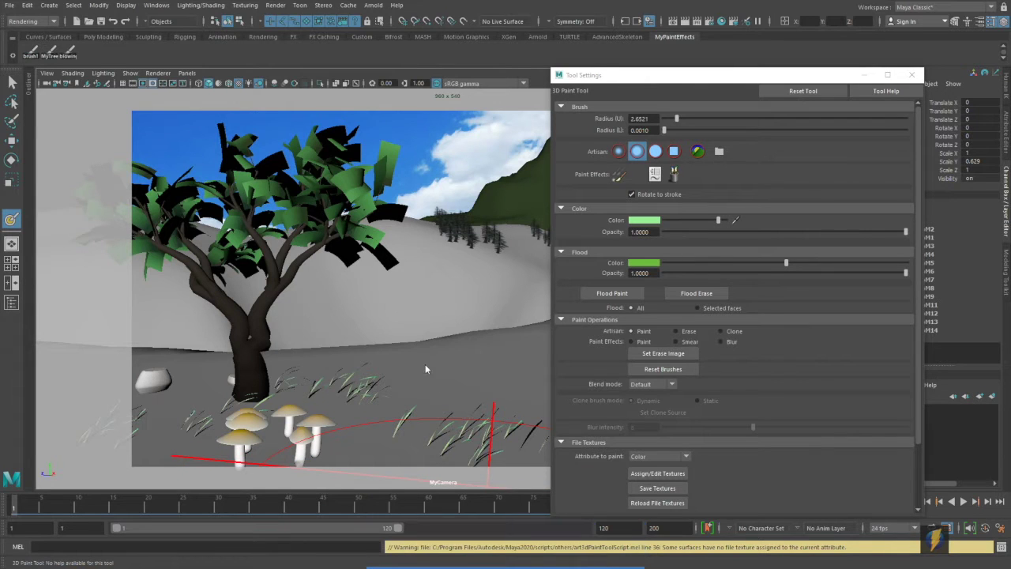
{"action": "mouse_move", "coordinate": [399, 314]}
{"action": "left_mouse_down"}
{"action": "mouse_move", "coordinate": [481, 361]}
{"action": "mouse_move", "coordinate": [582, 447]}
{"action": "mouse_move", "coordinate": [607, 453]}
{"action": "mouse_move", "coordinate": [605, 413]}
{"action": "mouse_move", "coordinate": [643, 456]}
{"action": "left_mouse_up"}
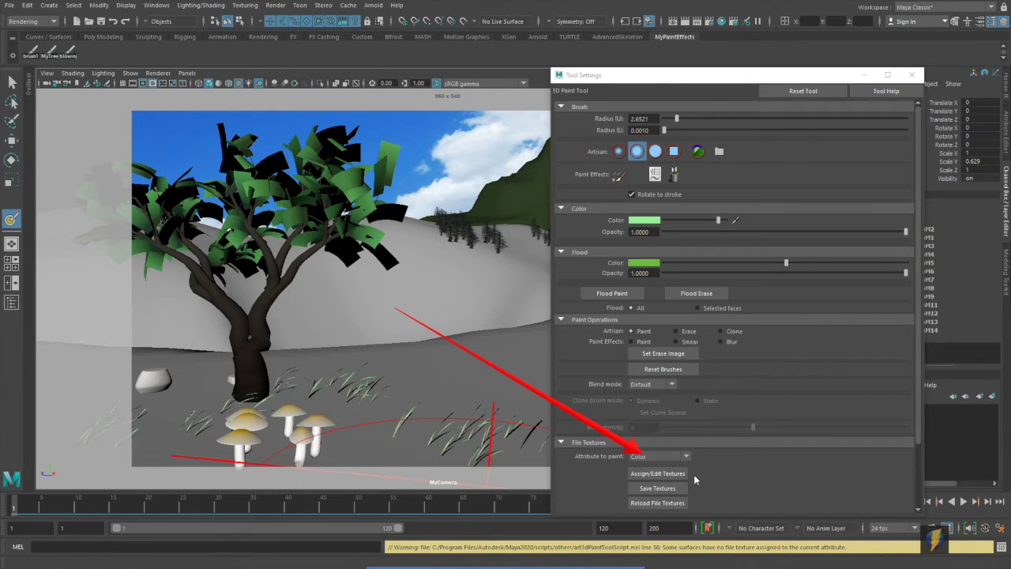
{"action": "left_click", "coordinate": [653, 474]}
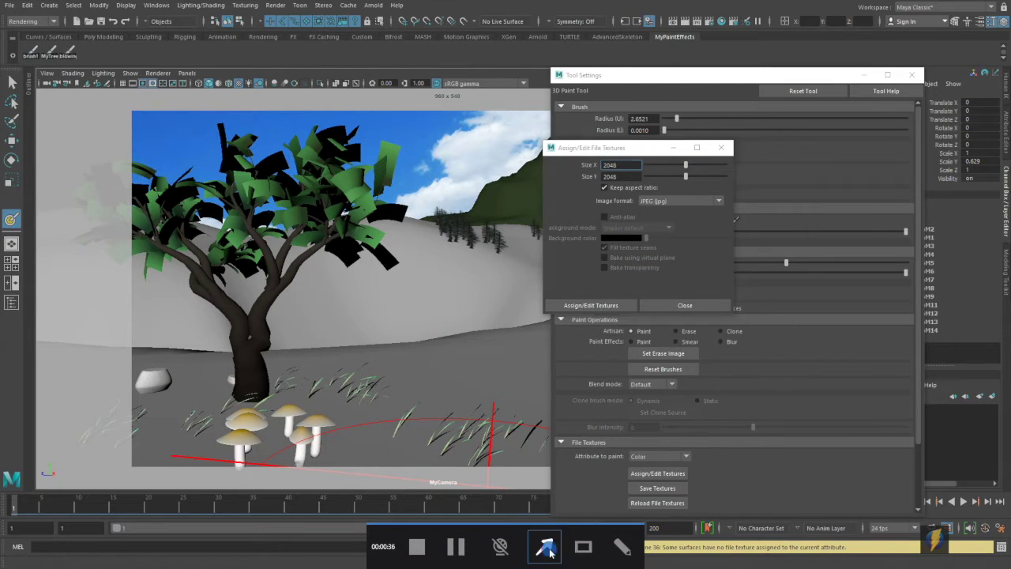
Assign a new 2048 × 2048 JPEG file texture to the ground.
{"action": "left_click", "coordinate": [551, 551]}
{"action": "mouse_move", "coordinate": [421, 295]}
{"action": "left_mouse_down"}
{"action": "mouse_move", "coordinate": [583, 169]}
{"action": "mouse_move", "coordinate": [583, 190]}
{"action": "left_mouse_up"}
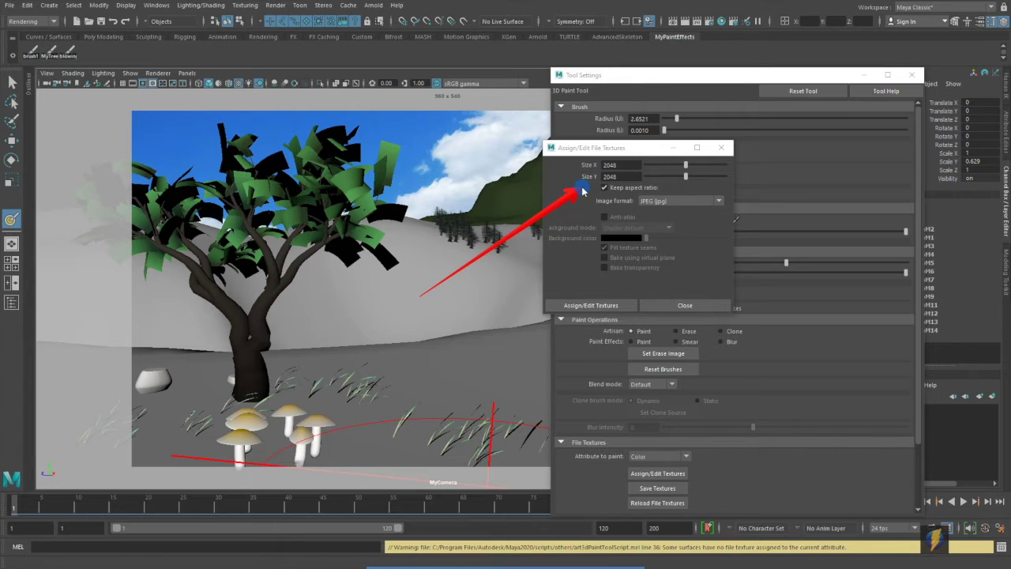
{"action": "mouse_move", "coordinate": [582, 191]}
{"action": "left_mouse_down"}
{"action": "mouse_move", "coordinate": [596, 165]}
{"action": "mouse_move", "coordinate": [581, 201]}
{"action": "mouse_move", "coordinate": [624, 201]}
{"action": "left_mouse_up"}
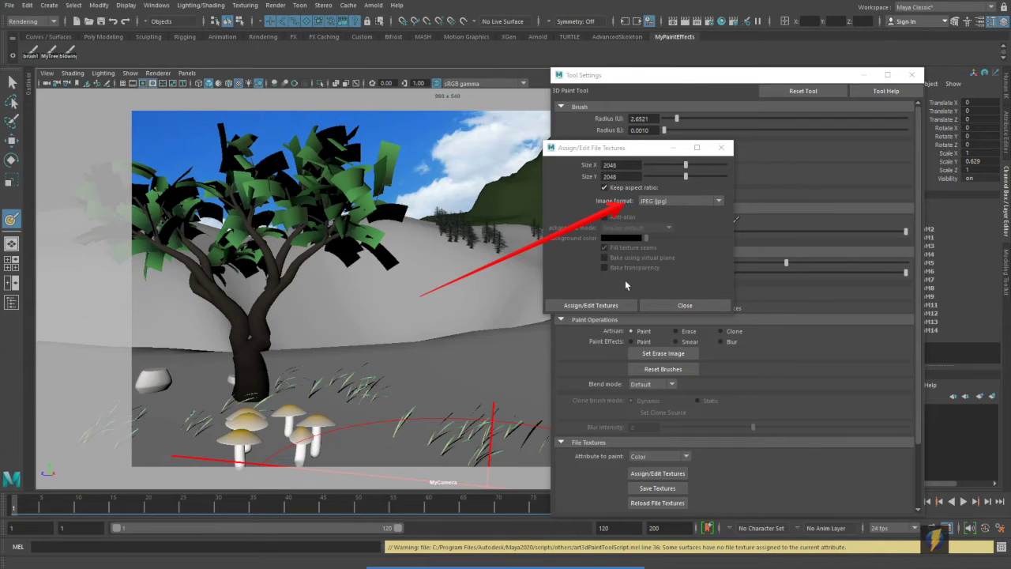
{"action": "left_click", "coordinate": [590, 306]}
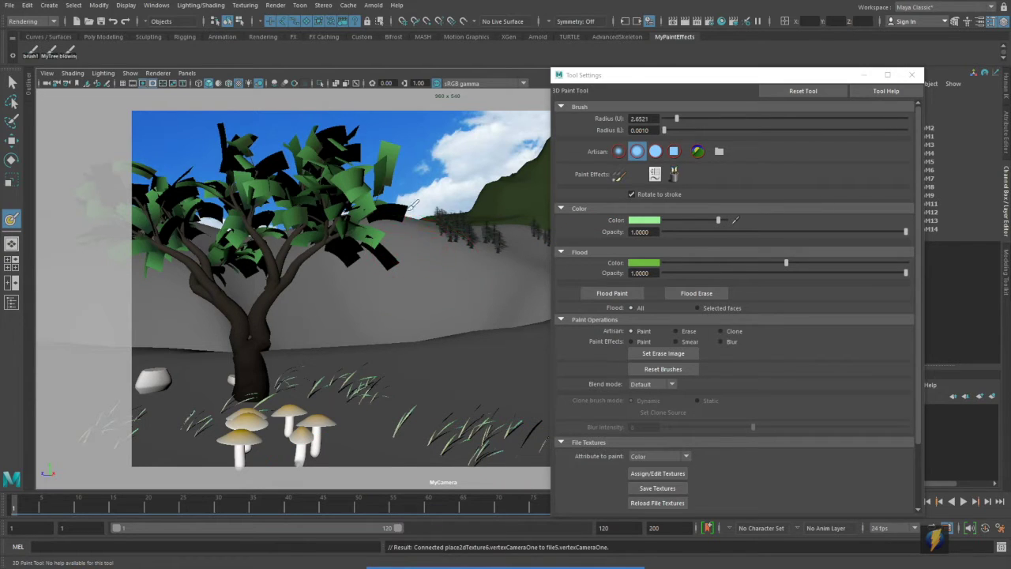
Flood-fill the ground texture with green and render the frame to check it.
{"action": "left_click_drag", "start_coordinate": [678, 67], "coordinate": [785, 66]}
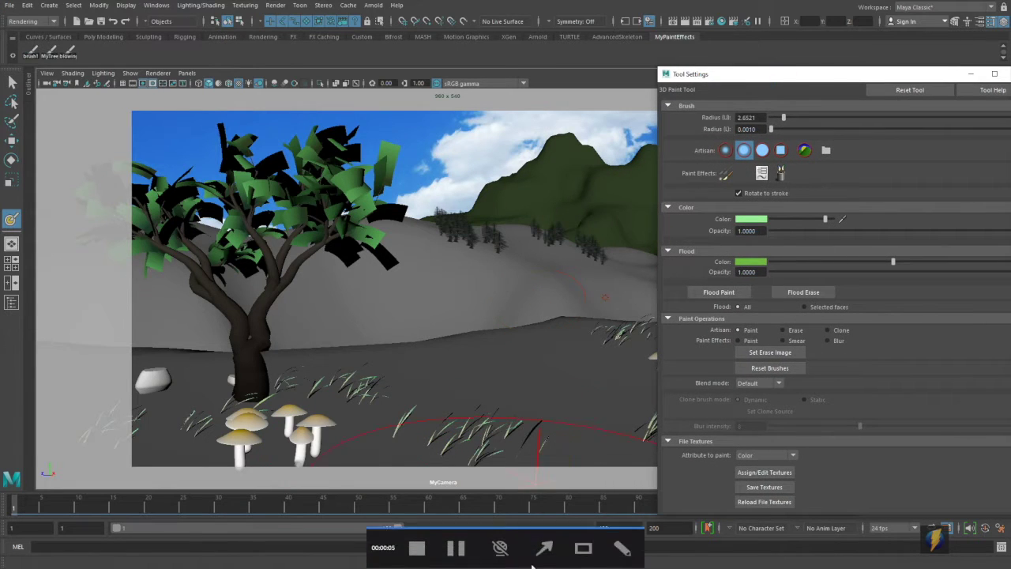
{"action": "left_click", "coordinate": [542, 545]}
{"action": "left_click_drag", "start_coordinate": [546, 427], "coordinate": [677, 315]}
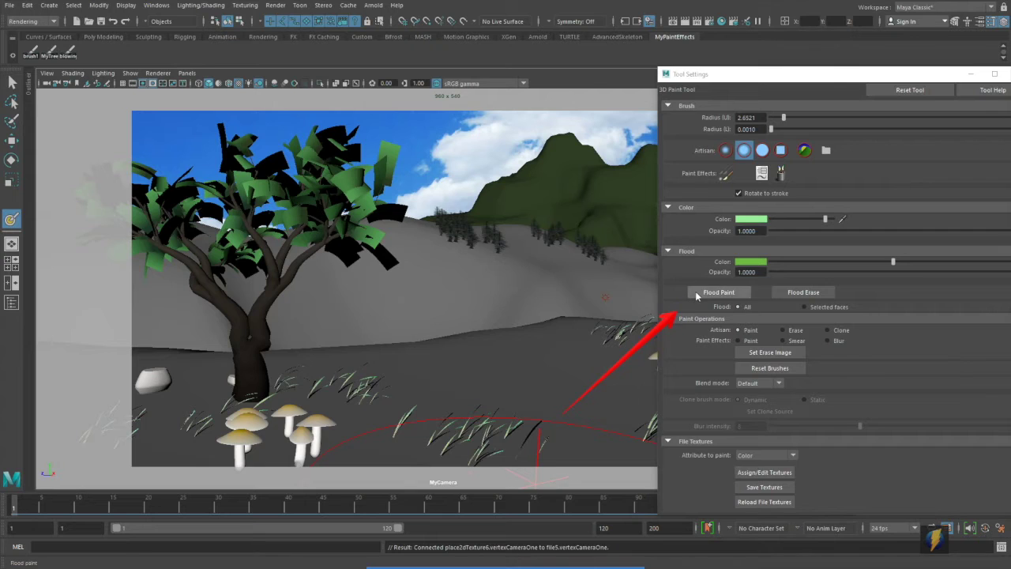
{"action": "left_click", "coordinate": [699, 292]}
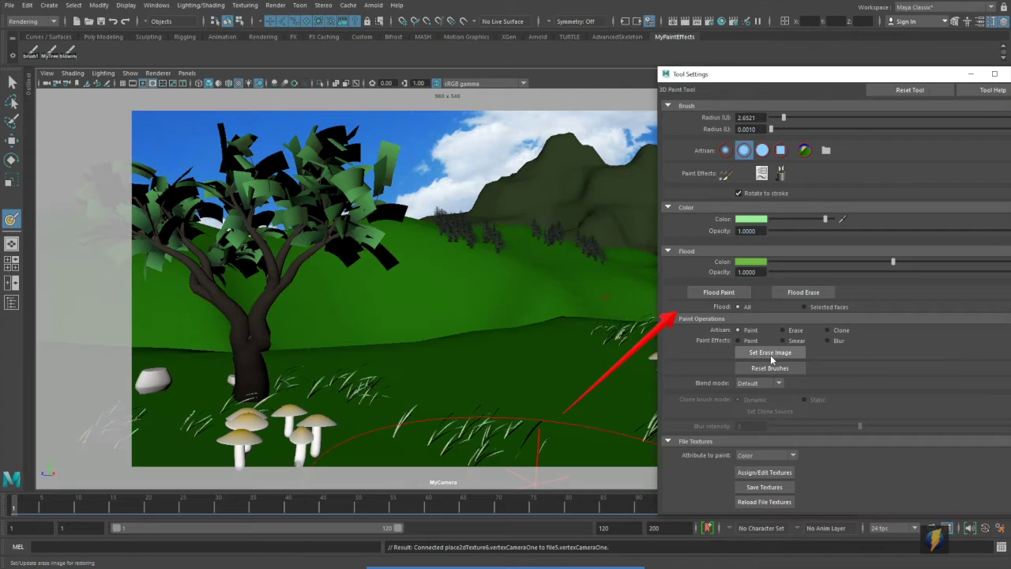
{"action": "left_click", "coordinate": [686, 21]}
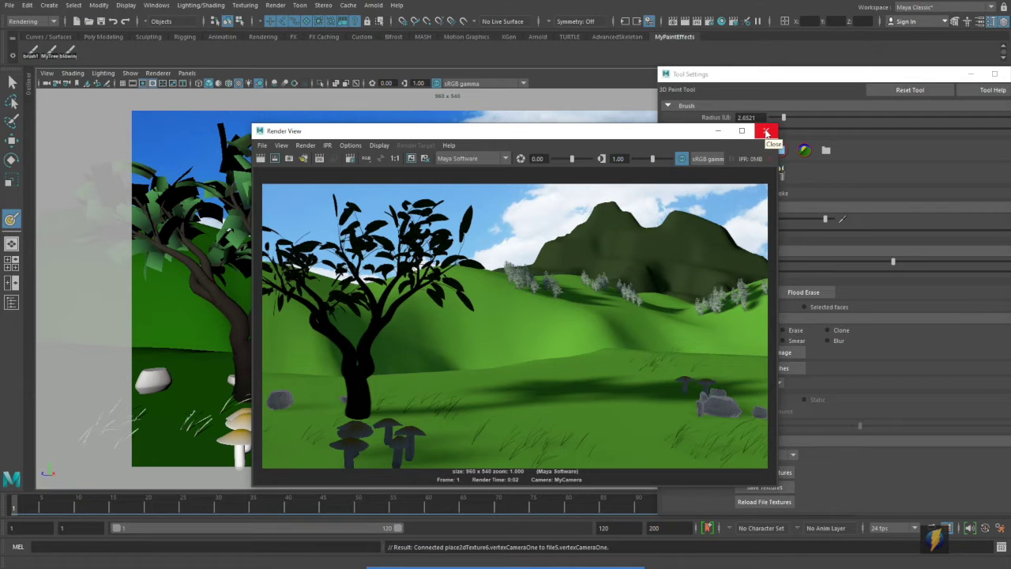
{"action": "left_click", "coordinate": [766, 132]}
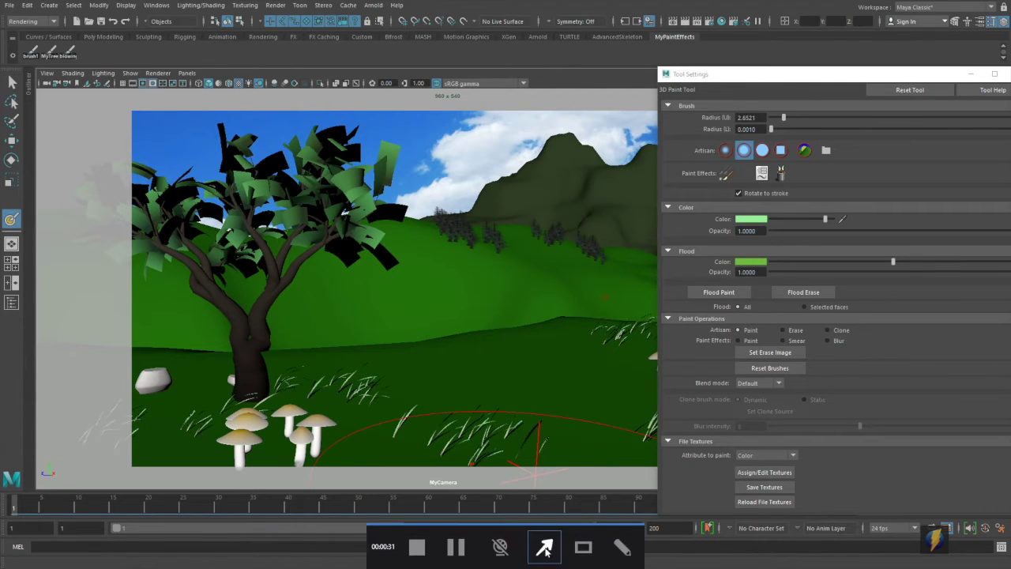
Reduce the brush radius to 0.9164 and flood paint the ground again.
{"action": "left_click", "coordinate": [544, 548]}
{"action": "mouse_move", "coordinate": [681, 229]}
{"action": "left_mouse_down"}
{"action": "mouse_move", "coordinate": [717, 121]}
{"action": "mouse_move", "coordinate": [786, 125]}
{"action": "left_mouse_up"}
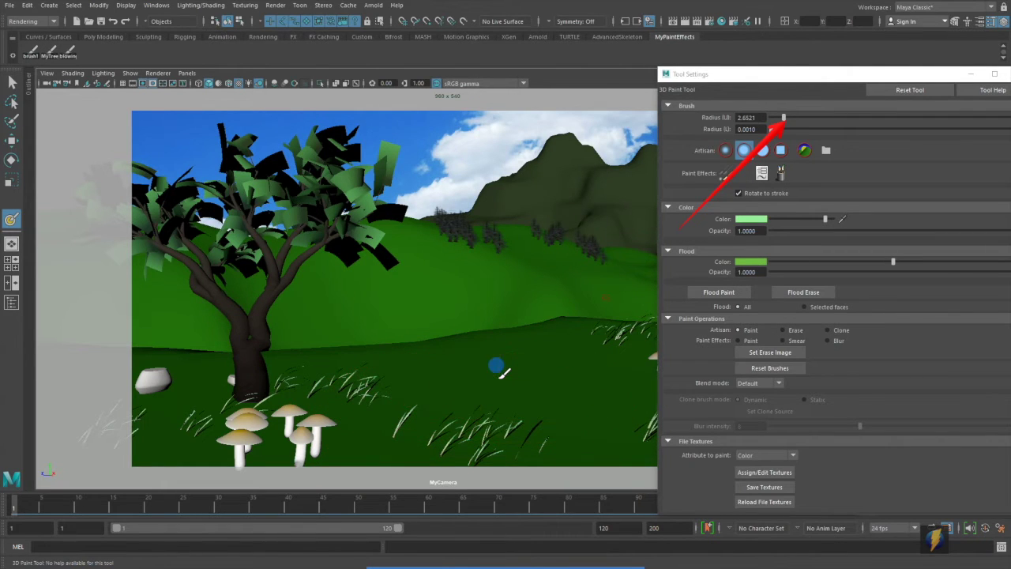
{"action": "left_click", "coordinate": [505, 379]}
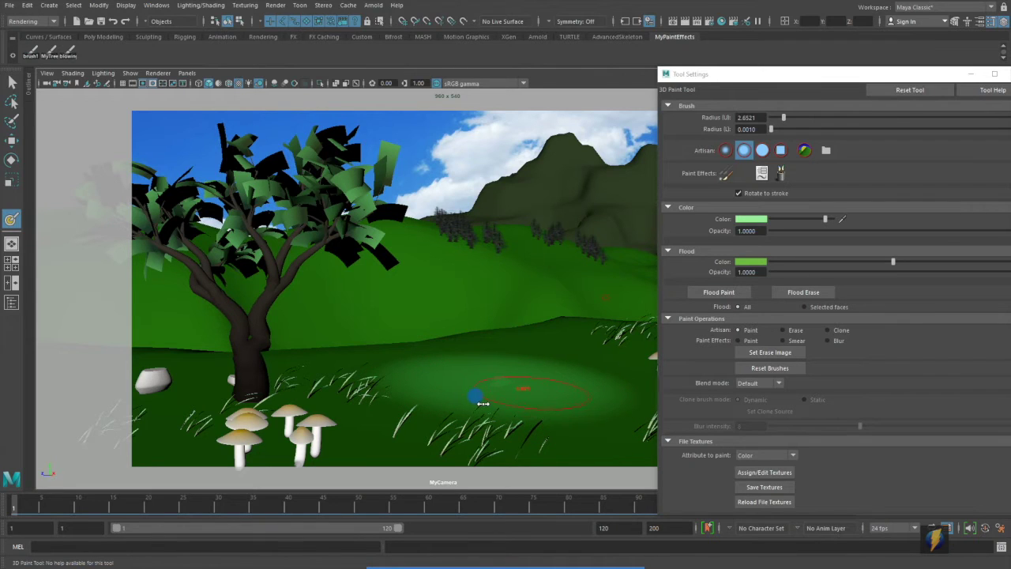
{"action": "left_click", "coordinate": [717, 292]}
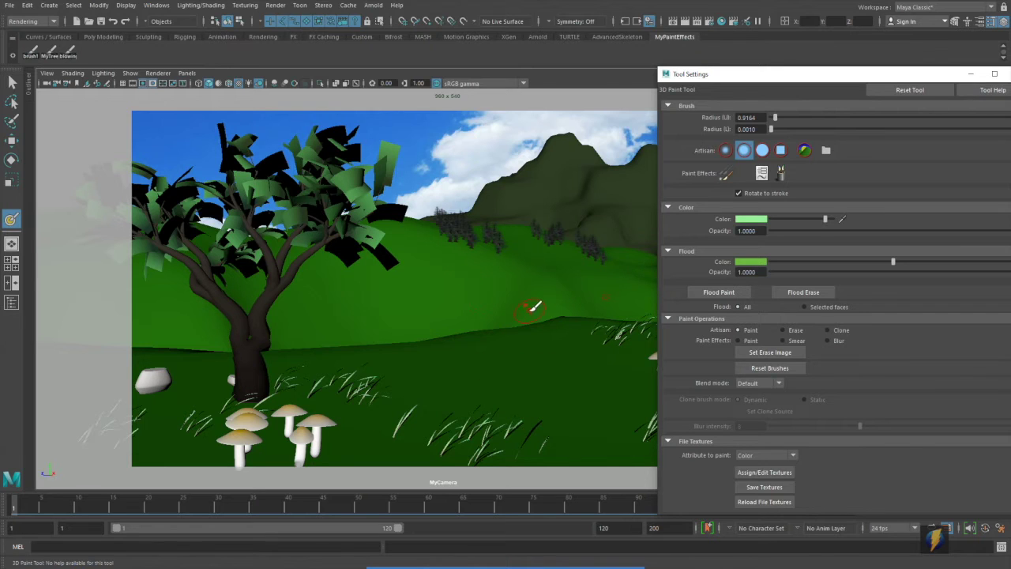
Brighten the Flood Color, flood the ground with it, and render to preview.
{"action": "left_click", "coordinate": [751, 263]}
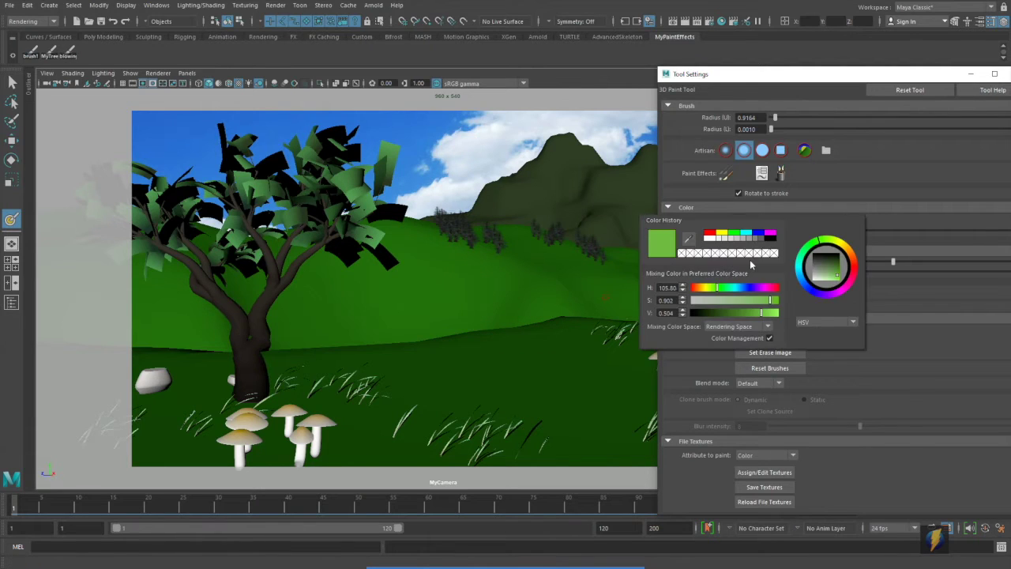
{"action": "left_click_drag", "start_coordinate": [770, 316], "coordinate": [774, 316]}
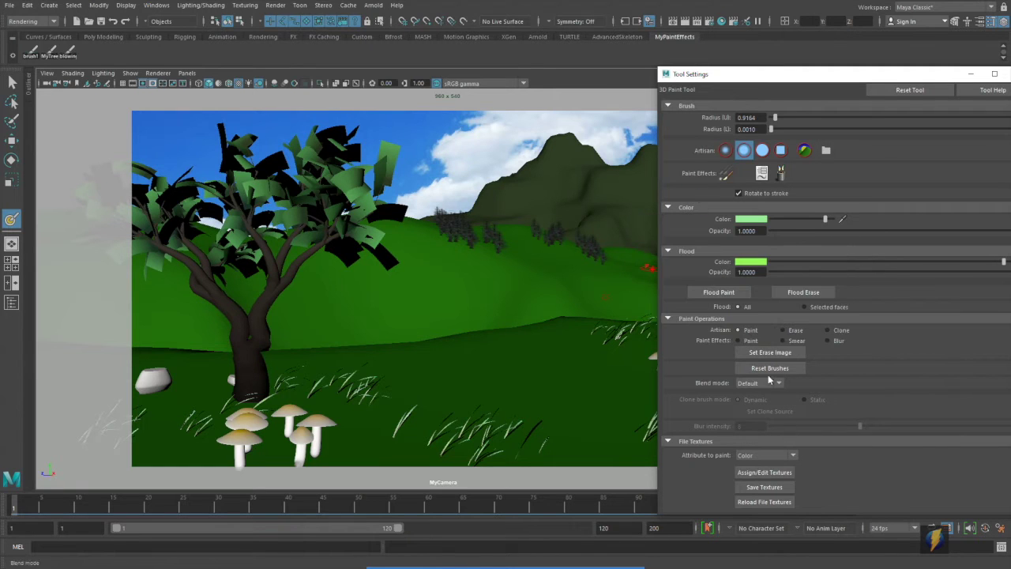
{"action": "left_click", "coordinate": [722, 293]}
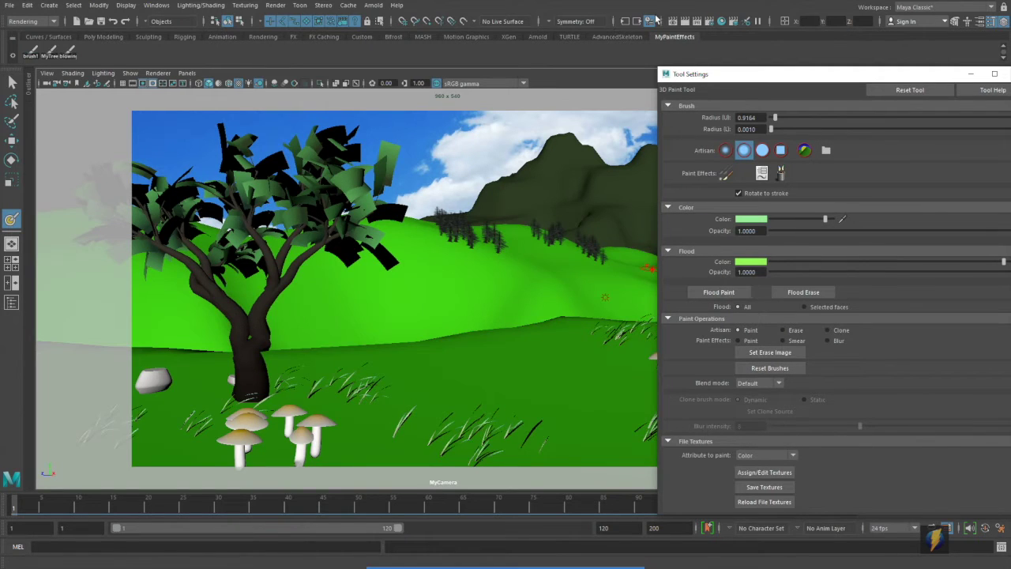
{"action": "left_click", "coordinate": [687, 22]}
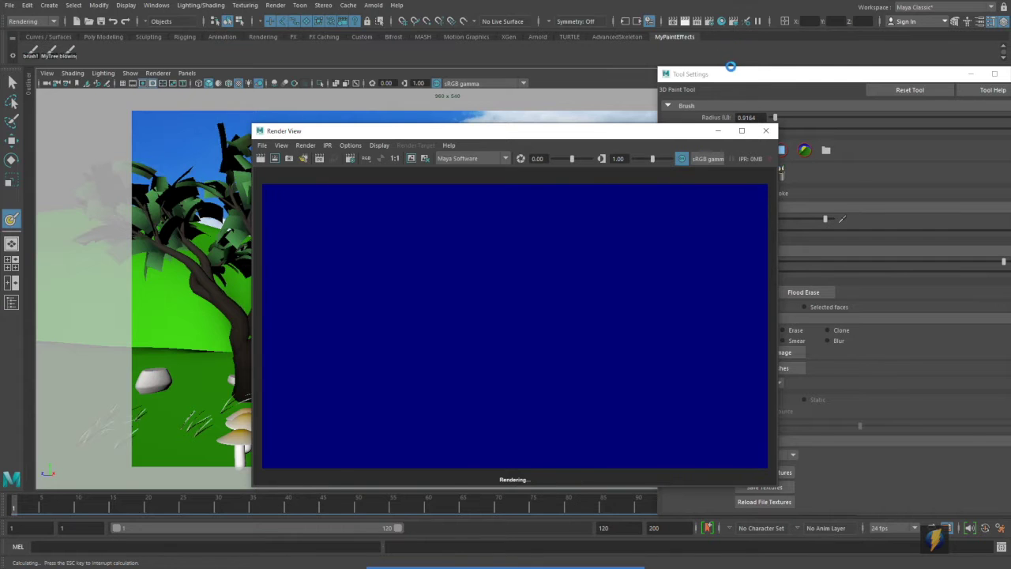
{"action": "left_click", "coordinate": [766, 131]}
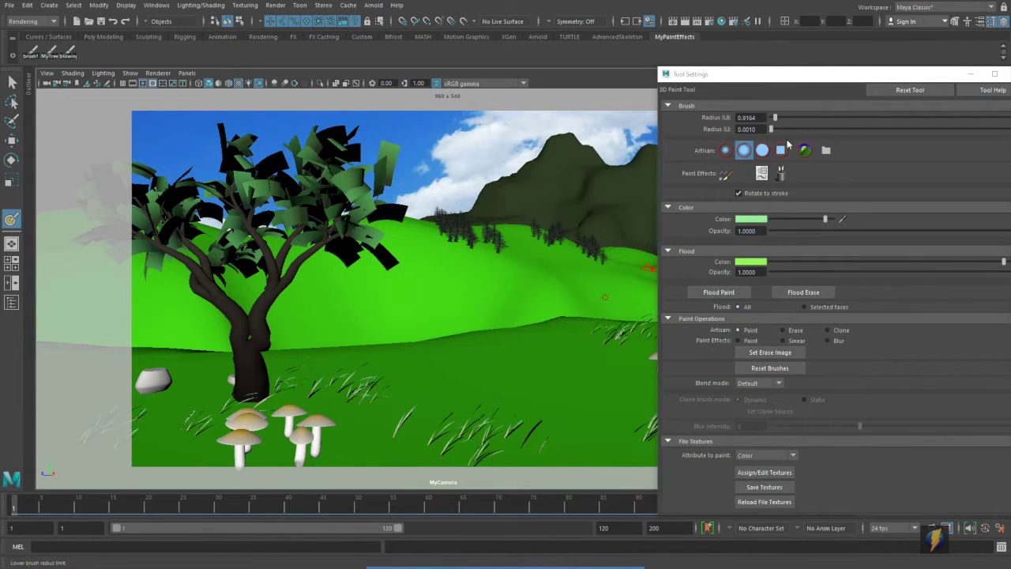
Set the brush colour to dark green and paint a band across the foreground grass.
{"action": "left_click", "coordinate": [748, 220]}
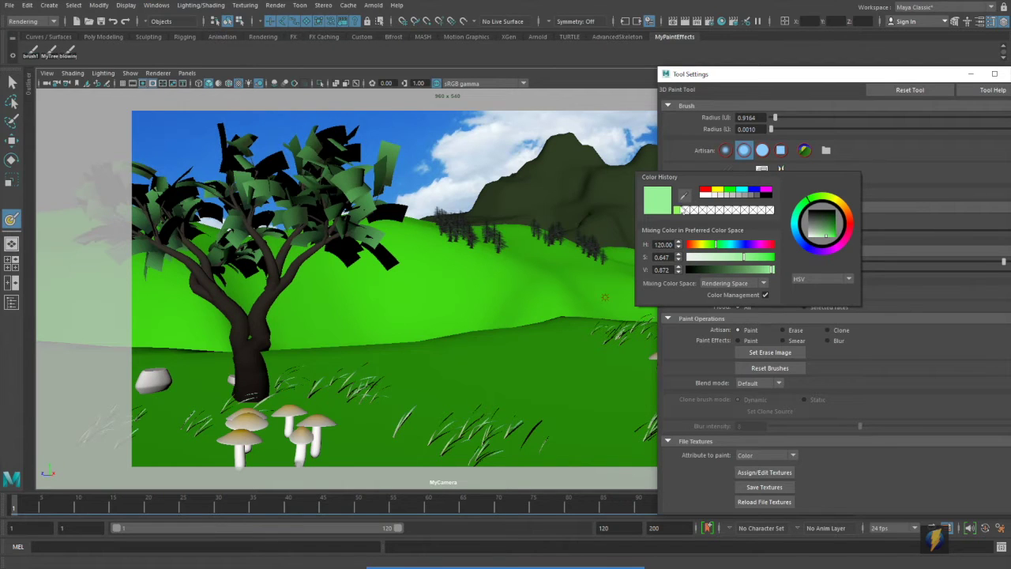
{"action": "left_click", "coordinate": [680, 214]}
{"action": "left_click", "coordinate": [829, 233]}
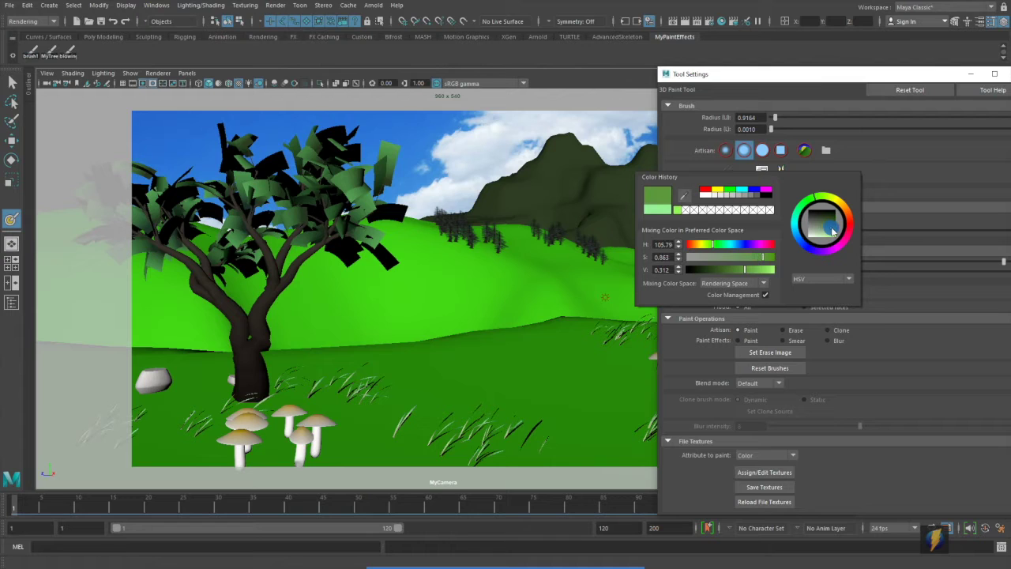
{"action": "mouse_move", "coordinate": [530, 384]}
{"action": "left_mouse_down"}
{"action": "mouse_move", "coordinate": [361, 412]}
{"action": "mouse_move", "coordinate": [485, 402]}
{"action": "mouse_move", "coordinate": [499, 430]}
{"action": "mouse_move", "coordinate": [194, 436]}
{"action": "mouse_move", "coordinate": [95, 422]}
{"action": "mouse_move", "coordinate": [266, 388]}
{"action": "mouse_move", "coordinate": [75, 359]}
{"action": "mouse_move", "coordinate": [153, 341]}
{"action": "mouse_move", "coordinate": [73, 361]}
{"action": "mouse_move", "coordinate": [46, 405]}
{"action": "mouse_move", "coordinate": [59, 429]}
{"action": "mouse_move", "coordinate": [200, 400]}
{"action": "mouse_move", "coordinate": [161, 359]}
{"action": "mouse_move", "coordinate": [187, 348]}
{"action": "mouse_move", "coordinate": [328, 347]}
{"action": "mouse_move", "coordinate": [272, 357]}
{"action": "mouse_move", "coordinate": [305, 379]}
{"action": "mouse_move", "coordinate": [458, 377]}
{"action": "mouse_move", "coordinate": [389, 380]}
{"action": "mouse_move", "coordinate": [185, 346]}
{"action": "mouse_move", "coordinate": [426, 332]}
{"action": "mouse_move", "coordinate": [178, 341]}
{"action": "mouse_move", "coordinate": [385, 342]}
{"action": "mouse_move", "coordinate": [571, 314]}
{"action": "mouse_move", "coordinate": [525, 312]}
{"action": "mouse_move", "coordinate": [562, 305]}
{"action": "mouse_move", "coordinate": [558, 320]}
{"action": "mouse_move", "coordinate": [569, 314]}
{"action": "mouse_move", "coordinate": [551, 342]}
{"action": "mouse_move", "coordinate": [405, 366]}
{"action": "mouse_move", "coordinate": [530, 408]}
{"action": "mouse_move", "coordinate": [447, 432]}
{"action": "mouse_move", "coordinate": [553, 460]}
{"action": "left_mouse_up"}
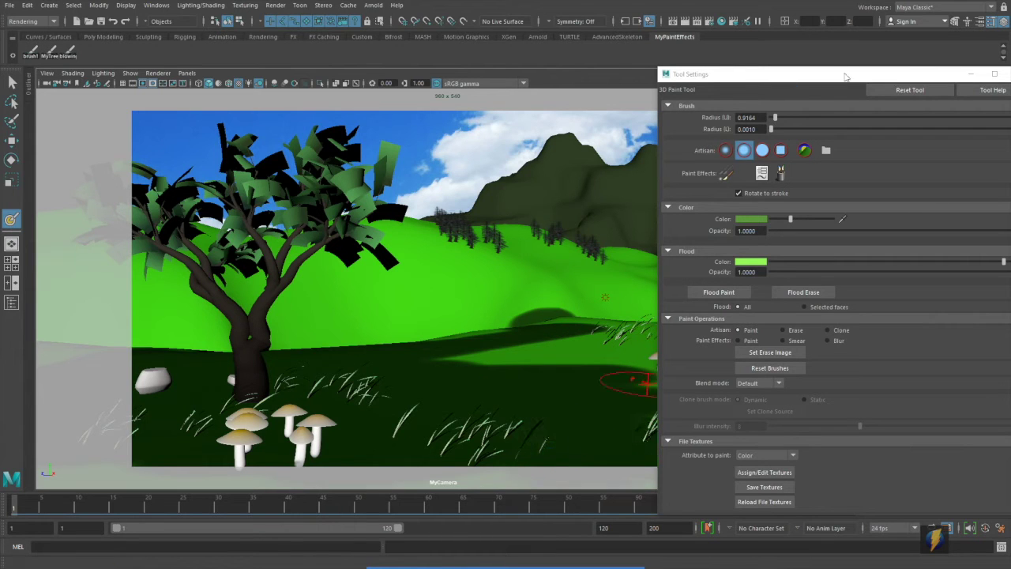
Paint more dark green toward the hill edge, then switch the brush colour to bright green.
{"action": "left_click_drag", "start_coordinate": [849, 76], "coordinate": [191, 125]}
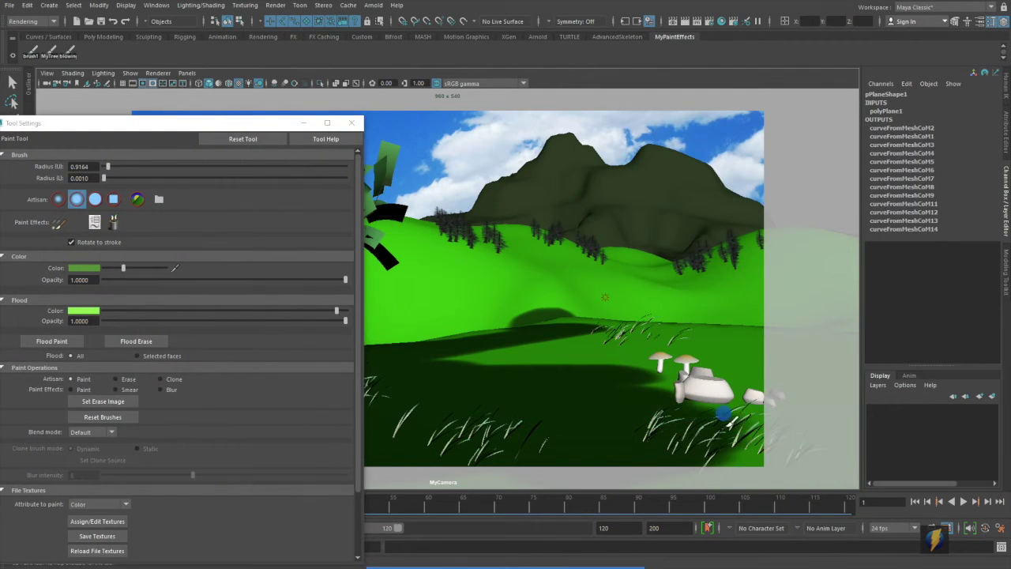
{"action": "mouse_move", "coordinate": [695, 451]}
{"action": "left_mouse_down"}
{"action": "mouse_move", "coordinate": [801, 383]}
{"action": "mouse_move", "coordinate": [671, 356]}
{"action": "mouse_move", "coordinate": [727, 346]}
{"action": "mouse_move", "coordinate": [769, 318]}
{"action": "mouse_move", "coordinate": [542, 316]}
{"action": "mouse_move", "coordinate": [583, 343]}
{"action": "mouse_move", "coordinate": [535, 357]}
{"action": "mouse_move", "coordinate": [453, 355]}
{"action": "mouse_move", "coordinate": [544, 332]}
{"action": "mouse_move", "coordinate": [648, 330]}
{"action": "mouse_move", "coordinate": [578, 337]}
{"action": "left_mouse_up"}
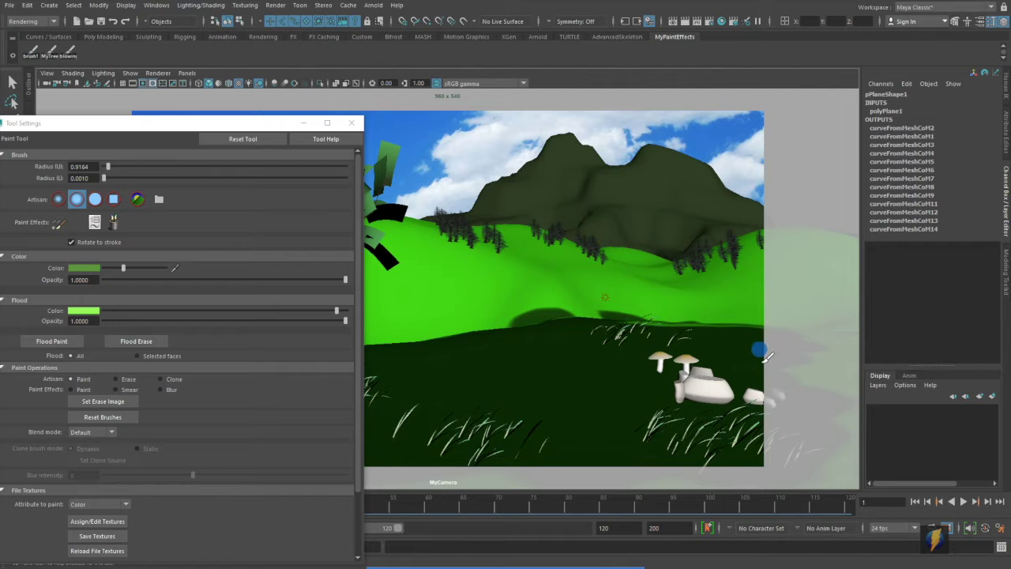
{"action": "left_click", "coordinate": [84, 269]}
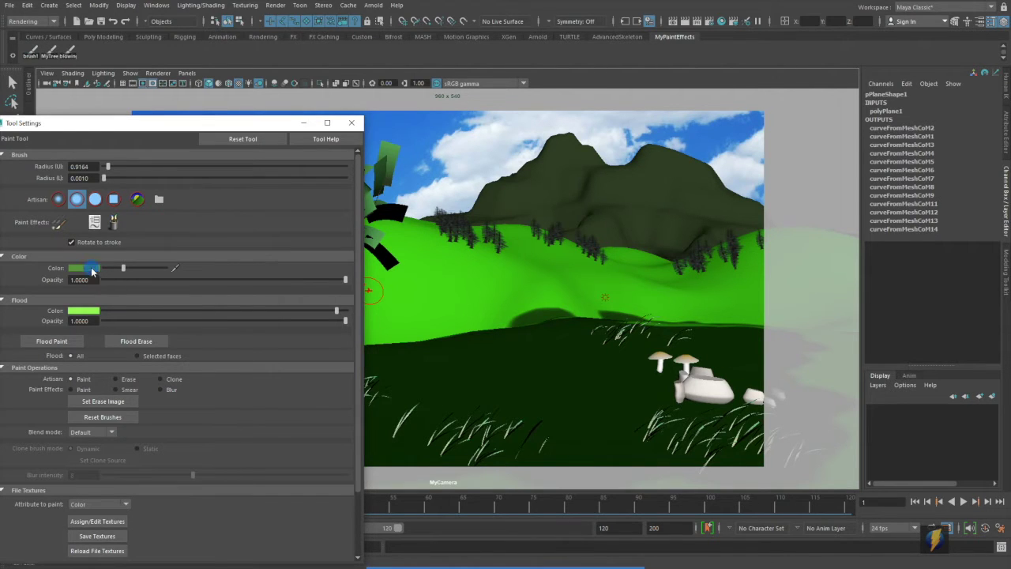
{"action": "left_click", "coordinate": [92, 270]}
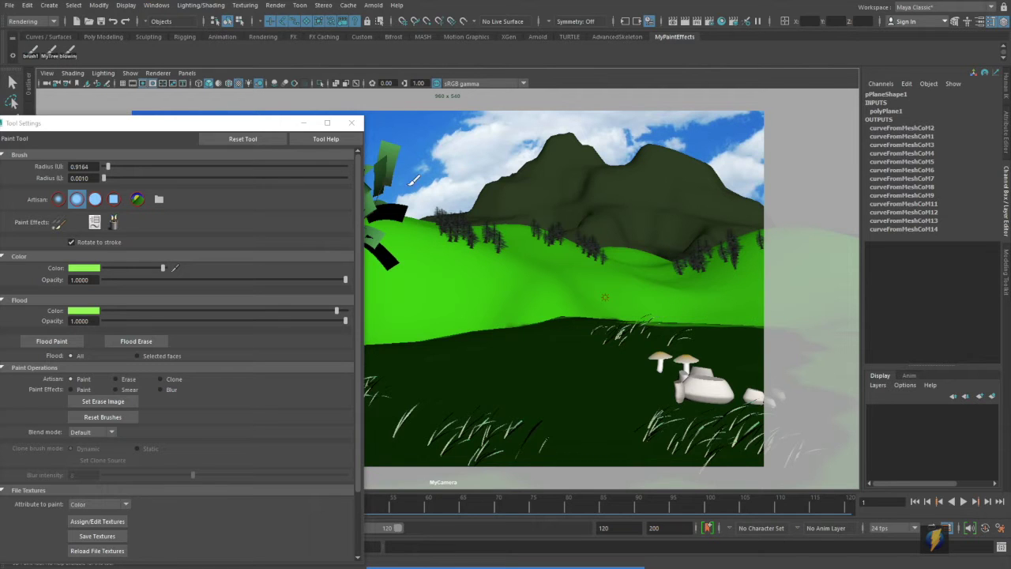
{"action": "left_click_drag", "start_coordinate": [261, 124], "coordinate": [959, 273]}
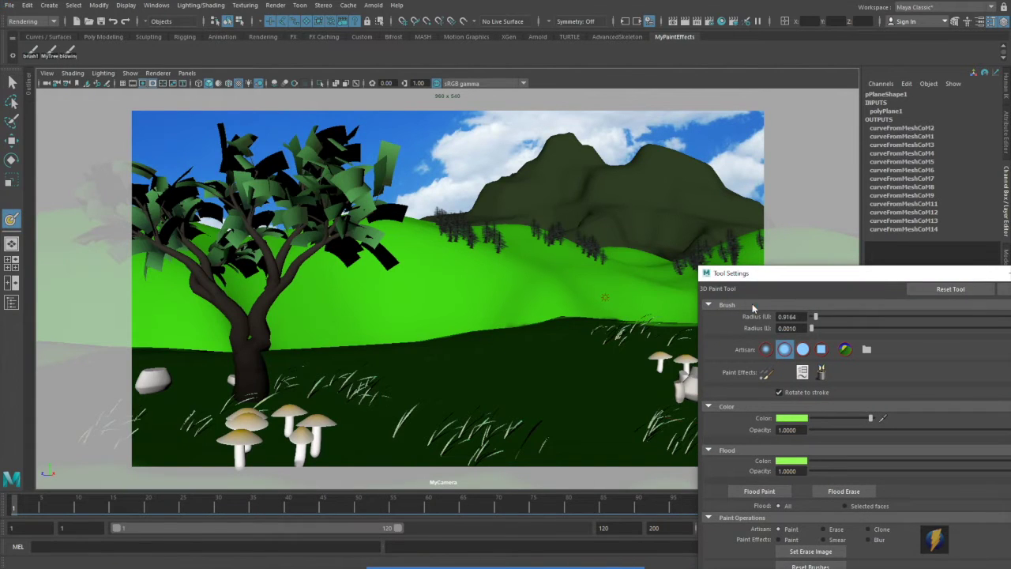
Render the frame, save the painted texture as pPlaneShape1_color.jpg, and re-render.
{"action": "left_click", "coordinate": [685, 22]}
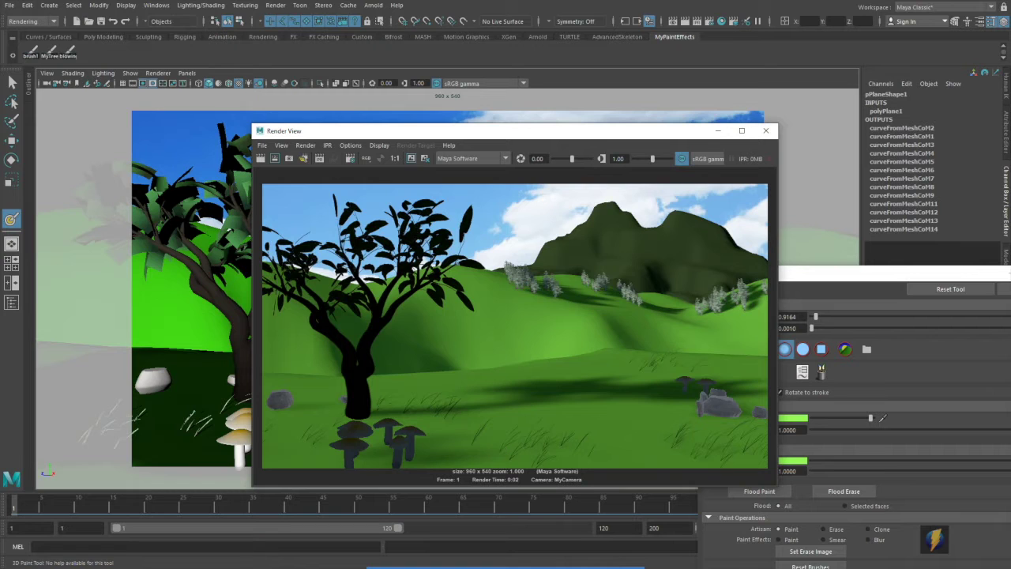
{"action": "left_click_drag", "start_coordinate": [838, 283], "coordinate": [620, 101]}
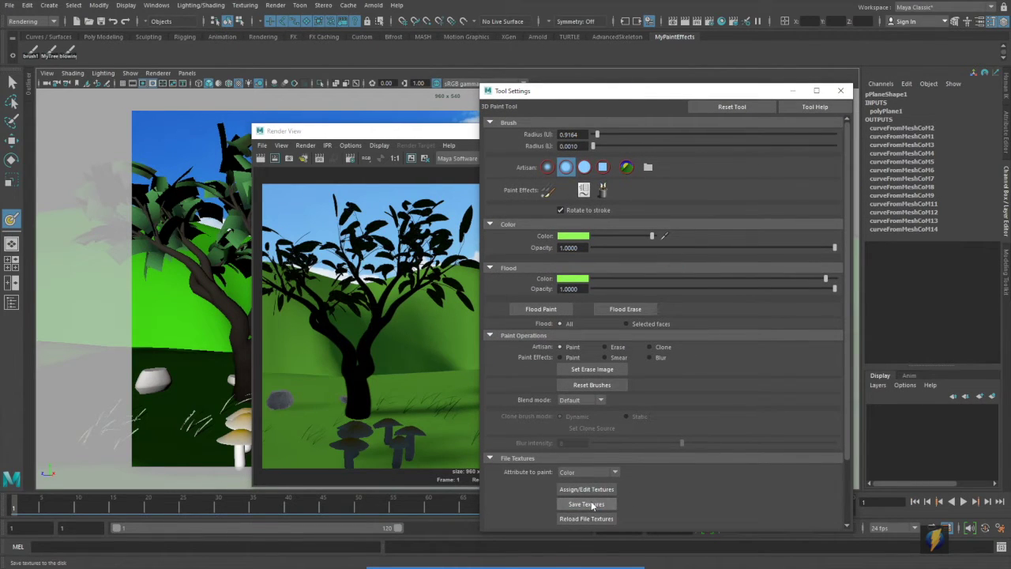
{"action": "left_click", "coordinate": [591, 504]}
{"action": "left_click_drag", "start_coordinate": [649, 93], "coordinate": [886, 272]}
{"action": "left_click", "coordinate": [261, 159]}
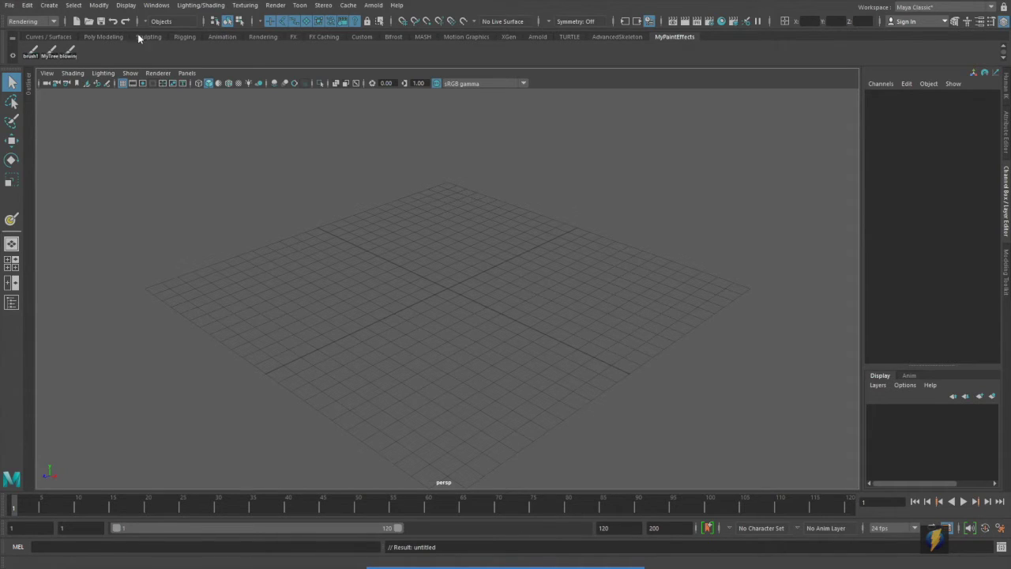
Create a polygon sphere at the origin and scale it up uniformly to about 8.3.
{"action": "left_click", "coordinate": [48, 37]}
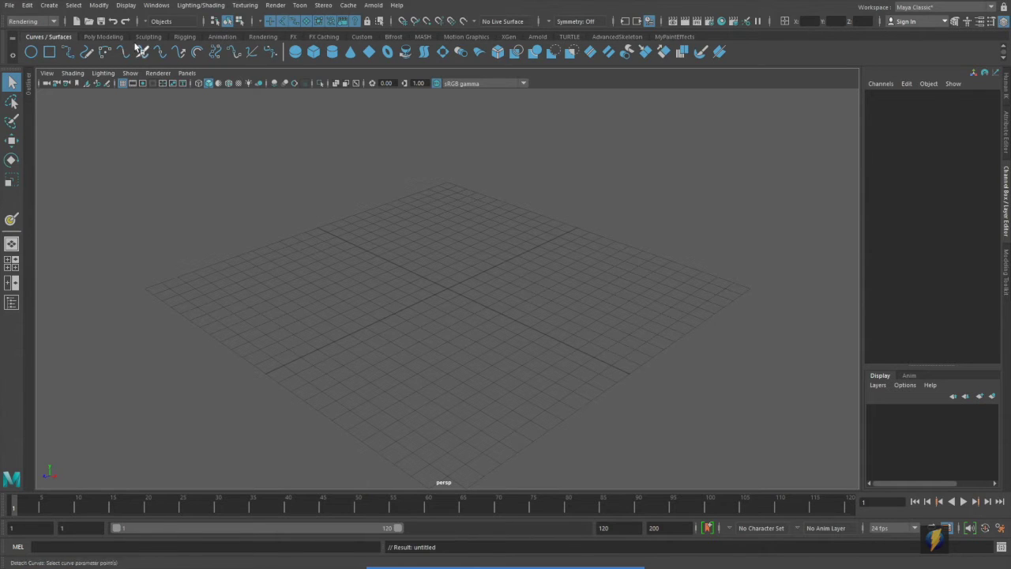
{"action": "left_click", "coordinate": [102, 36]}
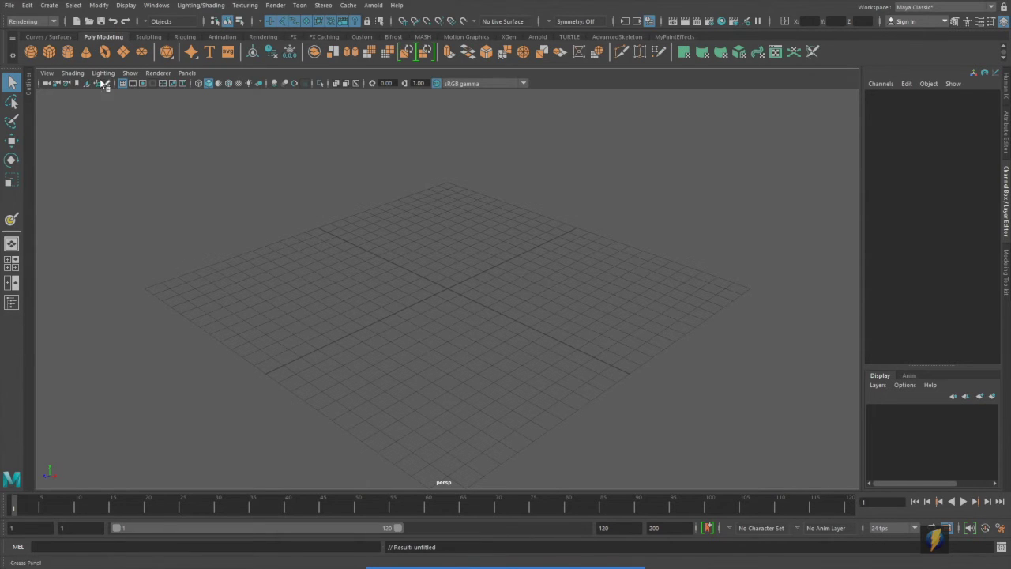
{"action": "left_click", "coordinate": [31, 52]}
{"action": "left_click", "coordinate": [11, 181]}
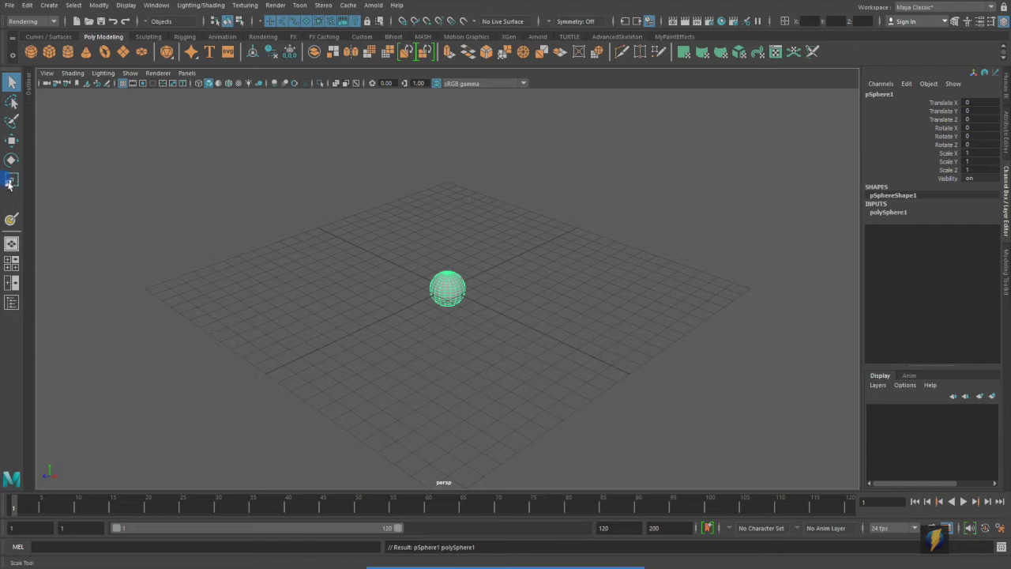
{"action": "left_click_drag", "start_coordinate": [447, 288], "coordinate": [671, 283]}
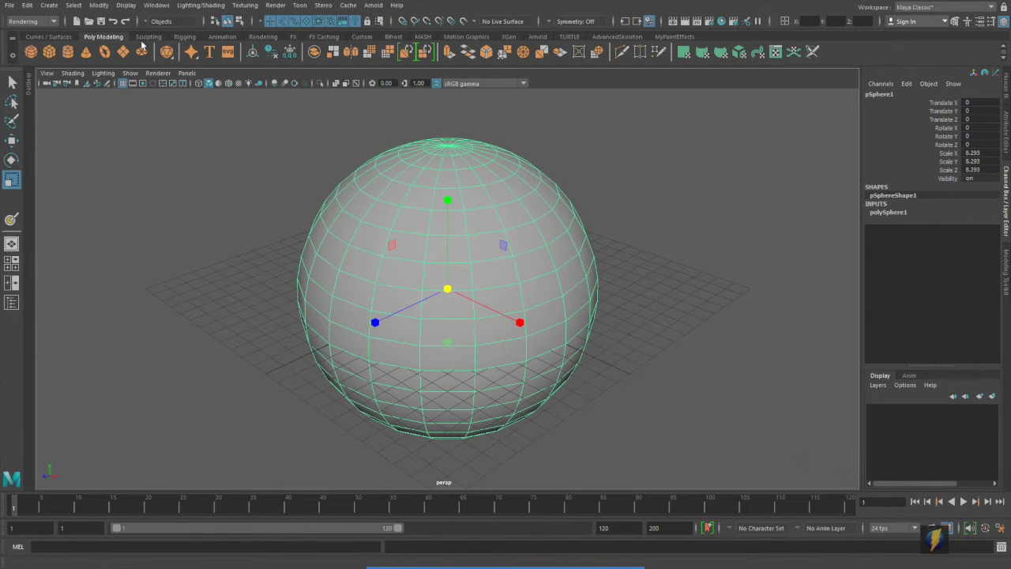
Freeze the scaled sphere's transformations so its scale reads 1.
{"action": "left_click", "coordinate": [98, 4]}
{"action": "left_click", "coordinate": [125, 53]}
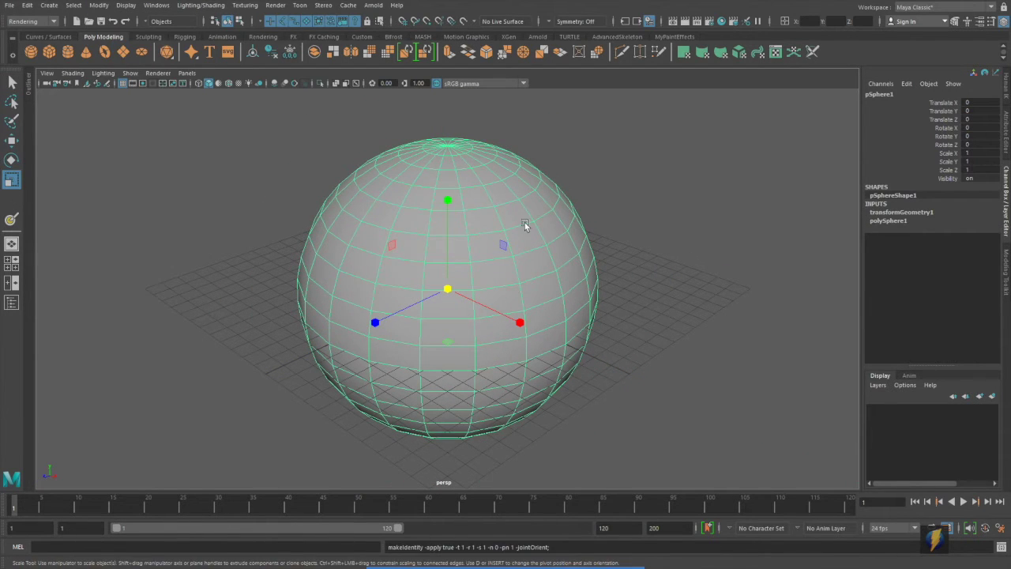
{"action": "left_click_drag", "start_coordinate": [526, 221], "coordinate": [526, 207], "text": "alt"}
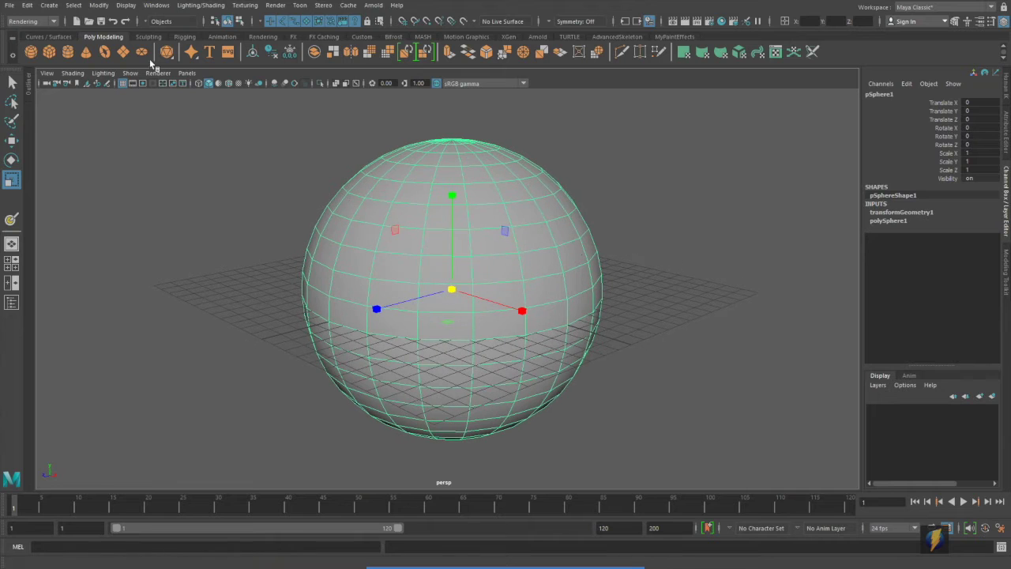
Create a Lambert material, lambert2, in Hypershade, close Hypershade and reselect the sphere.
{"action": "left_click", "coordinate": [722, 24]}
{"action": "left_click_drag", "start_coordinate": [360, 303], "coordinate": [481, 176]}
{"action": "left_click", "coordinate": [230, 509]}
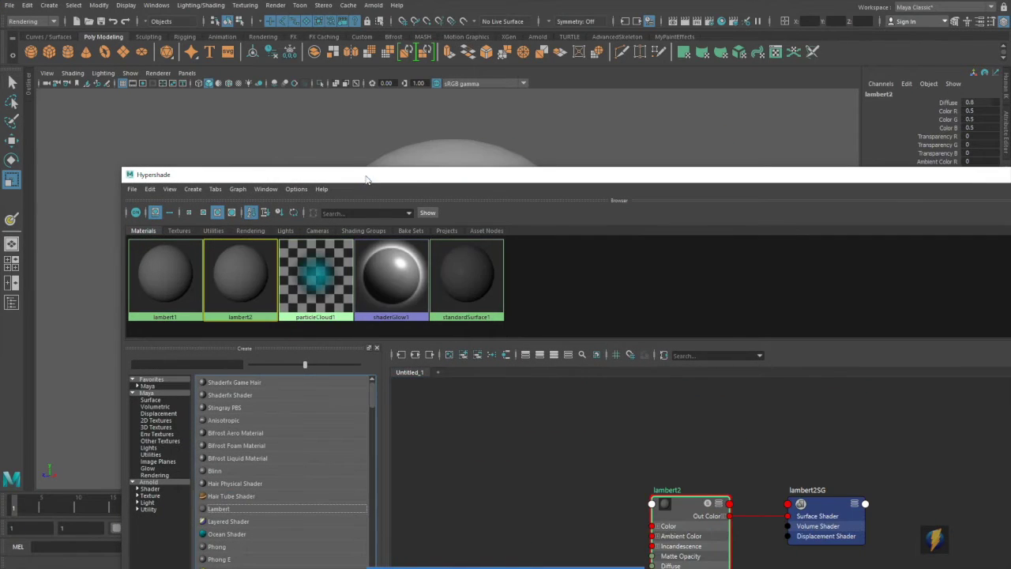
{"action": "left_click_drag", "start_coordinate": [366, 179], "coordinate": [482, 384]}
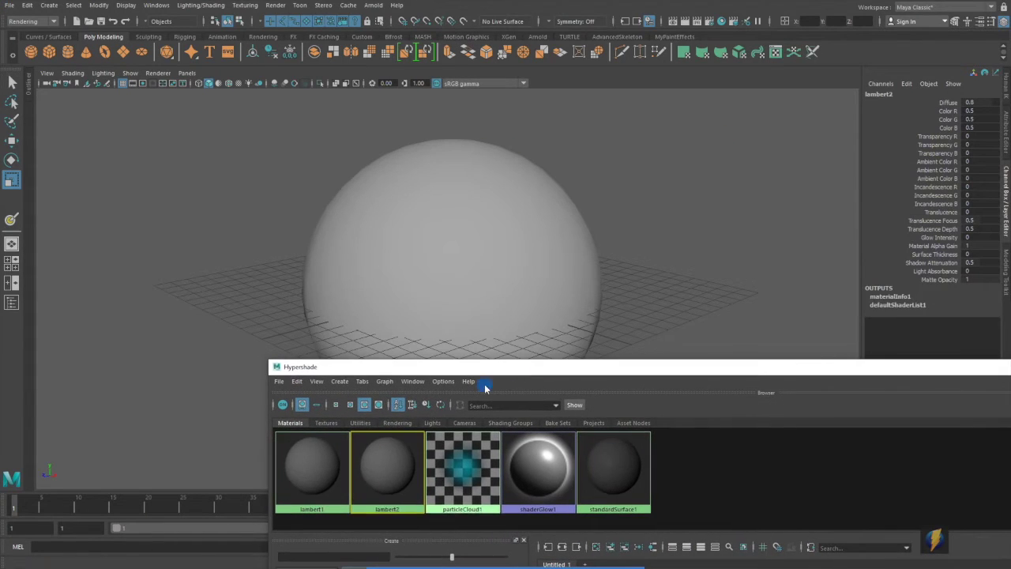
{"action": "double_click", "coordinate": [709, 369]}
{"action": "left_click", "coordinate": [958, 368]}
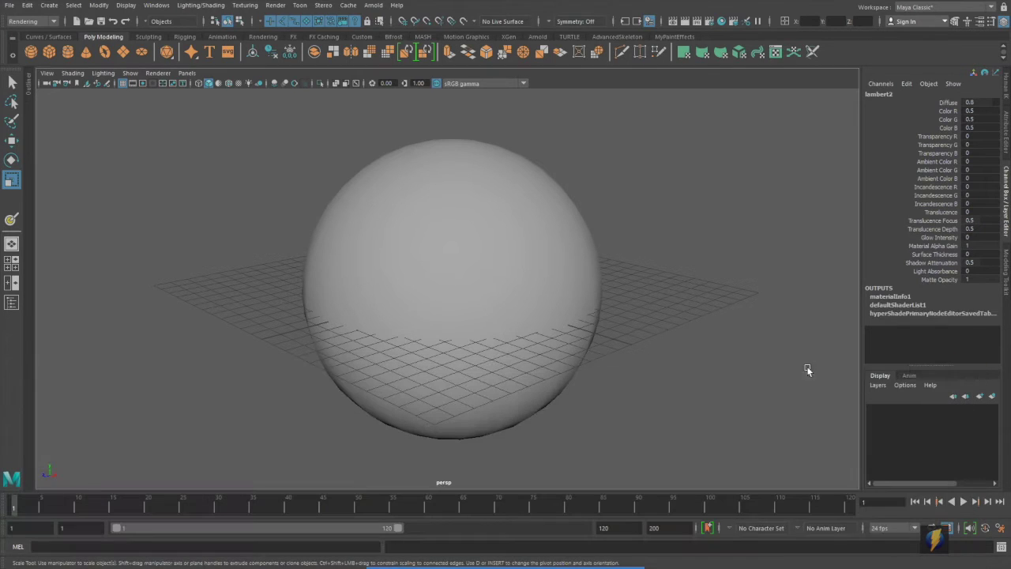
{"action": "left_click", "coordinate": [469, 302]}
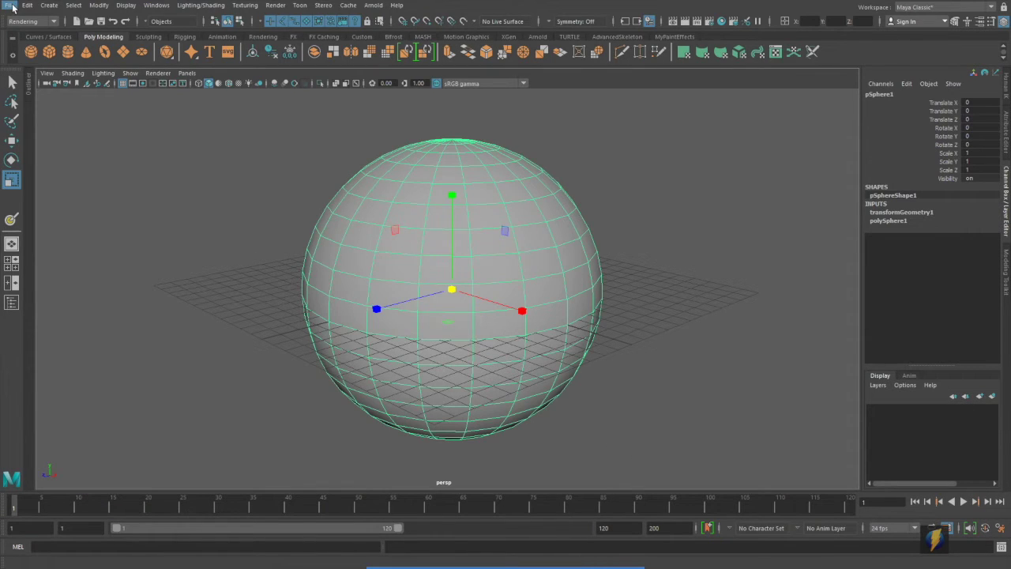
In 3D Paint Tool options, assign a 2048 × 2048 JPEG file texture (file1) to the sphere's colour.
{"action": "left_click", "coordinate": [244, 6]}
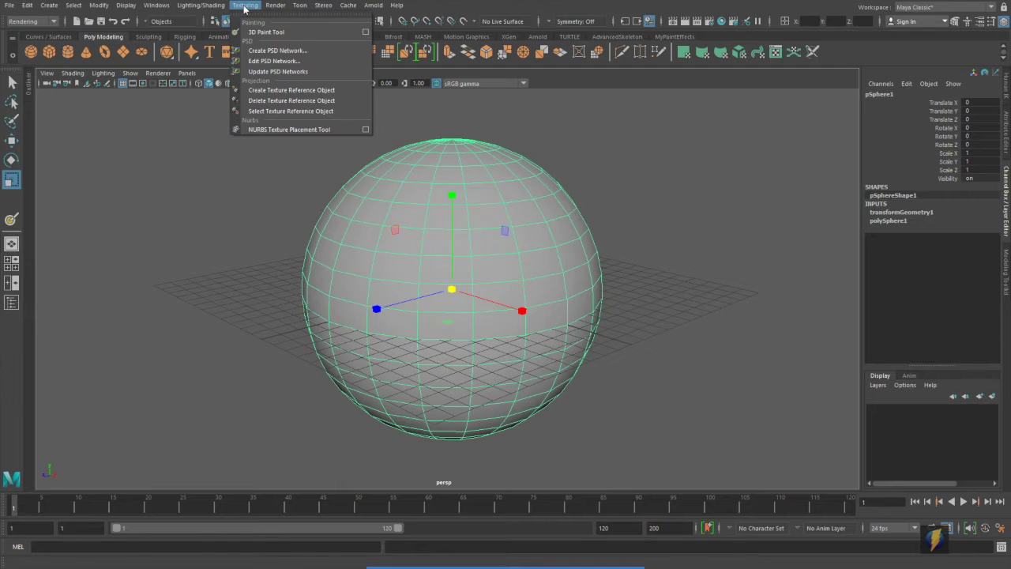
{"action": "left_click", "coordinate": [366, 32]}
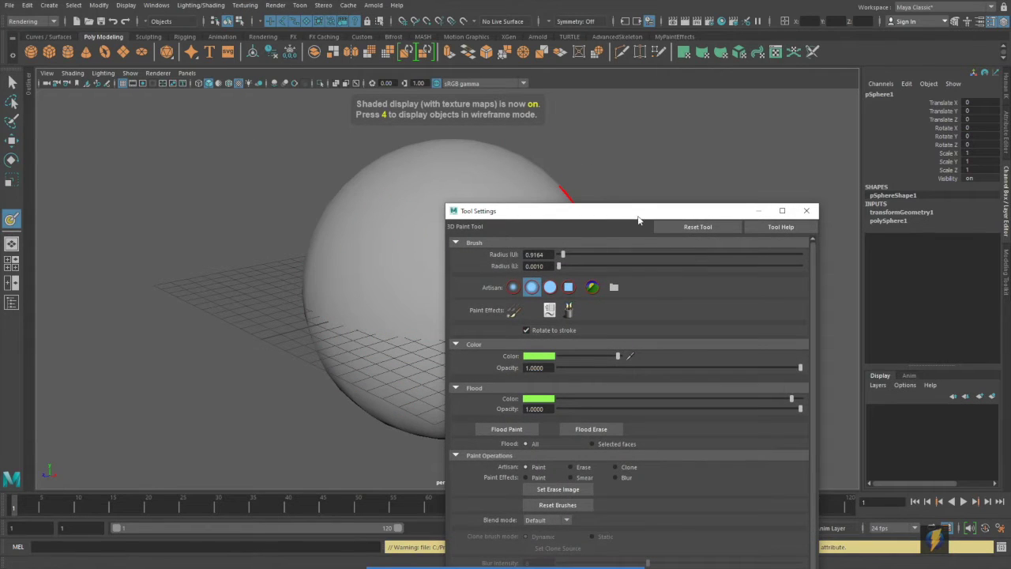
{"action": "left_click_drag", "start_coordinate": [368, 300], "coordinate": [282, 235], "text": "alt"}
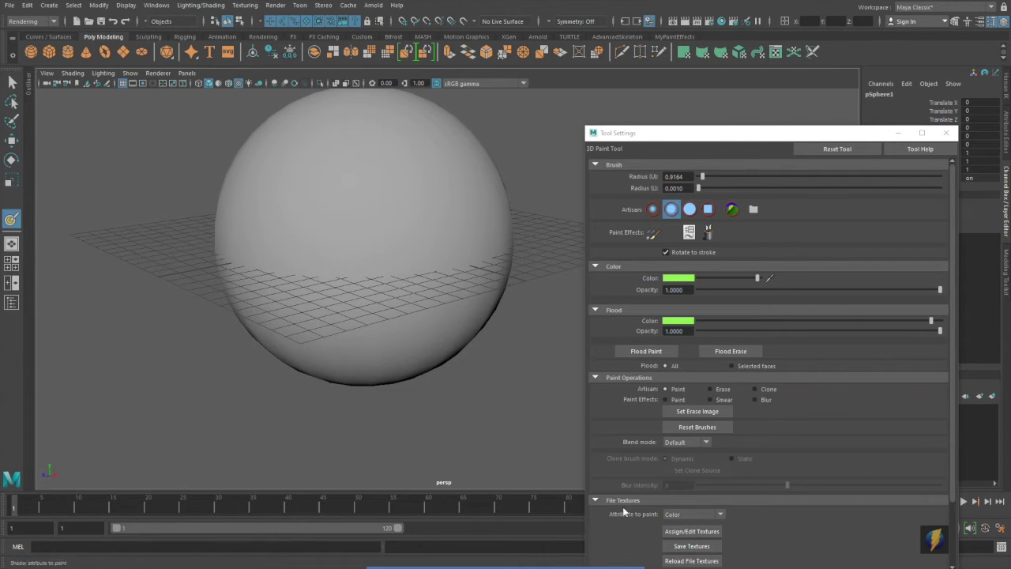
{"action": "left_click", "coordinate": [544, 551]}
{"action": "left_click_drag", "start_coordinate": [525, 427], "coordinate": [660, 524]}
{"action": "left_click", "coordinate": [692, 530]}
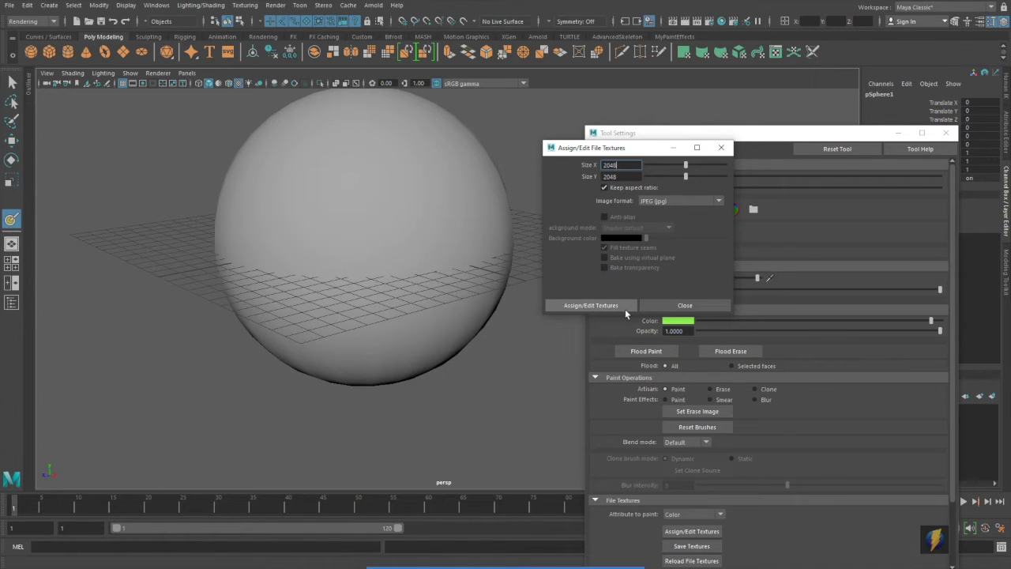
{"action": "left_click", "coordinate": [589, 305]}
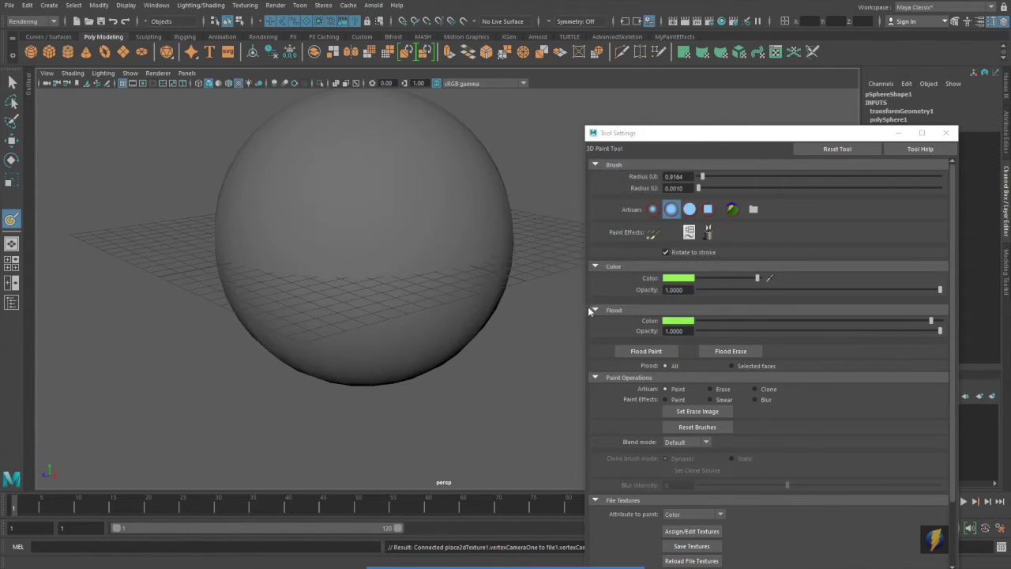
Flood the sphere's texture green and set the brush colour to red from Color History.
{"action": "left_click", "coordinate": [651, 350]}
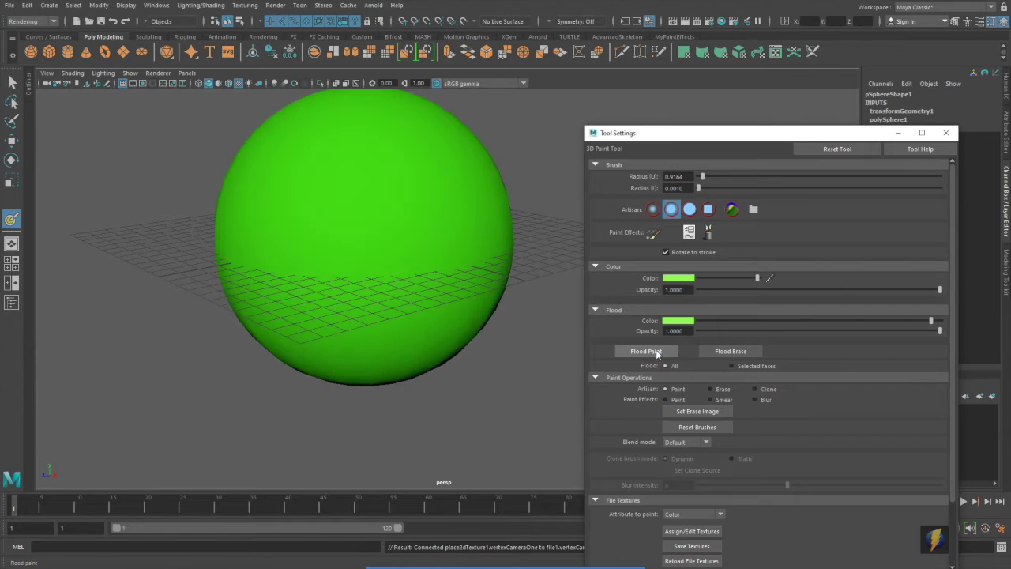
{"action": "left_click", "coordinate": [676, 279]}
{"action": "left_click", "coordinate": [671, 278]}
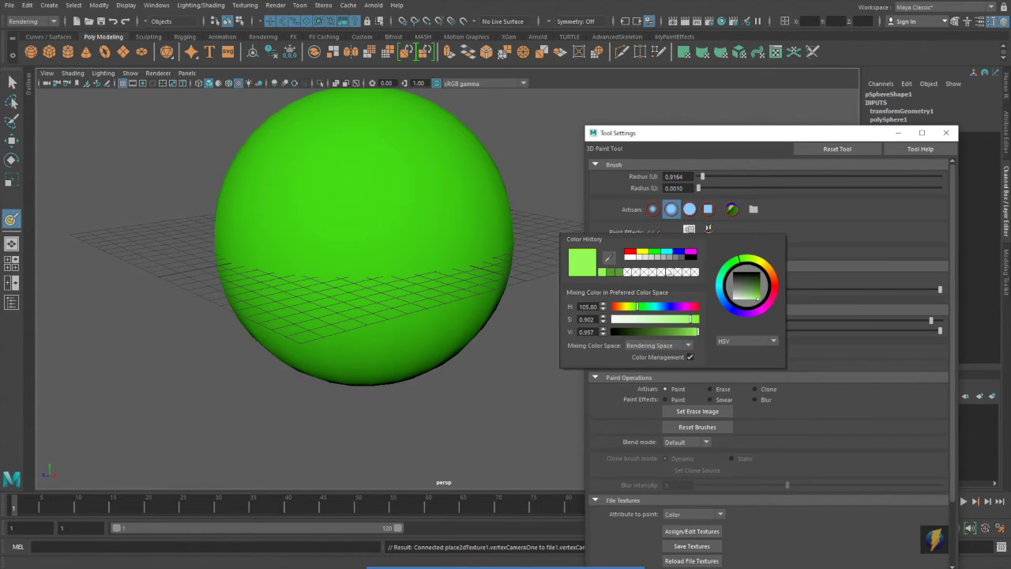
{"action": "left_click", "coordinate": [629, 253]}
Paint three soft red spots on the sphere's surface.
{"action": "mouse_move", "coordinate": [418, 222]}
{"action": "left_mouse_down"}
{"action": "mouse_move", "coordinate": [387, 232]}
{"action": "mouse_move", "coordinate": [390, 217]}
{"action": "left_mouse_up"}
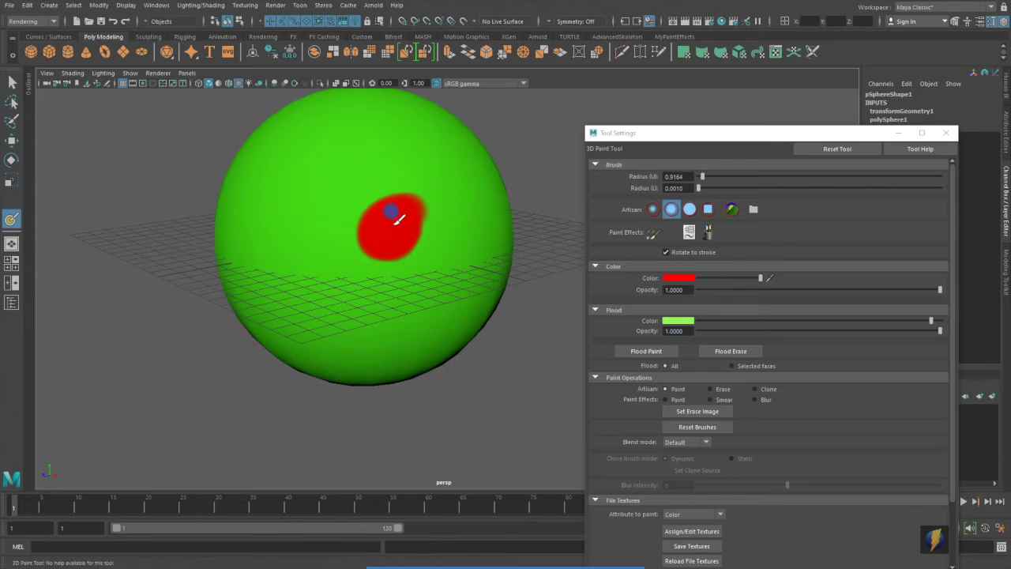
{"action": "mouse_move", "coordinate": [312, 172]}
{"action": "left_mouse_down"}
{"action": "mouse_move", "coordinate": [290, 192]}
{"action": "mouse_move", "coordinate": [311, 169]}
{"action": "left_mouse_up"}
{"action": "left_click_drag", "start_coordinate": [399, 146], "coordinate": [386, 140]}
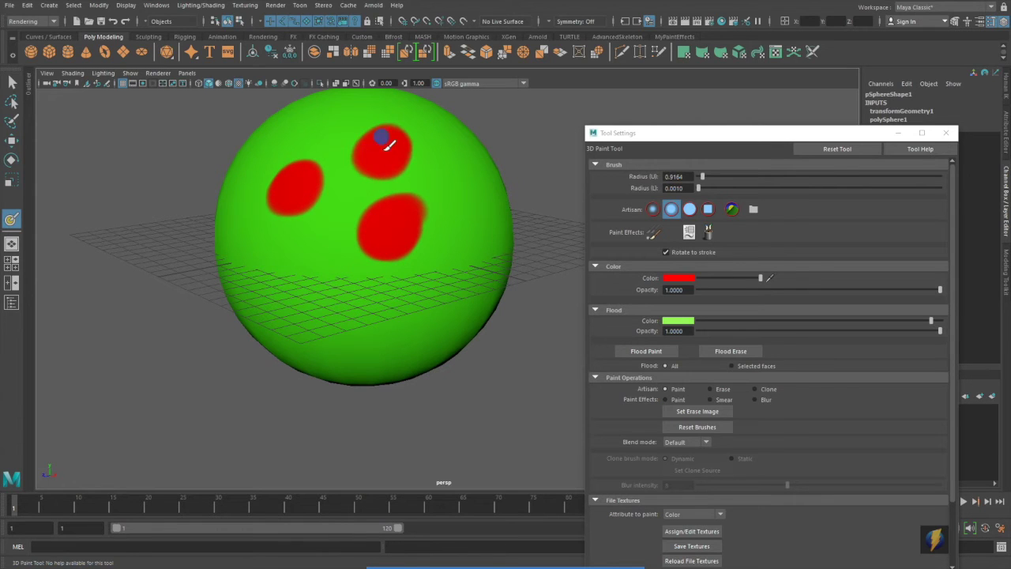
{"action": "middle_click_drag", "start_coordinate": [395, 216], "coordinate": [436, 249], "text": "alt"}
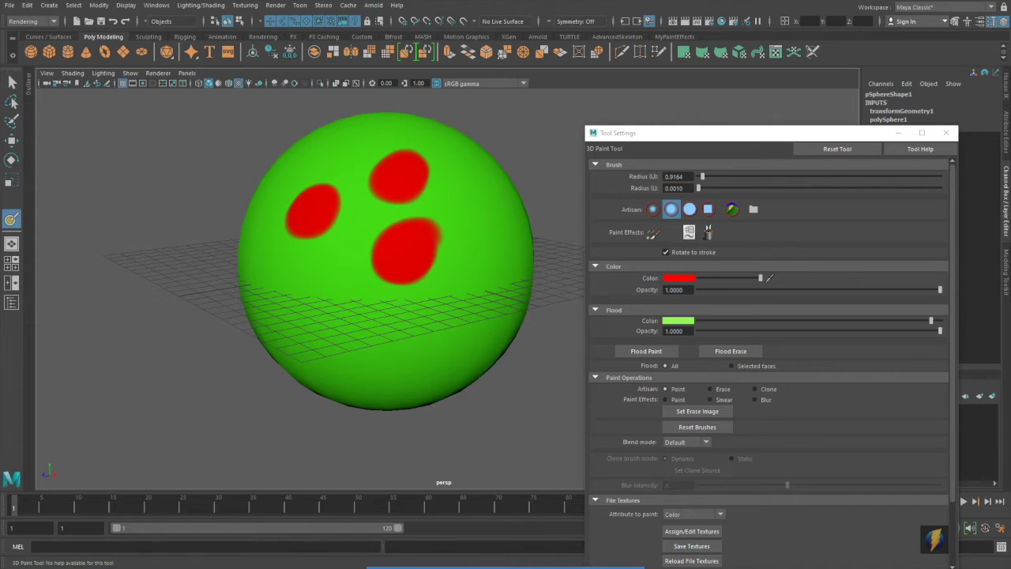
{"action": "left_click", "coordinate": [545, 556]}
{"action": "mouse_move", "coordinate": [513, 400]}
{"action": "left_mouse_down"}
{"action": "mouse_move", "coordinate": [582, 354]}
{"action": "mouse_move", "coordinate": [709, 235]}
{"action": "left_mouse_up"}
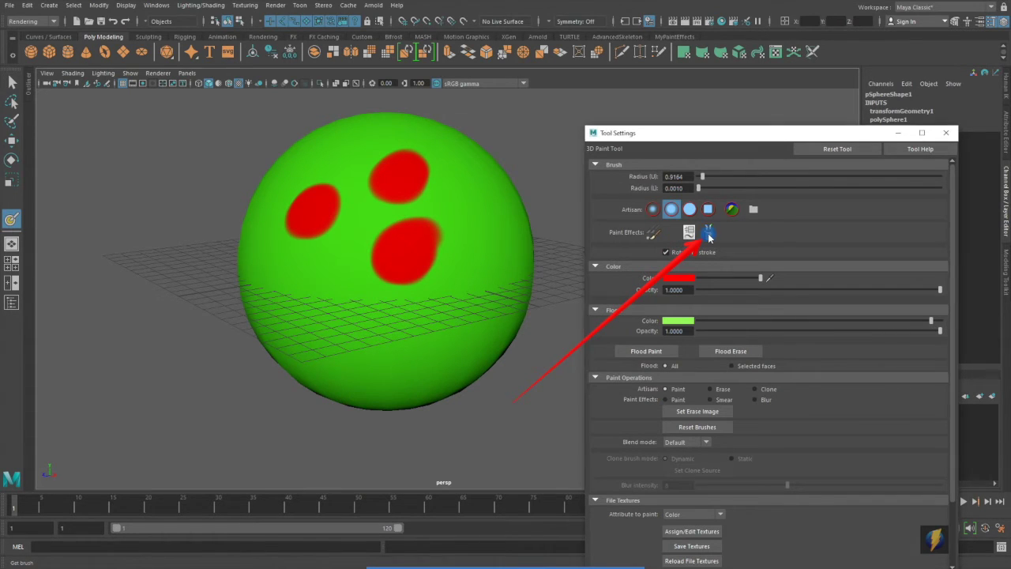
Load grassWindWide.mel from Paint_Effects > Grasses in the Content Browser as the paint brush.
{"action": "left_click", "coordinate": [709, 235]}
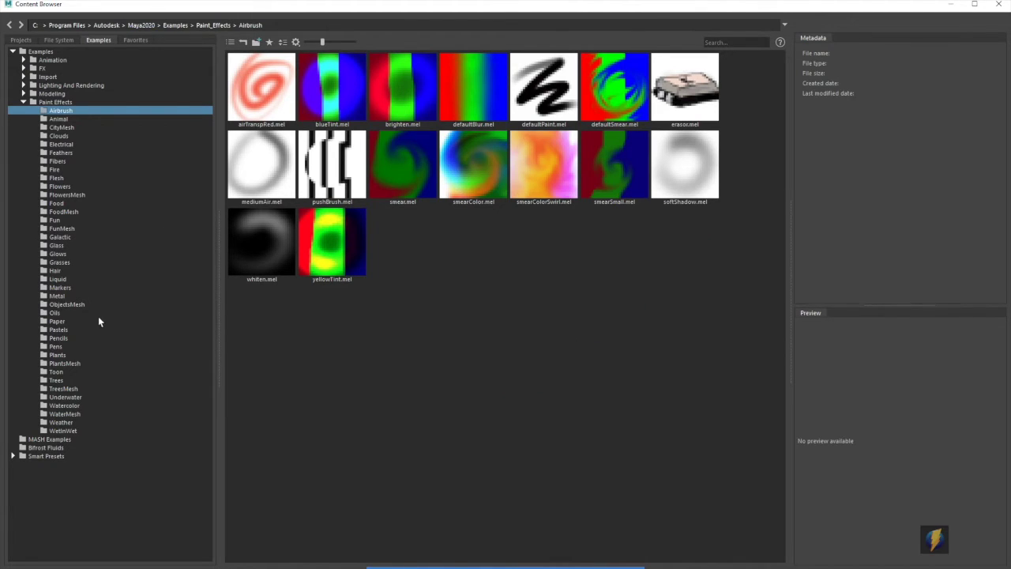
{"action": "left_click", "coordinate": [69, 263]}
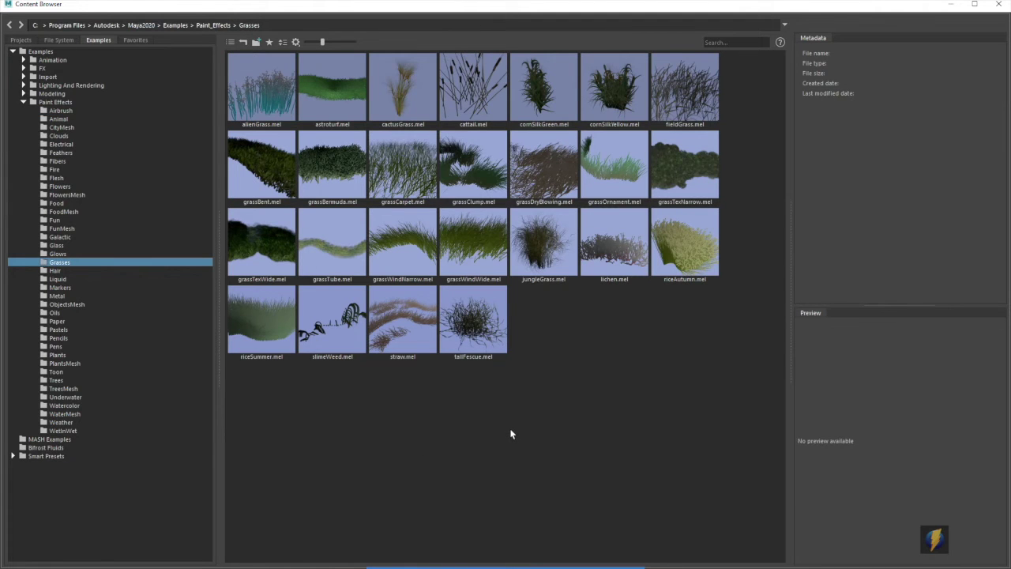
{"action": "left_click", "coordinate": [471, 238]}
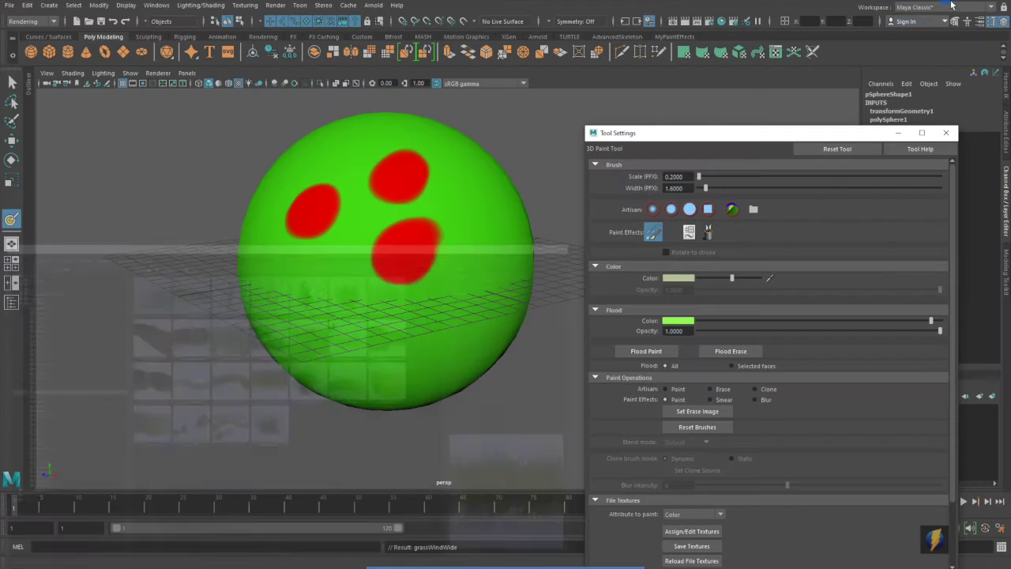
{"action": "left_click", "coordinate": [951, 4]}
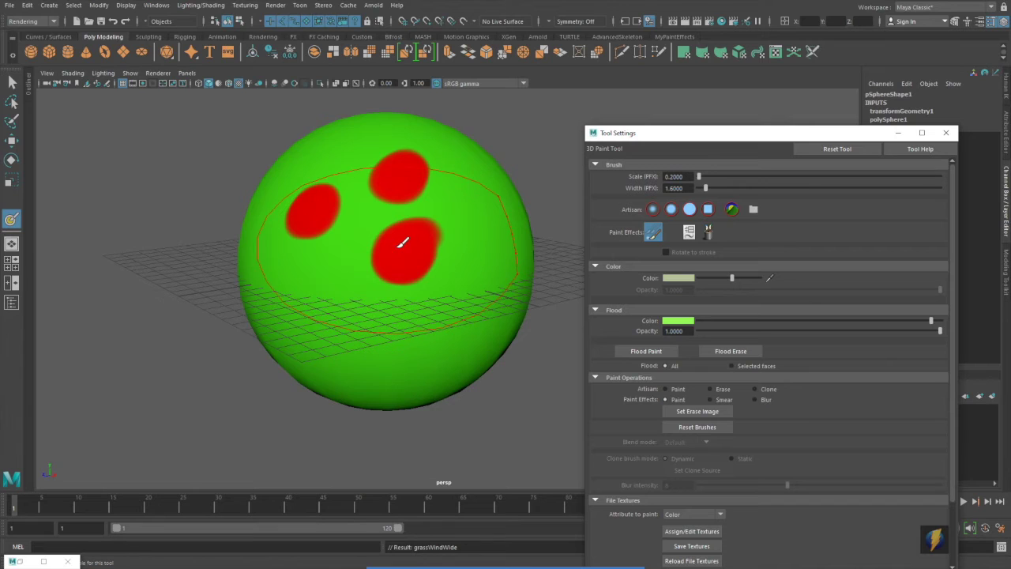
Shrink the brush to scale 0.0896, then paint dense wind-blown grass over the sphere's right side.
{"action": "key", "text": "b"}
{"action": "mouse_move", "coordinate": [408, 244]}
{"action": "left_mouse_down"}
{"action": "mouse_move", "coordinate": [401, 235]}
{"action": "mouse_move", "coordinate": [413, 239]}
{"action": "mouse_move", "coordinate": [398, 240]}
{"action": "mouse_move", "coordinate": [409, 251]}
{"action": "mouse_move", "coordinate": [388, 253]}
{"action": "mouse_move", "coordinate": [350, 293]}
{"action": "mouse_move", "coordinate": [361, 251]}
{"action": "mouse_move", "coordinate": [419, 269]}
{"action": "mouse_move", "coordinate": [400, 342]}
{"action": "mouse_move", "coordinate": [418, 285]}
{"action": "mouse_move", "coordinate": [366, 308]}
{"action": "mouse_move", "coordinate": [388, 300]}
{"action": "mouse_move", "coordinate": [387, 203]}
{"action": "mouse_move", "coordinate": [429, 214]}
{"action": "mouse_move", "coordinate": [300, 237]}
{"action": "mouse_move", "coordinate": [373, 180]}
{"action": "mouse_move", "coordinate": [289, 226]}
{"action": "mouse_move", "coordinate": [361, 250]}
{"action": "mouse_move", "coordinate": [399, 242]}
{"action": "left_mouse_up"}
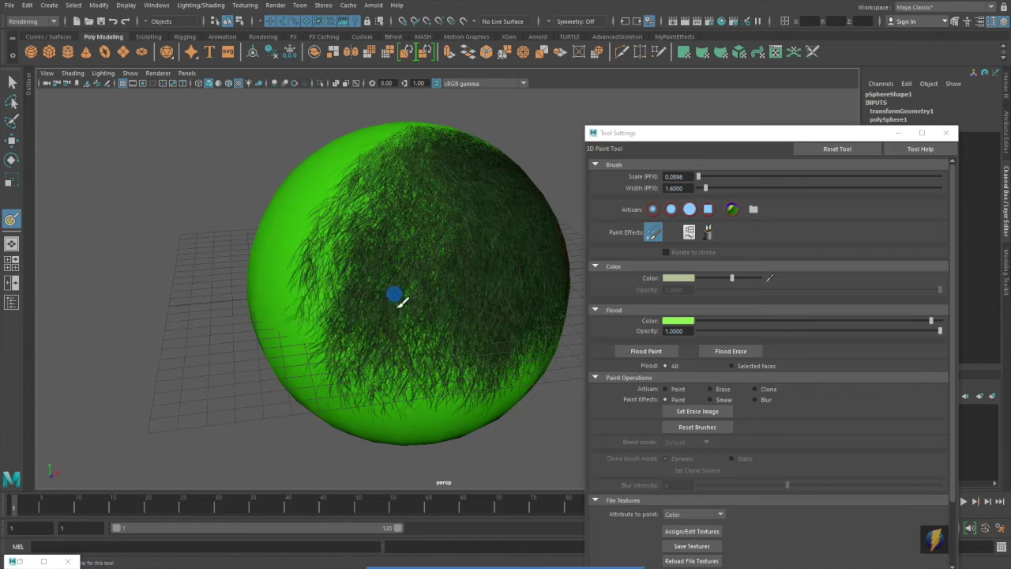
{"action": "mouse_move", "coordinate": [383, 299]}
{"action": "left_mouse_down", "text": "alt"}
{"action": "mouse_move", "coordinate": [445, 304]}
{"action": "mouse_move", "coordinate": [470, 246]}
{"action": "mouse_move", "coordinate": [436, 245]}
{"action": "mouse_move", "coordinate": [451, 336]}
{"action": "mouse_move", "coordinate": [445, 266]}
{"action": "left_mouse_up", "text": "alt"}
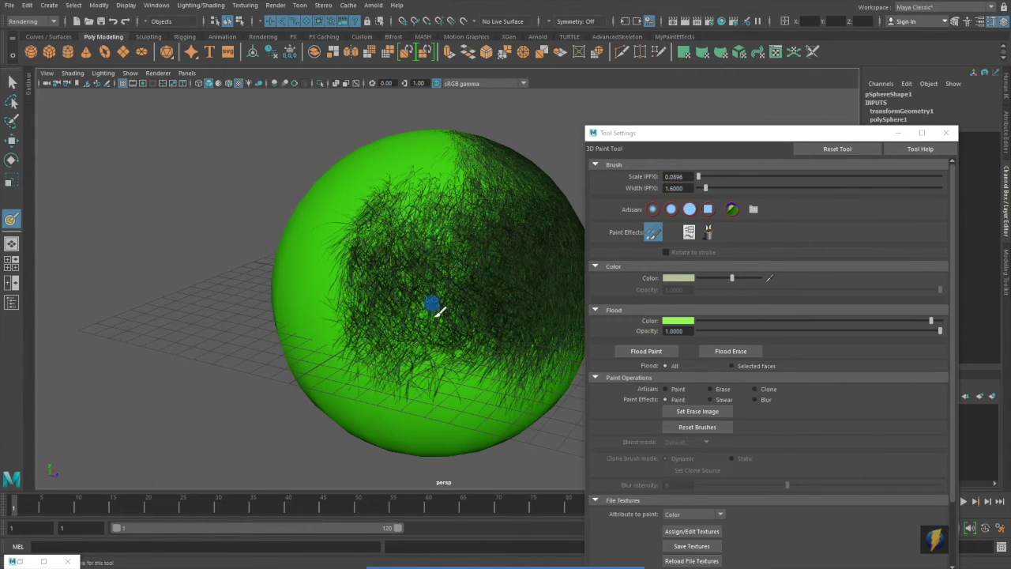
{"action": "mouse_move", "coordinate": [440, 306]}
{"action": "left_mouse_down"}
{"action": "mouse_move", "coordinate": [442, 339]}
{"action": "mouse_move", "coordinate": [474, 391]}
{"action": "left_mouse_up"}
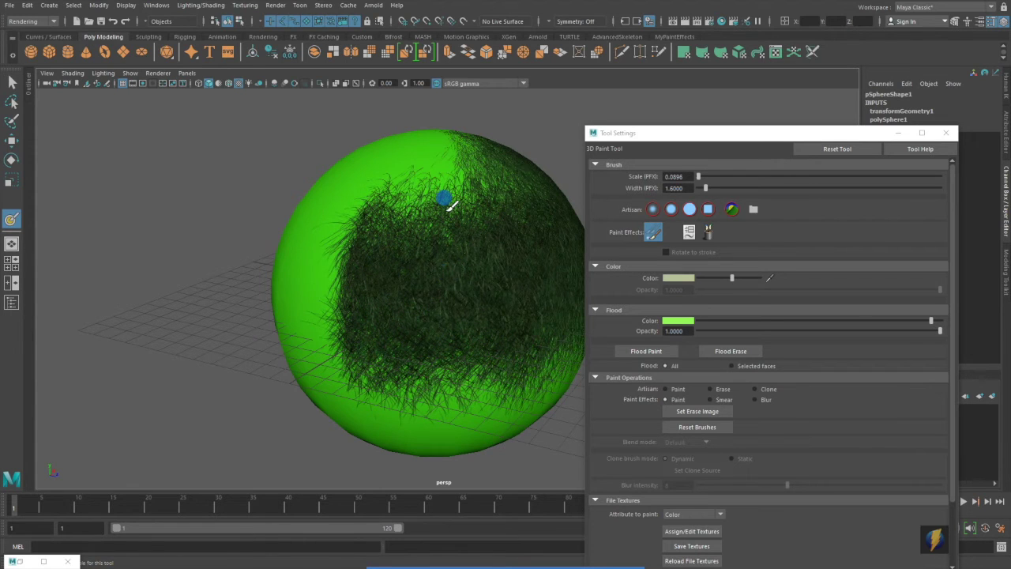
{"action": "mouse_move", "coordinate": [452, 221]}
{"action": "left_mouse_down", "text": "alt"}
{"action": "mouse_move", "coordinate": [413, 233]}
{"action": "mouse_move", "coordinate": [380, 262]}
{"action": "mouse_move", "coordinate": [419, 252]}
{"action": "left_mouse_up", "text": "alt"}
{"action": "left_click_drag", "start_coordinate": [662, 139], "coordinate": [745, 139]}
{"action": "mouse_move", "coordinate": [616, 169]}
{"action": "left_mouse_down", "text": "alt"}
{"action": "mouse_move", "coordinate": [510, 224]}
{"action": "mouse_move", "coordinate": [373, 254]}
{"action": "mouse_move", "coordinate": [488, 244]}
{"action": "mouse_move", "coordinate": [514, 287]}
{"action": "mouse_move", "coordinate": [418, 292]}
{"action": "mouse_move", "coordinate": [555, 289]}
{"action": "mouse_move", "coordinate": [435, 279]}
{"action": "mouse_move", "coordinate": [485, 284]}
{"action": "mouse_move", "coordinate": [446, 268]}
{"action": "left_mouse_up", "text": "alt"}
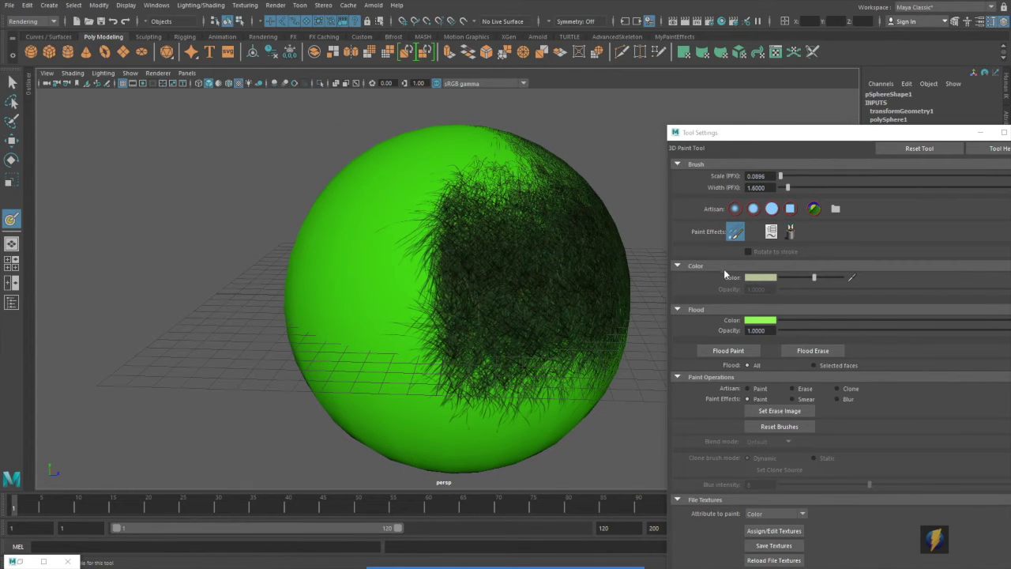
Set the brush colour to red and paint red grass strokes across the sphere's upper half.
{"action": "left_click", "coordinate": [759, 277]}
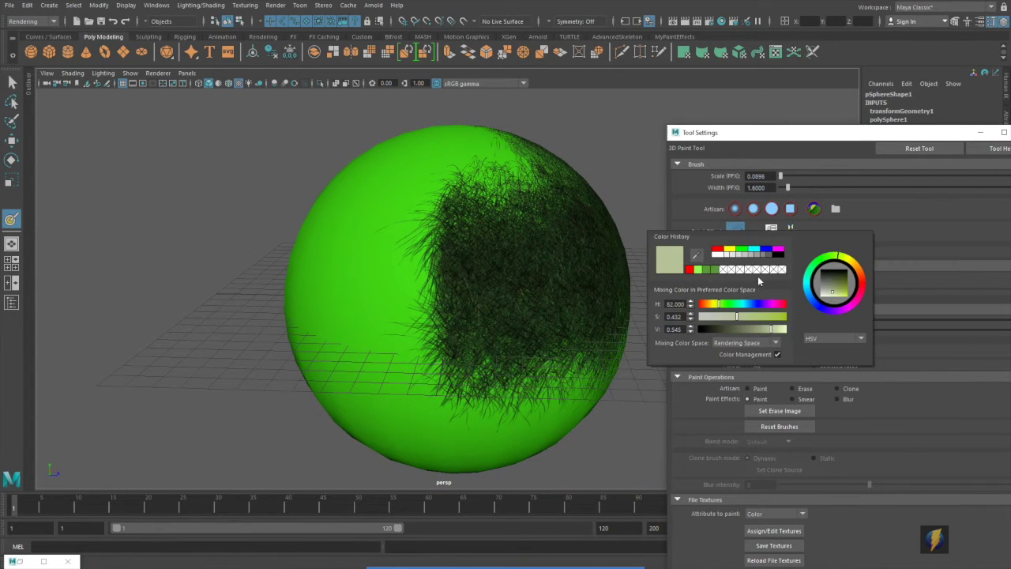
{"action": "left_click", "coordinate": [720, 252]}
{"action": "mouse_move", "coordinate": [469, 226]}
{"action": "left_mouse_down"}
{"action": "mouse_move", "coordinate": [434, 224]}
{"action": "mouse_move", "coordinate": [409, 307]}
{"action": "left_mouse_up"}
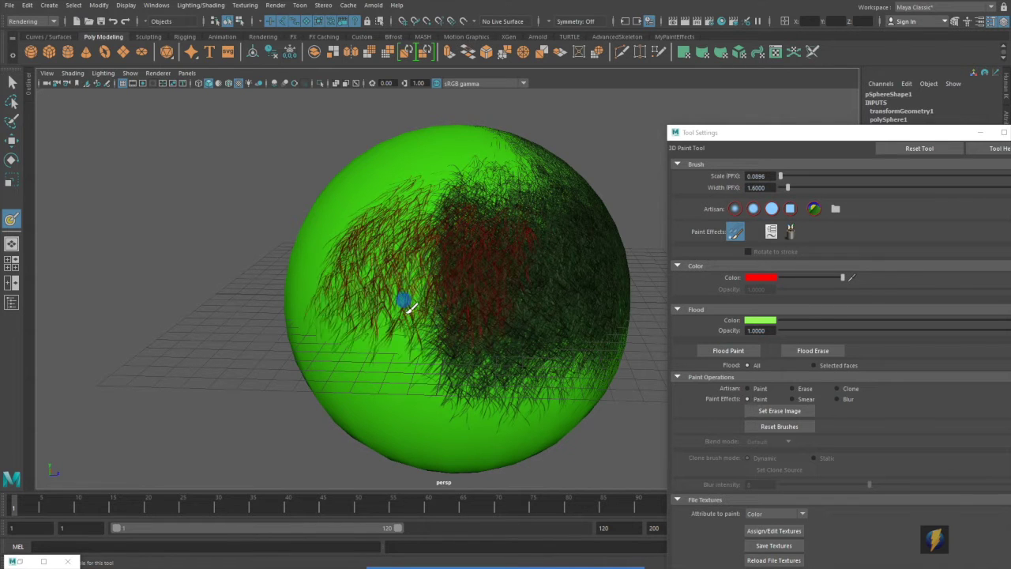
{"action": "left_click_drag", "start_coordinate": [404, 211], "coordinate": [387, 317]}
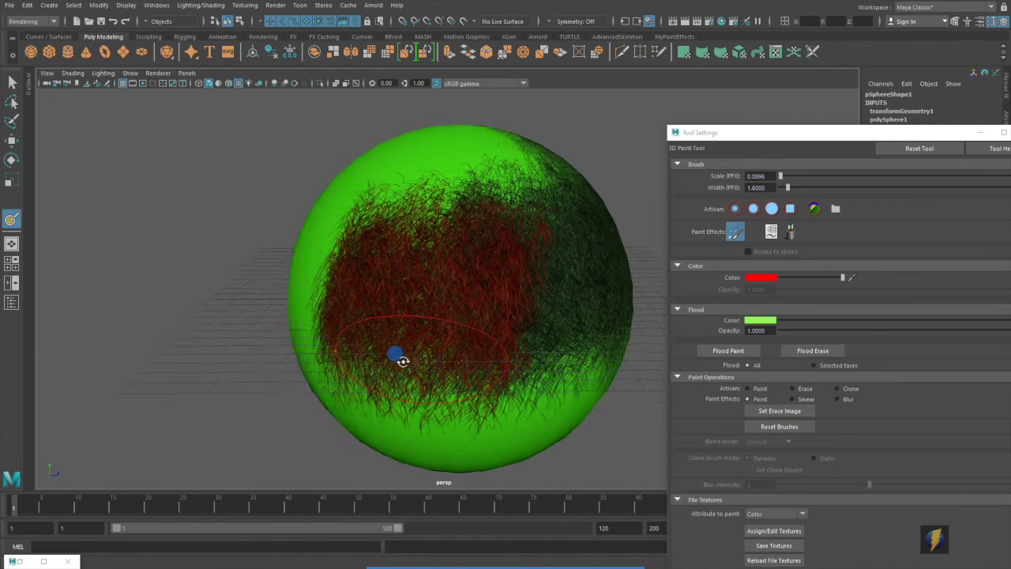
{"action": "left_click_drag", "start_coordinate": [397, 355], "coordinate": [442, 310], "text": "alt"}
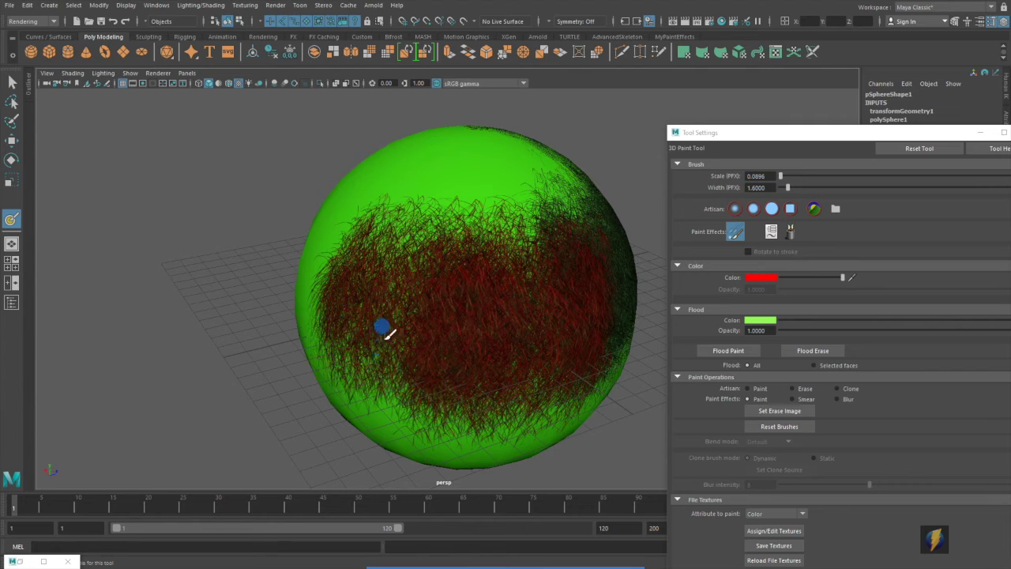
{"action": "mouse_move", "coordinate": [462, 174]}
{"action": "left_mouse_down"}
{"action": "mouse_move", "coordinate": [488, 226]}
{"action": "mouse_move", "coordinate": [439, 229]}
{"action": "mouse_move", "coordinate": [419, 261]}
{"action": "left_mouse_up"}
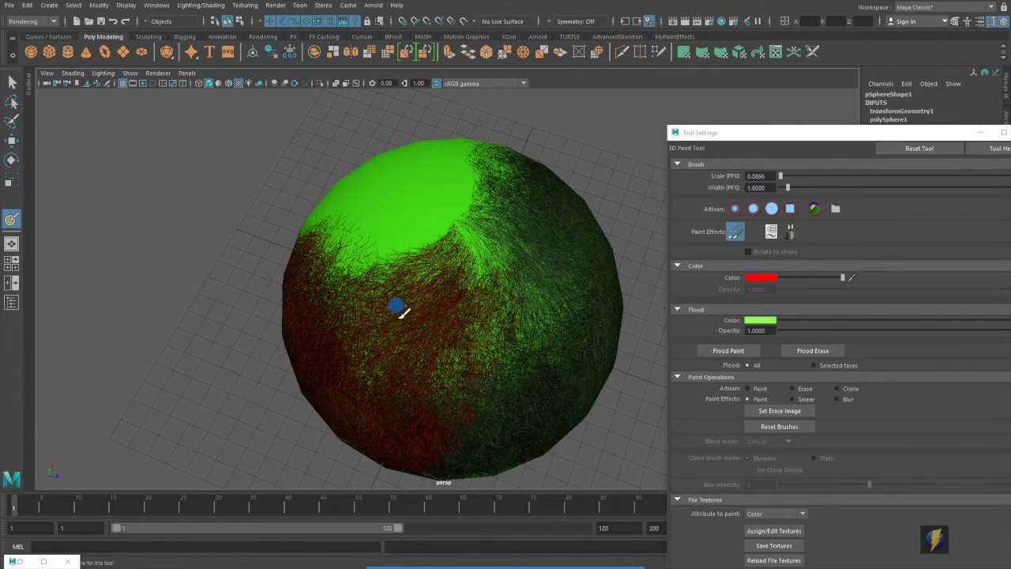
{"action": "mouse_move", "coordinate": [396, 306]}
{"action": "left_mouse_down"}
{"action": "mouse_move", "coordinate": [513, 327]}
{"action": "mouse_move", "coordinate": [408, 334]}
{"action": "mouse_move", "coordinate": [537, 323]}
{"action": "mouse_move", "coordinate": [448, 287]}
{"action": "mouse_move", "coordinate": [516, 322]}
{"action": "mouse_move", "coordinate": [434, 264]}
{"action": "mouse_move", "coordinate": [435, 346]}
{"action": "mouse_move", "coordinate": [508, 337]}
{"action": "mouse_move", "coordinate": [497, 298]}
{"action": "mouse_move", "coordinate": [556, 297]}
{"action": "mouse_move", "coordinate": [523, 253]}
{"action": "left_mouse_up"}
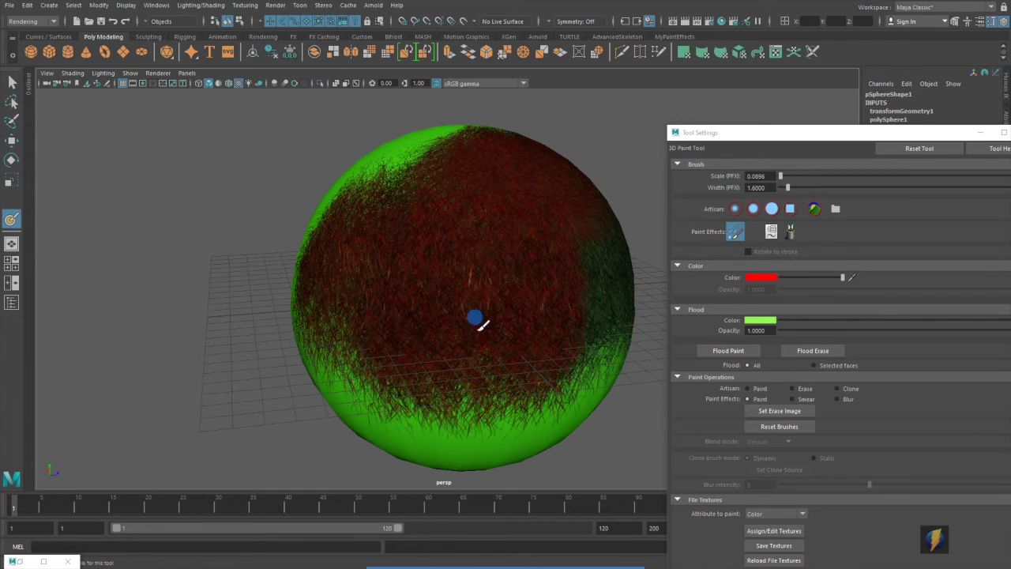
{"action": "mouse_move", "coordinate": [527, 361]}
{"action": "left_mouse_down", "text": "alt"}
{"action": "mouse_move", "coordinate": [526, 345]}
{"action": "mouse_move", "coordinate": [451, 334]}
{"action": "left_mouse_up", "text": "alt"}
{"action": "left_click_drag", "start_coordinate": [813, 140], "coordinate": [776, 102]}
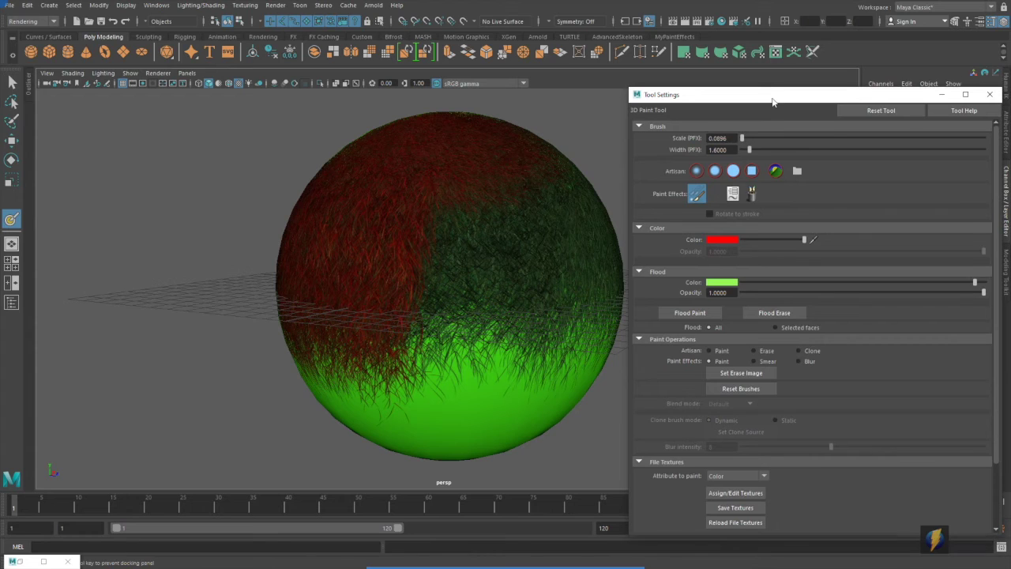
Save the painted textures, save the scene as sphereTest.mb, and bring up Render Settings.
{"action": "left_click", "coordinate": [737, 508]}
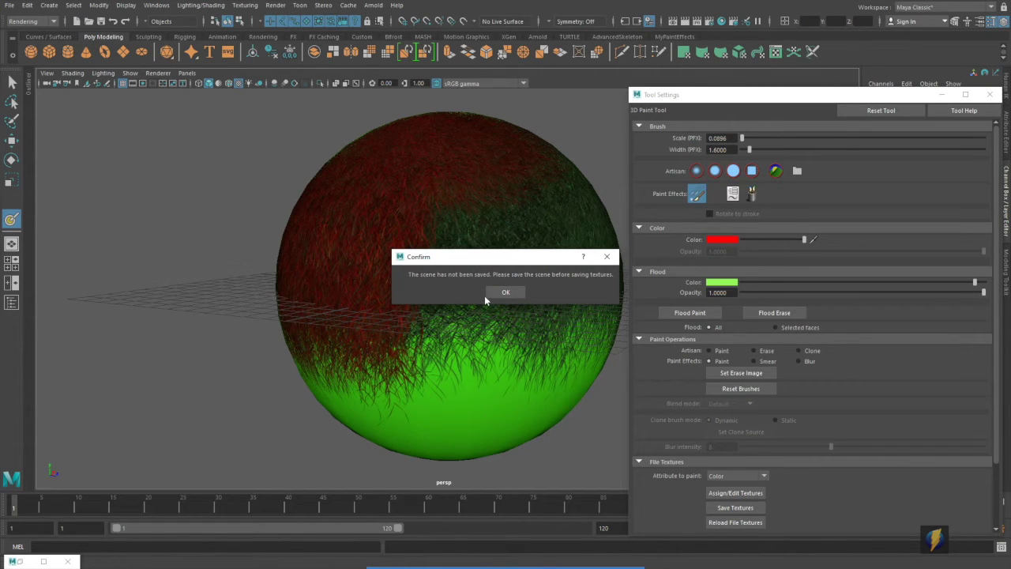
{"action": "left_click", "coordinate": [505, 293]}
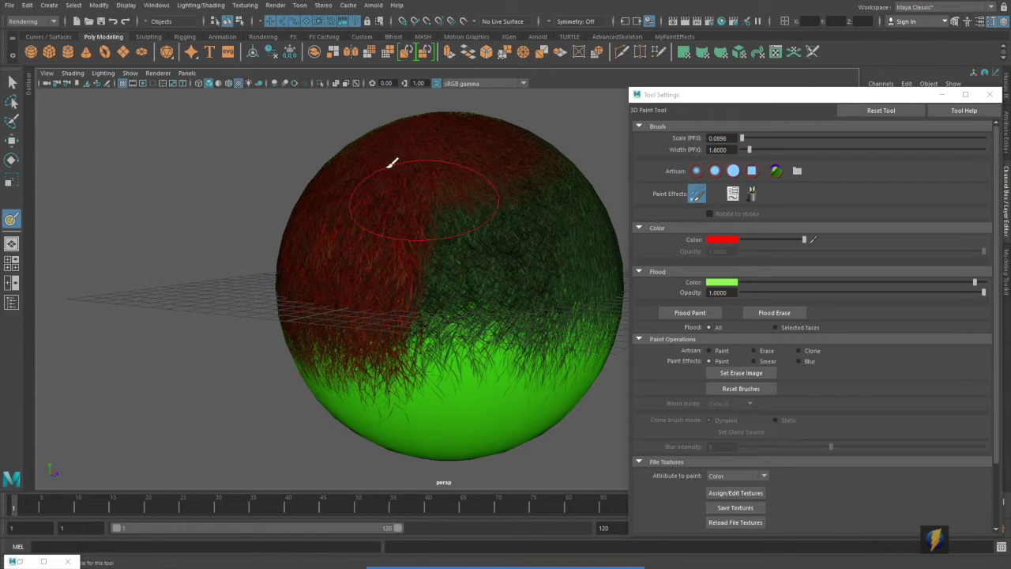
{"action": "left_click", "coordinate": [9, 5]}
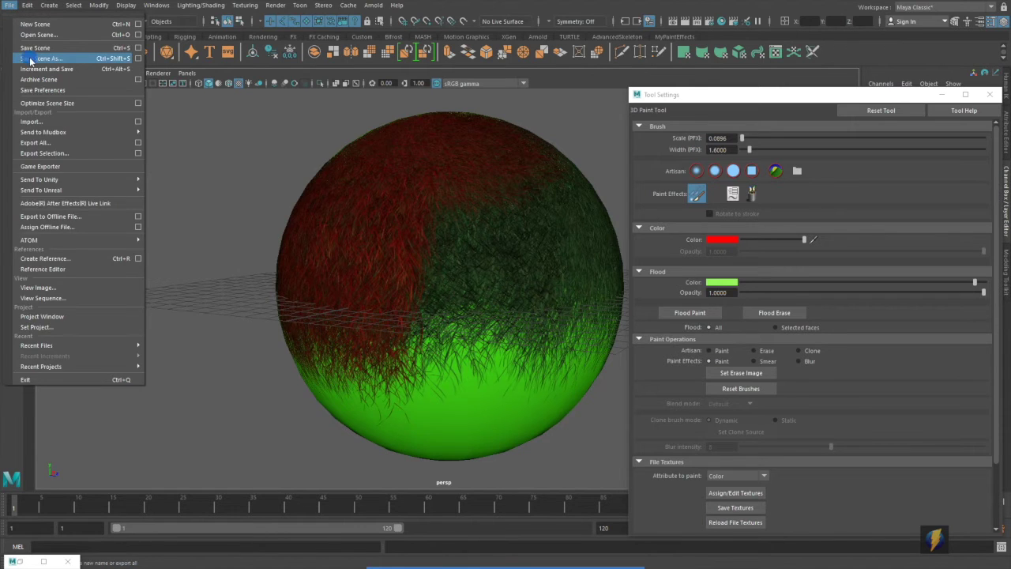
{"action": "left_click", "coordinate": [39, 58]}
{"action": "type", "text": "sphereTest"}
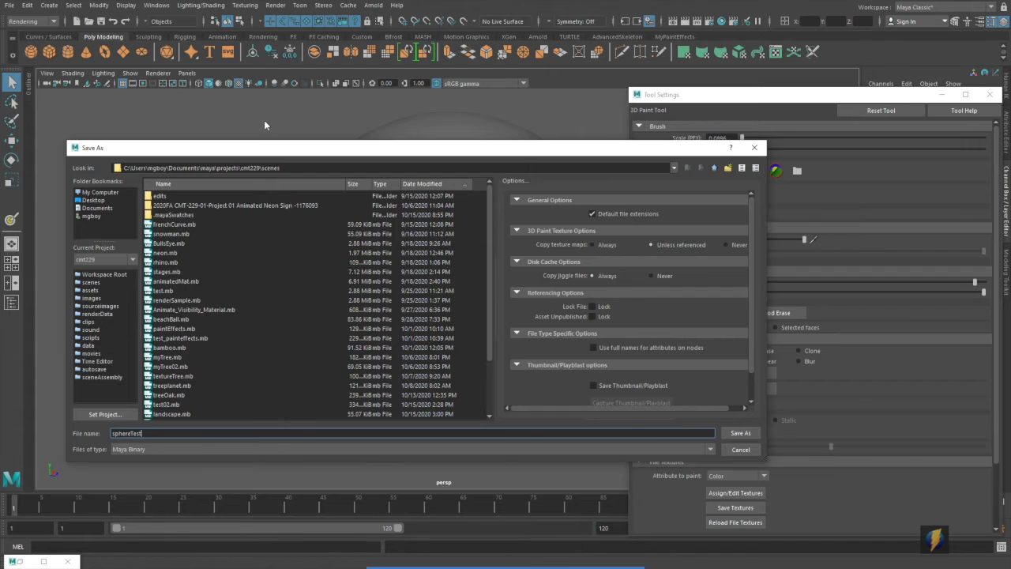
{"action": "key", "text": "Return"}
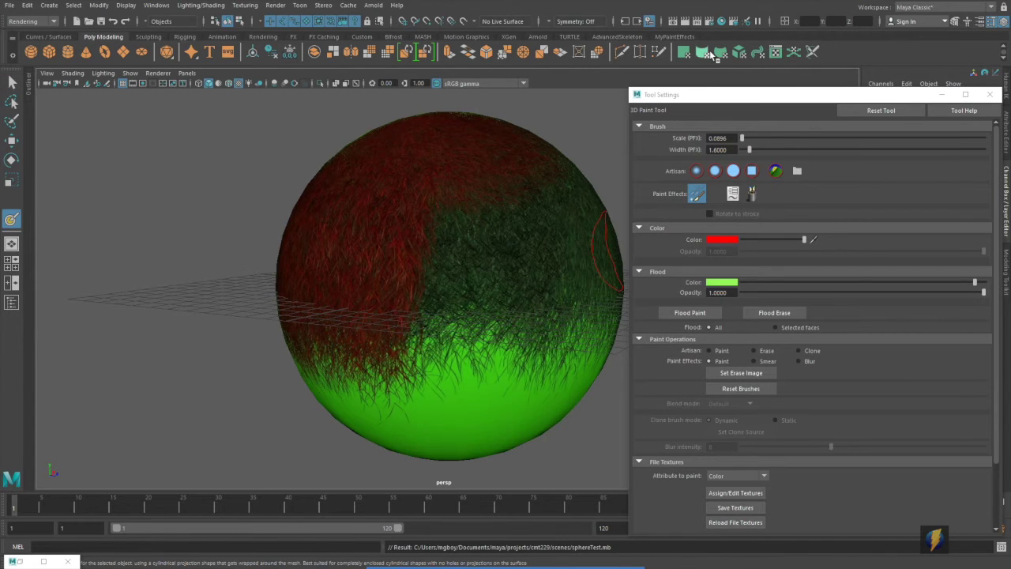
{"action": "left_click", "coordinate": [708, 24]}
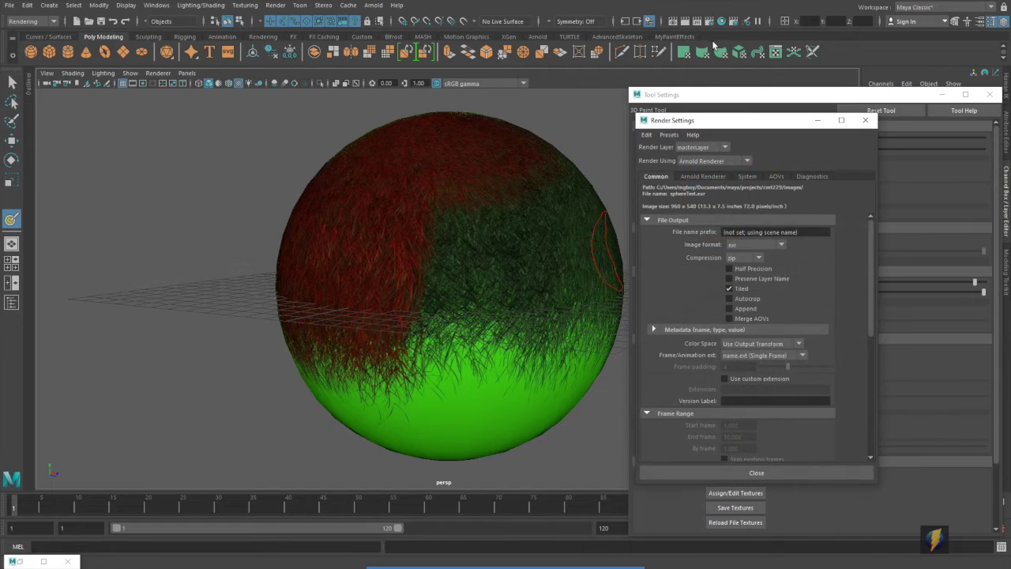
Set Render Using to Maya Software and close Render Settings.
{"action": "left_click", "coordinate": [748, 161]}
{"action": "left_click", "coordinate": [731, 172]}
{"action": "left_click", "coordinate": [757, 473]}
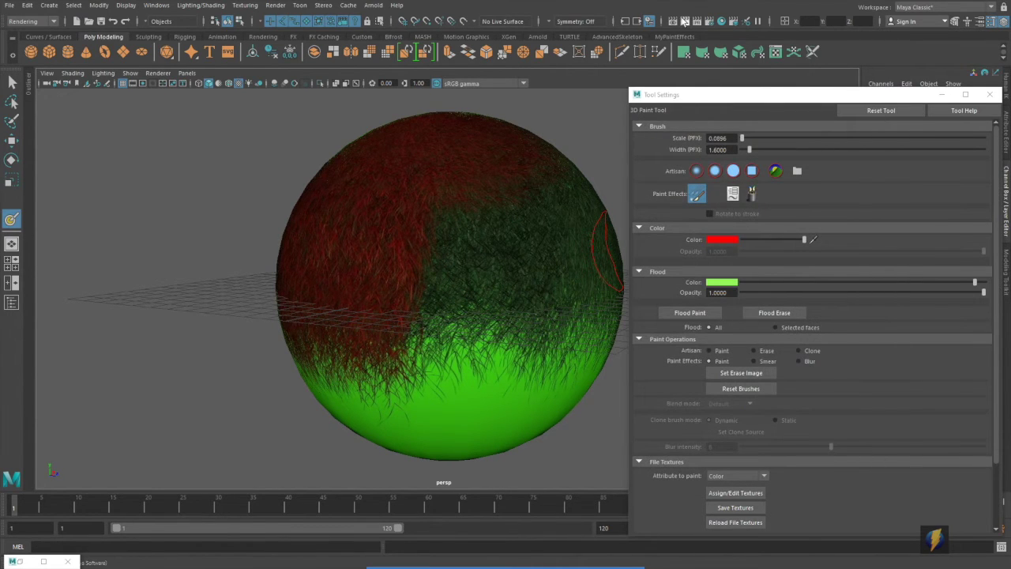
Render a test frame of the grassy sphere, lower its exposure, then close Render View.
{"action": "left_click", "coordinate": [673, 22]}
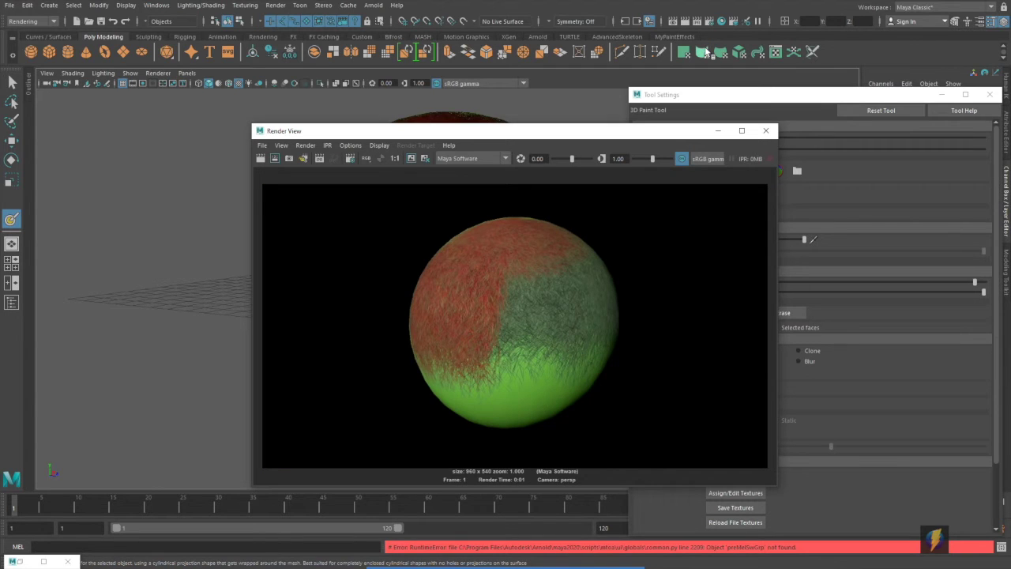
{"action": "left_click_drag", "start_coordinate": [652, 160], "coordinate": [644, 160]}
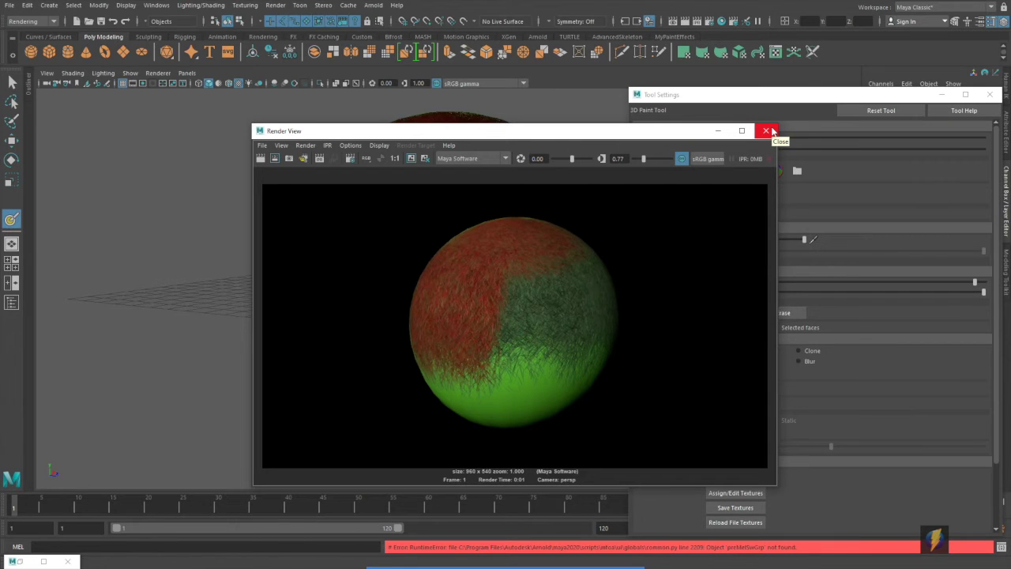
{"action": "left_click", "coordinate": [766, 131]}
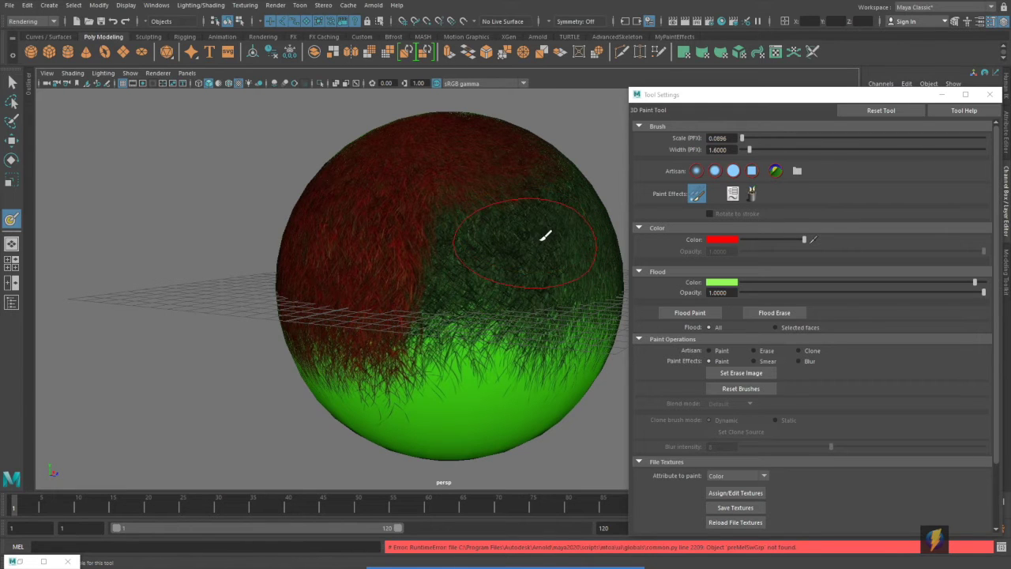
{"action": "left_click_drag", "start_coordinate": [493, 246], "coordinate": [466, 241], "text": "alt"}
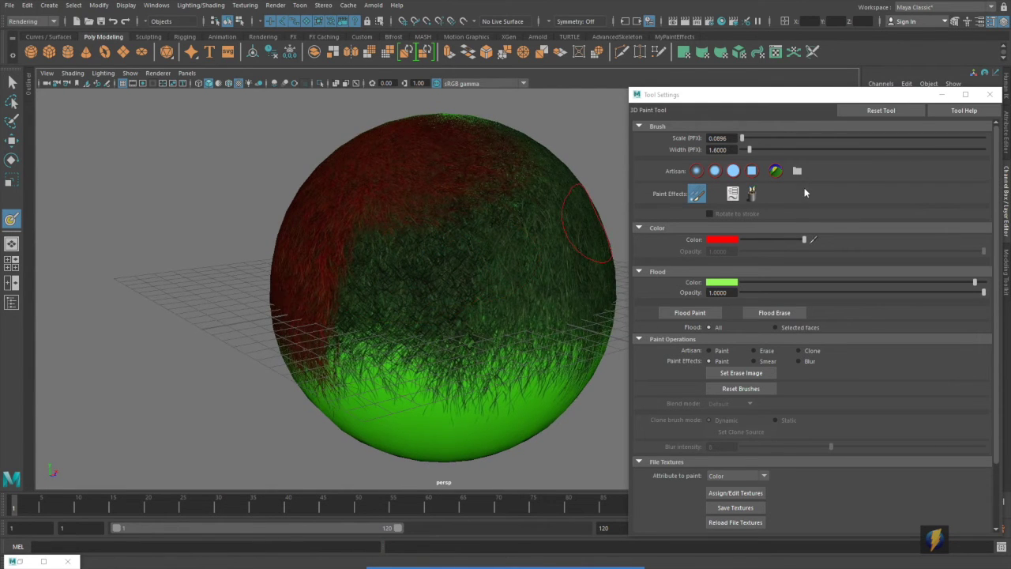
Browse the FunMesh, Galactic, Glows, Animal, Clouds and Fun Paint Effects preset folders.
{"action": "left_click", "coordinate": [755, 194]}
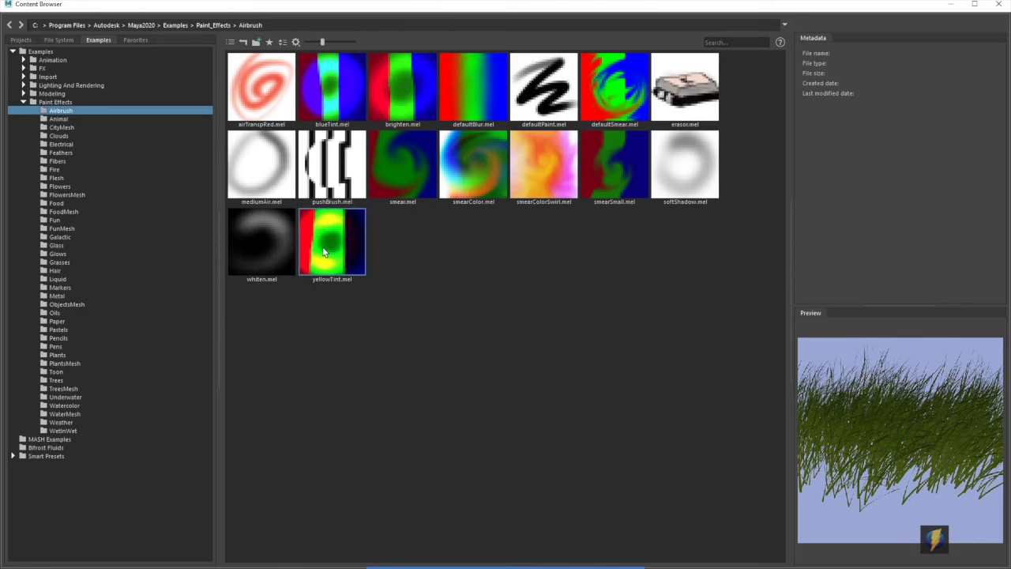
{"action": "left_click", "coordinate": [61, 228]}
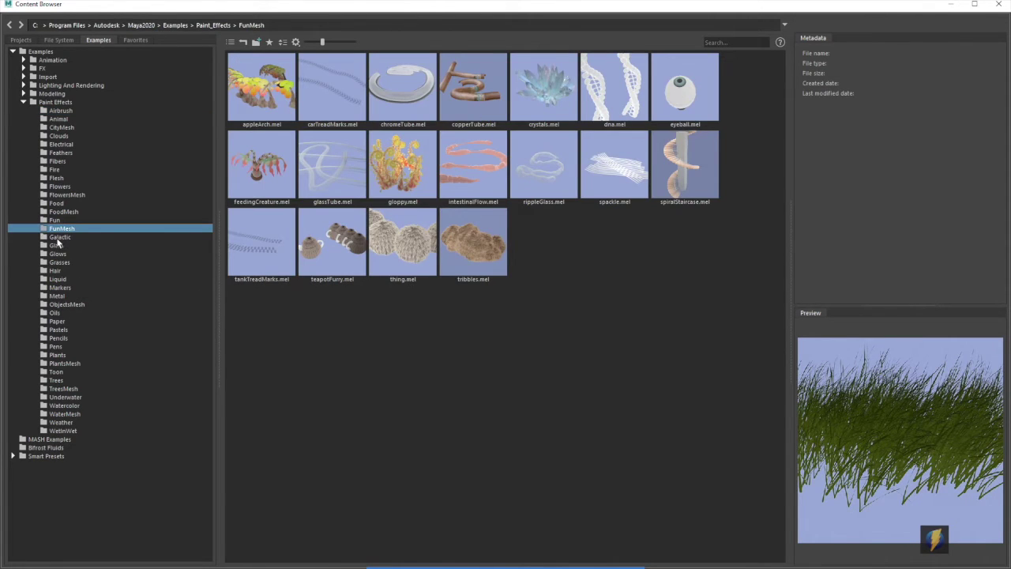
{"action": "left_click", "coordinate": [57, 239]}
{"action": "left_click", "coordinate": [55, 253]}
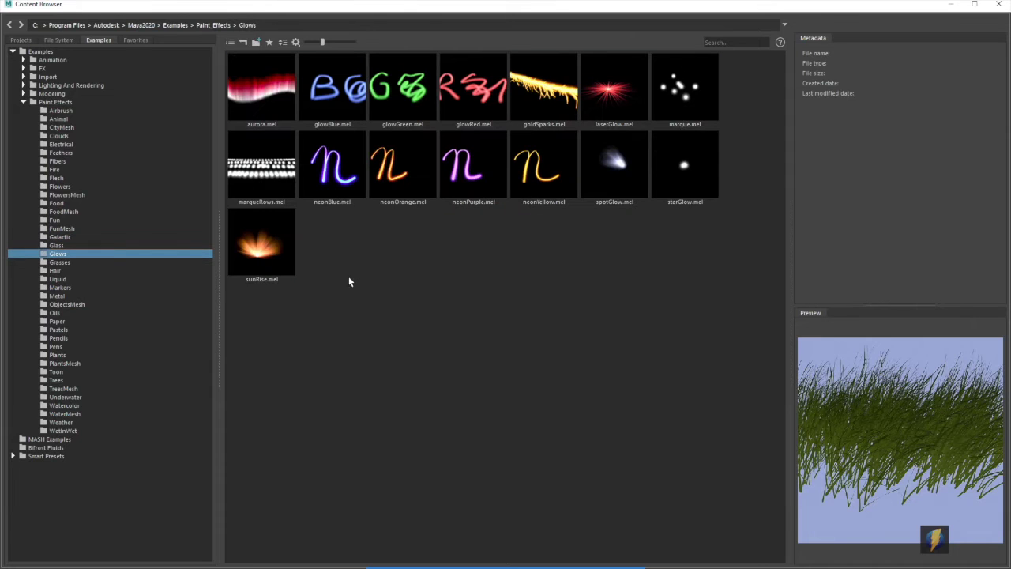
{"action": "left_click", "coordinate": [63, 119]}
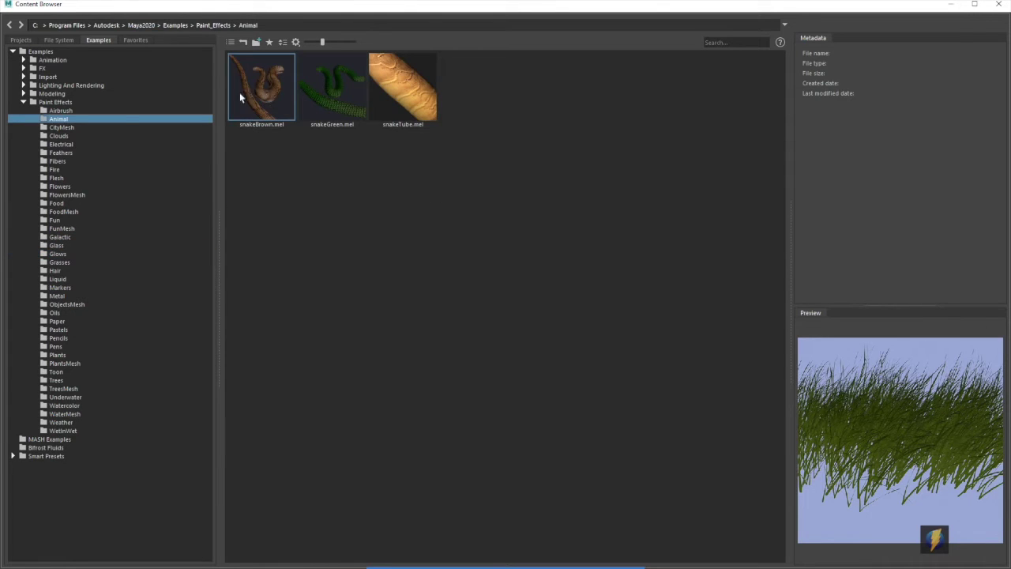
{"action": "left_click", "coordinate": [59, 136]}
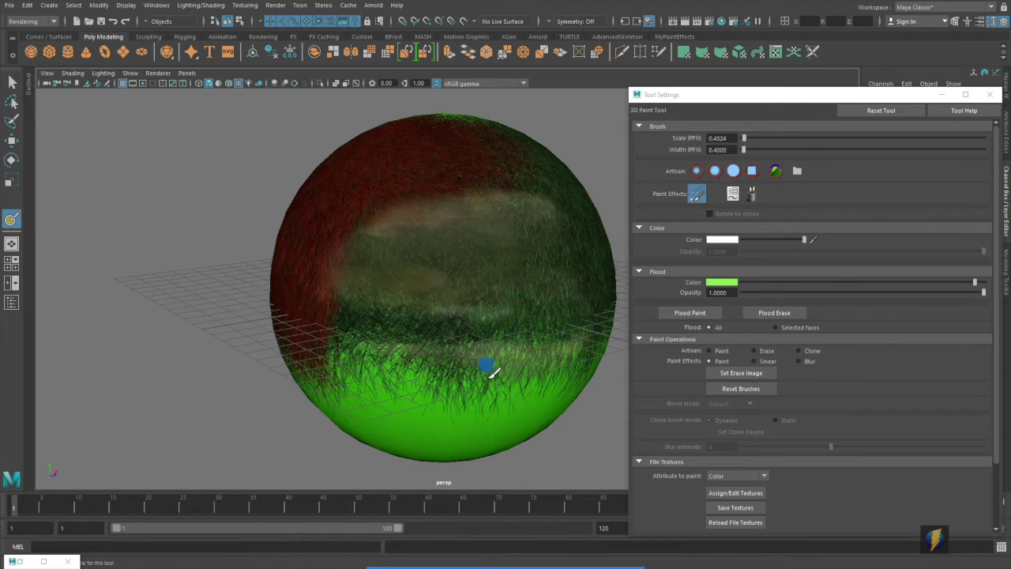
{"action": "mouse_move", "coordinate": [487, 366]}
{"action": "left_mouse_down", "text": "alt"}
{"action": "mouse_move", "coordinate": [485, 289]}
{"action": "mouse_move", "coordinate": [349, 294]}
{"action": "mouse_move", "coordinate": [442, 285]}
{"action": "left_mouse_up", "text": "alt"}
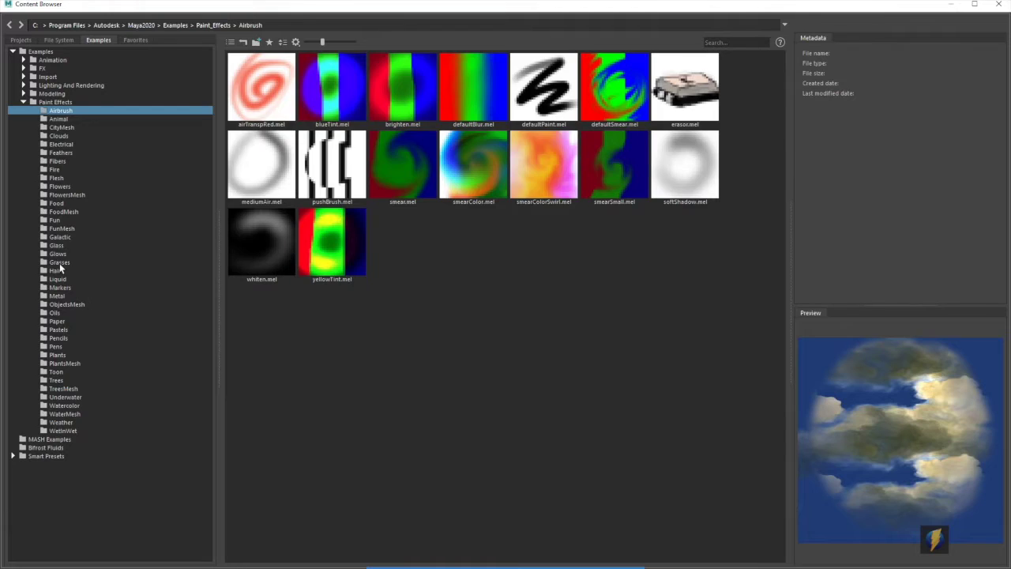
{"action": "left_click", "coordinate": [55, 221]}
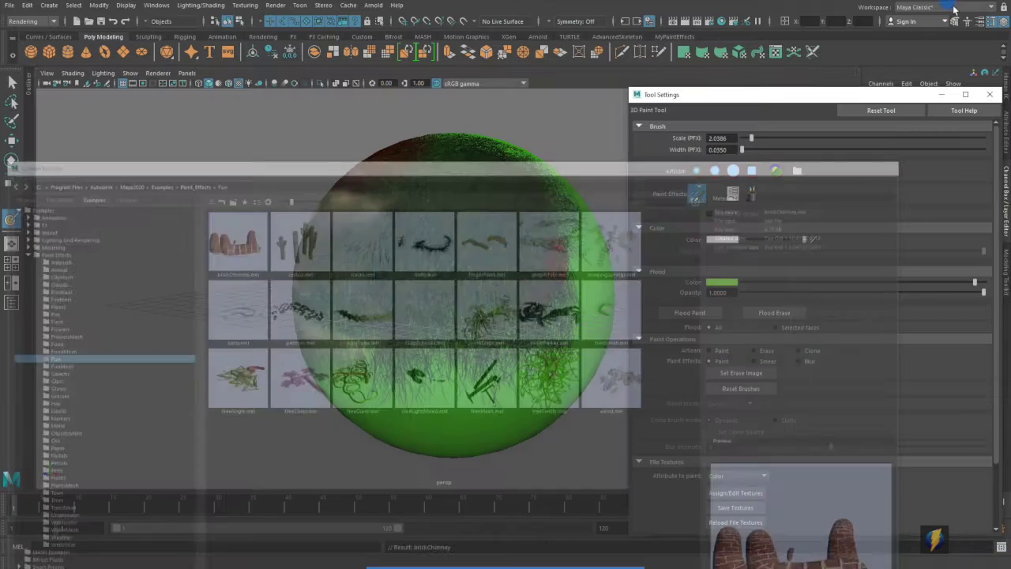
Paint a brick stroke and a copperTube stroke across the sphere.
{"action": "mouse_move", "coordinate": [484, 204]}
{"action": "left_mouse_down"}
{"action": "mouse_move", "coordinate": [359, 330]}
{"action": "mouse_move", "coordinate": [451, 309]}
{"action": "mouse_move", "coordinate": [415, 304]}
{"action": "left_mouse_up"}
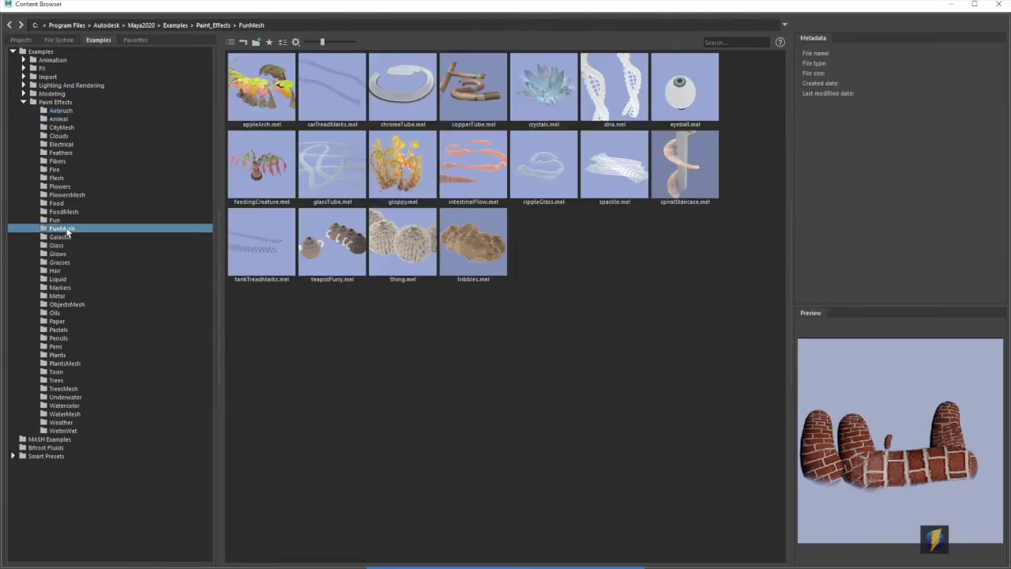
{"action": "left_click", "coordinate": [473, 164]}
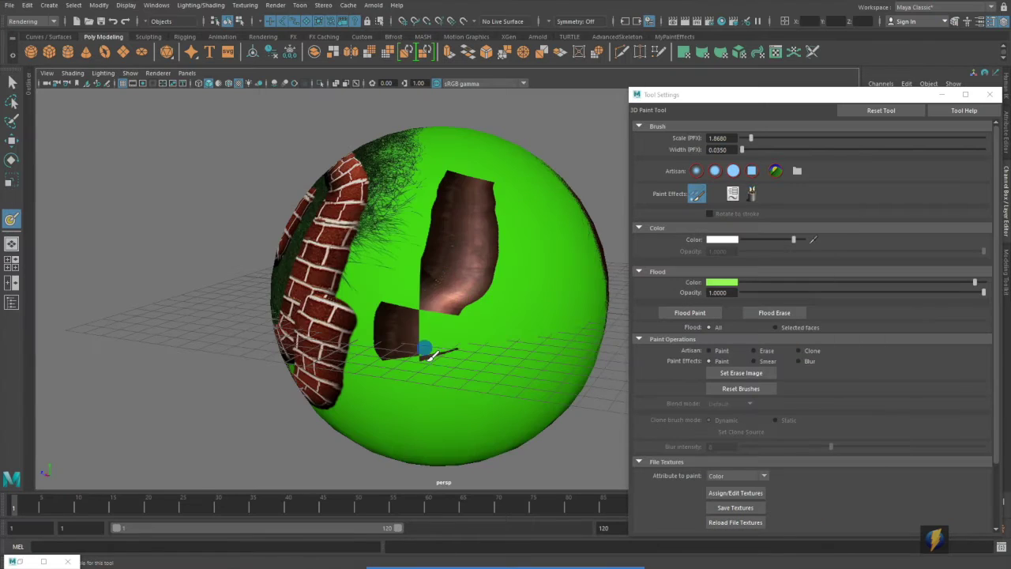
{"action": "mouse_move", "coordinate": [428, 437]}
{"action": "left_mouse_down", "text": "alt"}
{"action": "mouse_move", "coordinate": [441, 225]}
{"action": "mouse_move", "coordinate": [558, 242]}
{"action": "mouse_move", "coordinate": [406, 253]}
{"action": "mouse_move", "coordinate": [474, 422]}
{"action": "mouse_move", "coordinate": [478, 276]}
{"action": "mouse_move", "coordinate": [458, 355]}
{"action": "left_mouse_up", "text": "alt"}
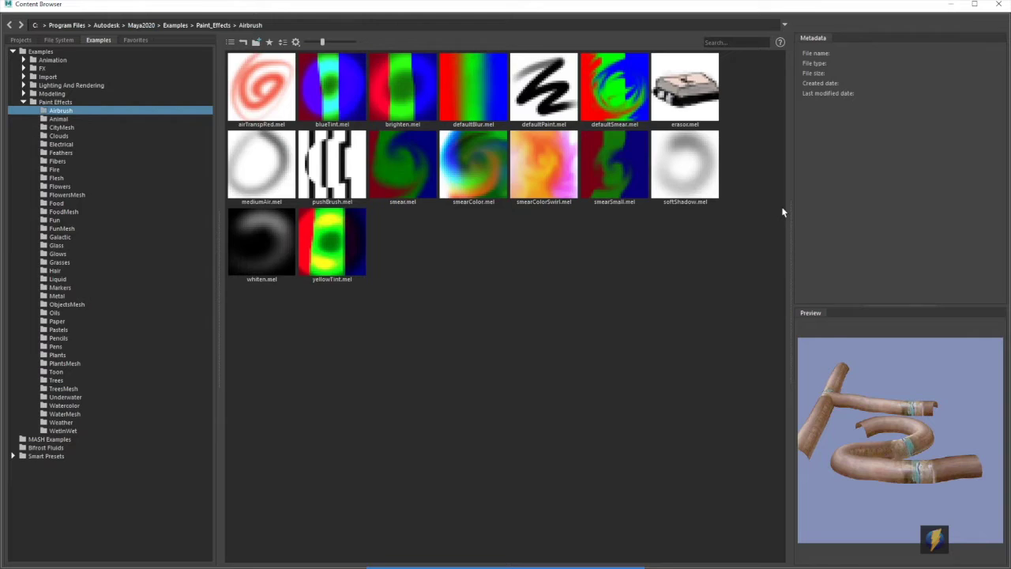
Browse the Metal, ObjectsMesh and Oils presets and paint a red oil stroke over the sphere.
{"action": "left_click", "coordinate": [60, 295]}
{"action": "left_click", "coordinate": [61, 304]}
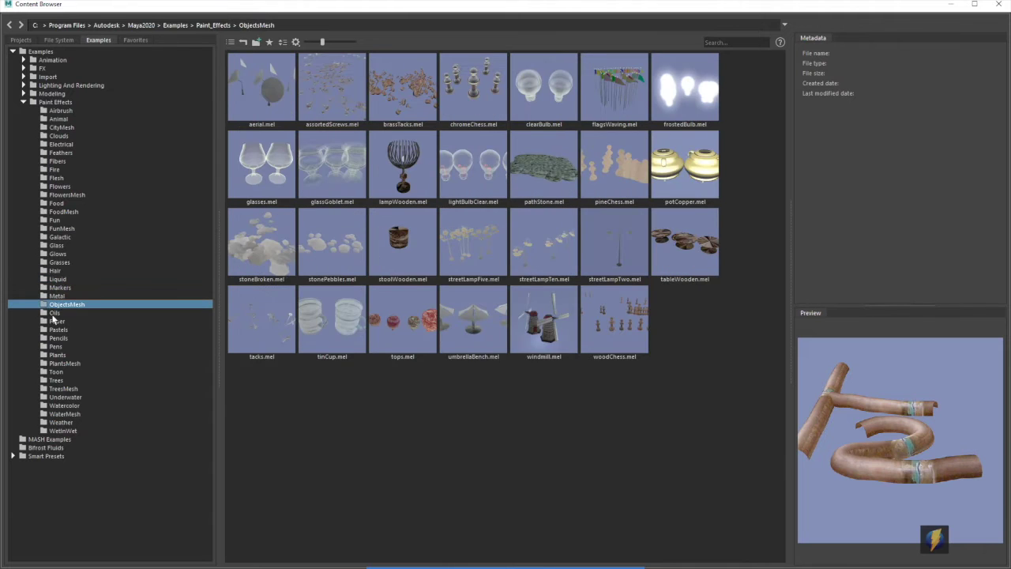
{"action": "left_click", "coordinate": [54, 314]}
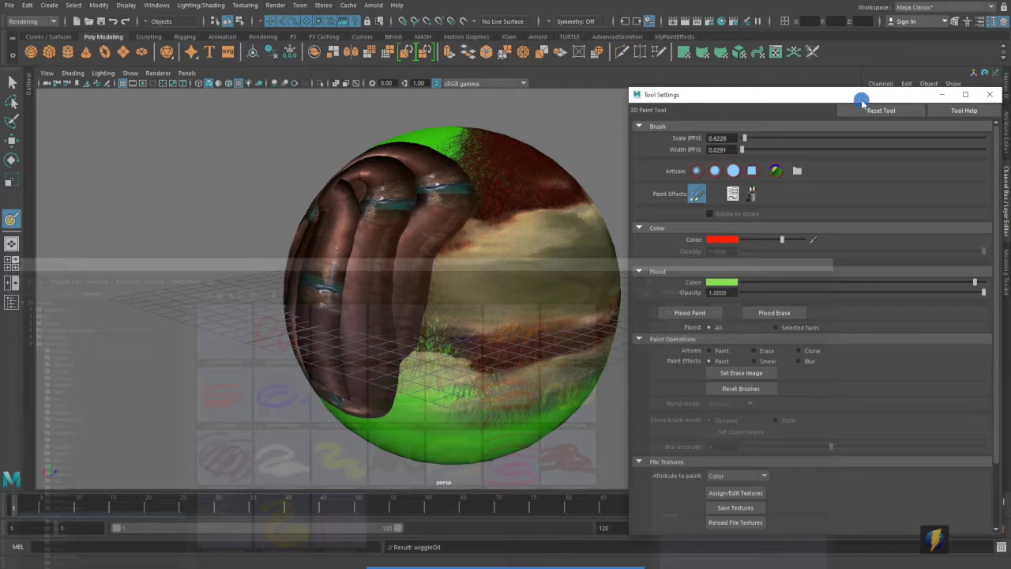
{"action": "mouse_move", "coordinate": [466, 360]}
{"action": "left_mouse_down"}
{"action": "mouse_move", "coordinate": [560, 252]}
{"action": "mouse_move", "coordinate": [506, 226]}
{"action": "mouse_move", "coordinate": [525, 231]}
{"action": "mouse_move", "coordinate": [440, 305]}
{"action": "mouse_move", "coordinate": [476, 210]}
{"action": "mouse_move", "coordinate": [384, 255]}
{"action": "mouse_move", "coordinate": [332, 405]}
{"action": "left_mouse_up"}
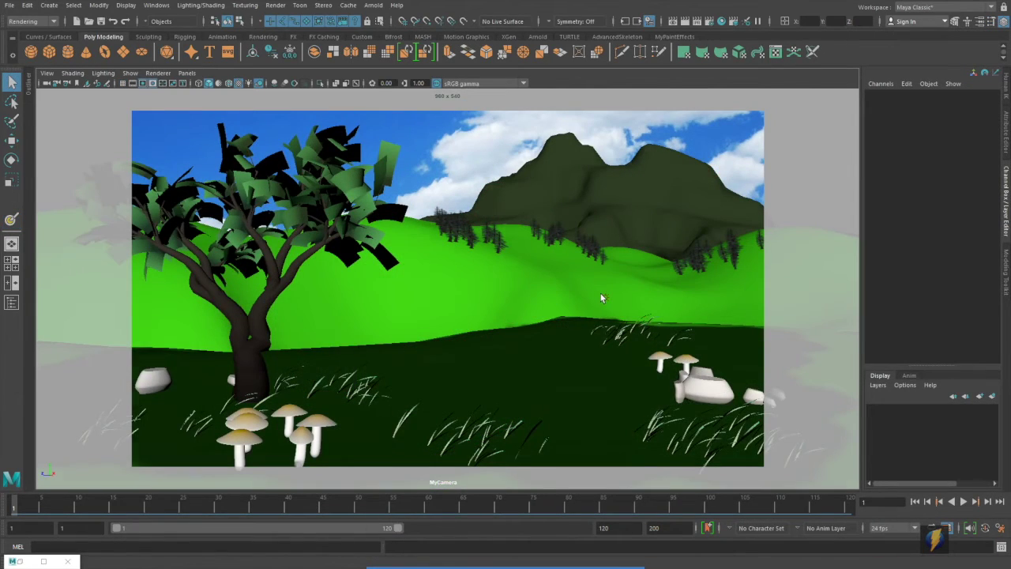
Light the viewport with all scene lights and select the ground plane pPlane1.
{"action": "key", "text": "7"}
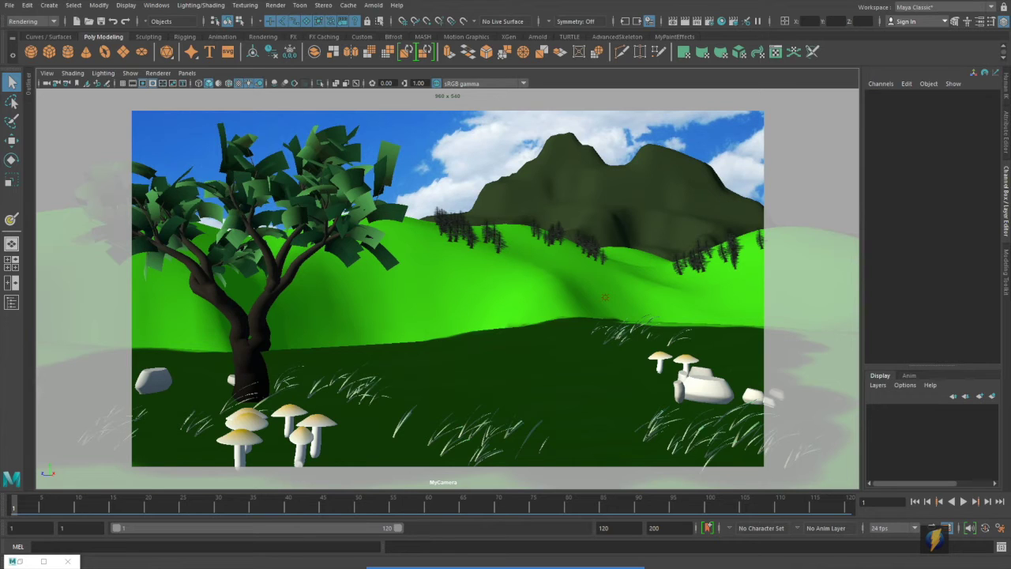
{"action": "left_click", "coordinate": [474, 368]}
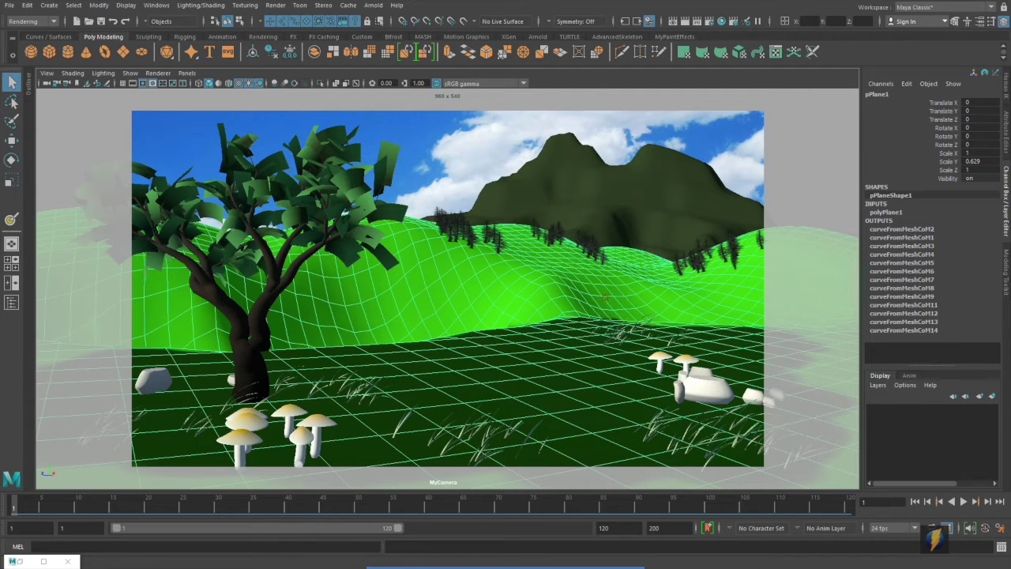
Load the Grasses > grassWindWide.mel Paint Effects brush into the 3D Paint Tool.
{"action": "left_click", "coordinate": [246, 5]}
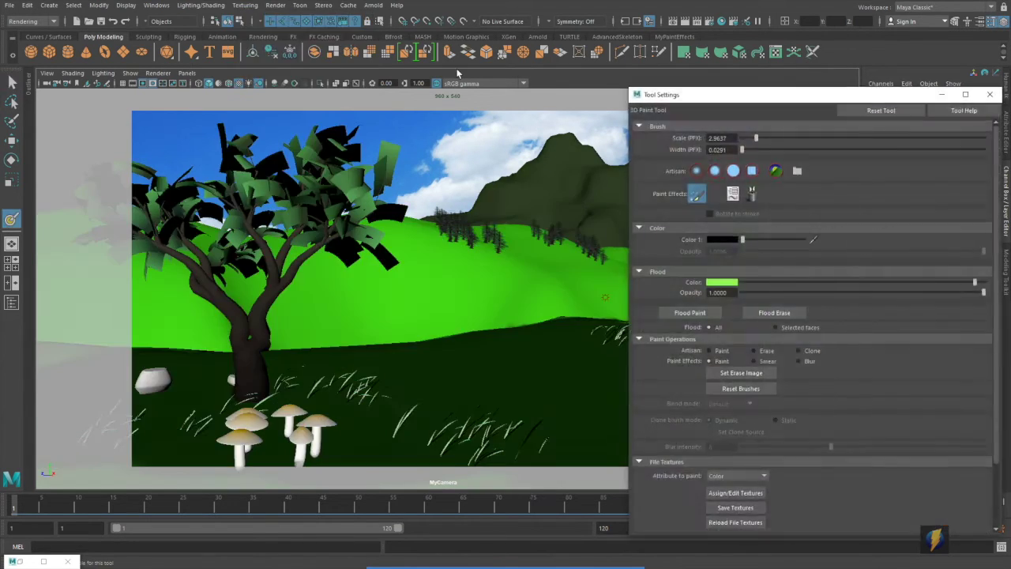
{"action": "left_click", "coordinate": [367, 32]}
{"action": "left_click", "coordinate": [751, 193]}
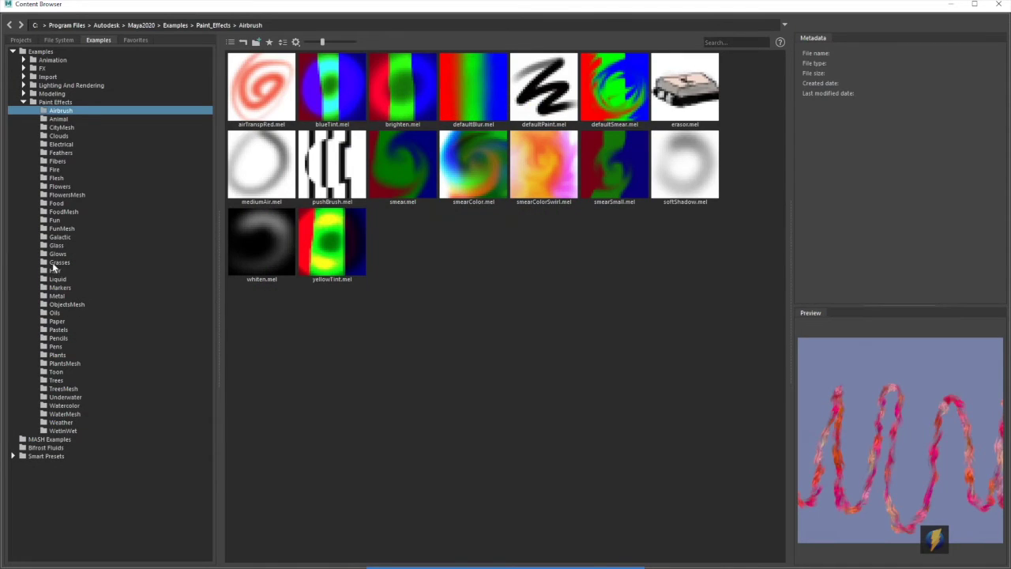
{"action": "left_click", "coordinate": [54, 263]}
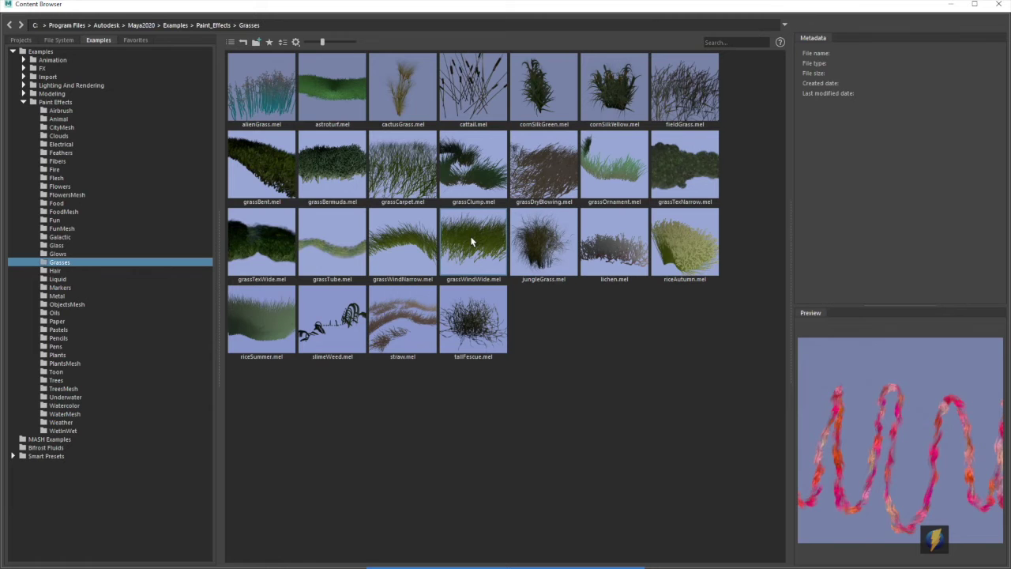
{"action": "left_click", "coordinate": [472, 242]}
{"action": "left_click", "coordinate": [958, 6]}
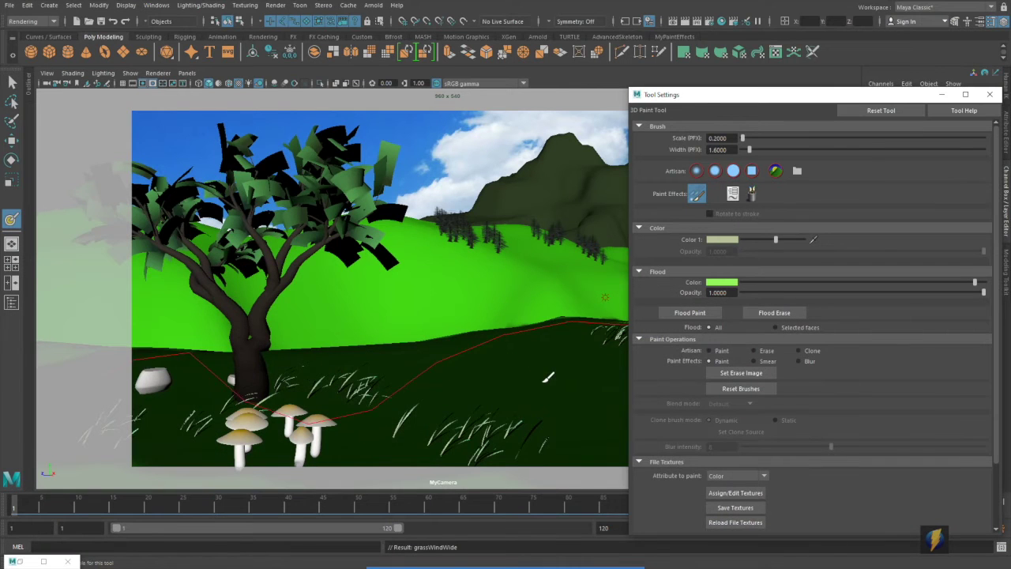
Set the brush Scale (PFX) to 0.02 and move Tool Settings aside.
{"action": "double_click", "coordinate": [727, 138]}
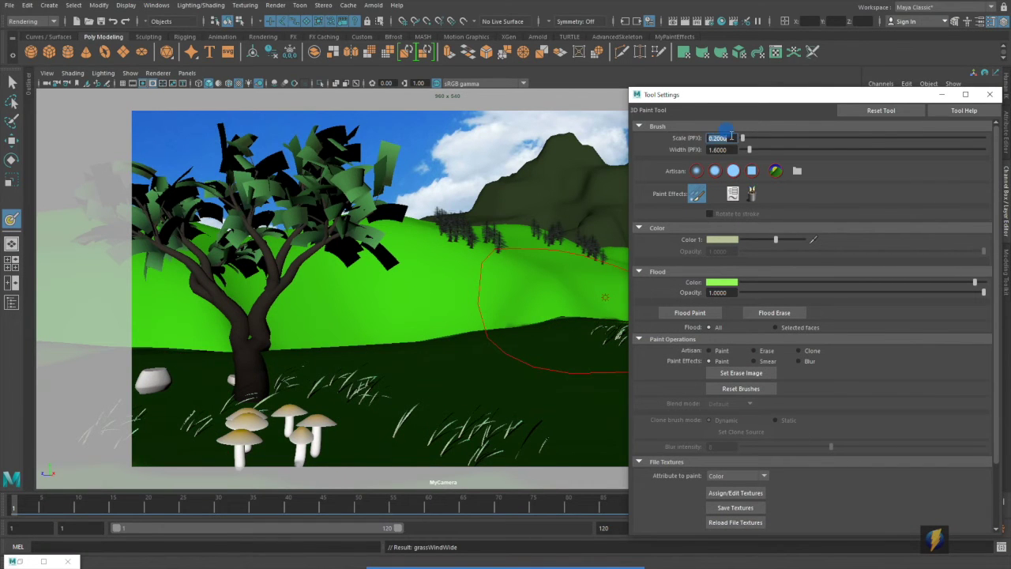
{"action": "key", "text": "BackSpace"}
{"action": "type", "text": ".05"}
{"action": "key", "text": "Return"}
{"action": "double_click", "coordinate": [717, 138]}
{"action": "type", "text": ".02"}
{"action": "key", "text": "Return"}
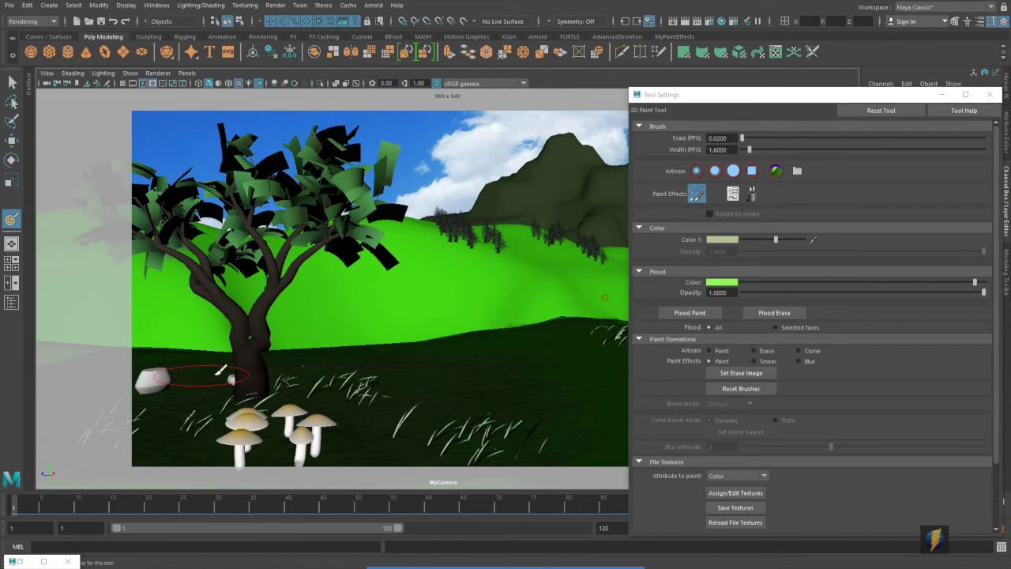
{"action": "left_click_drag", "start_coordinate": [809, 94], "coordinate": [976, 179]}
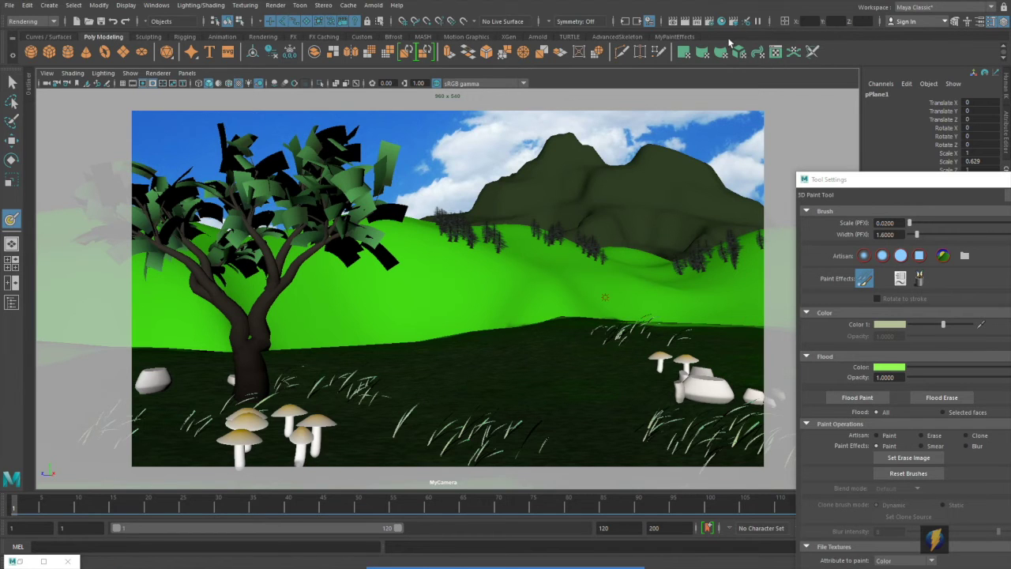
Save the painted grass texture with Save Textures.
{"action": "left_click_drag", "start_coordinate": [974, 185], "coordinate": [821, 93]}
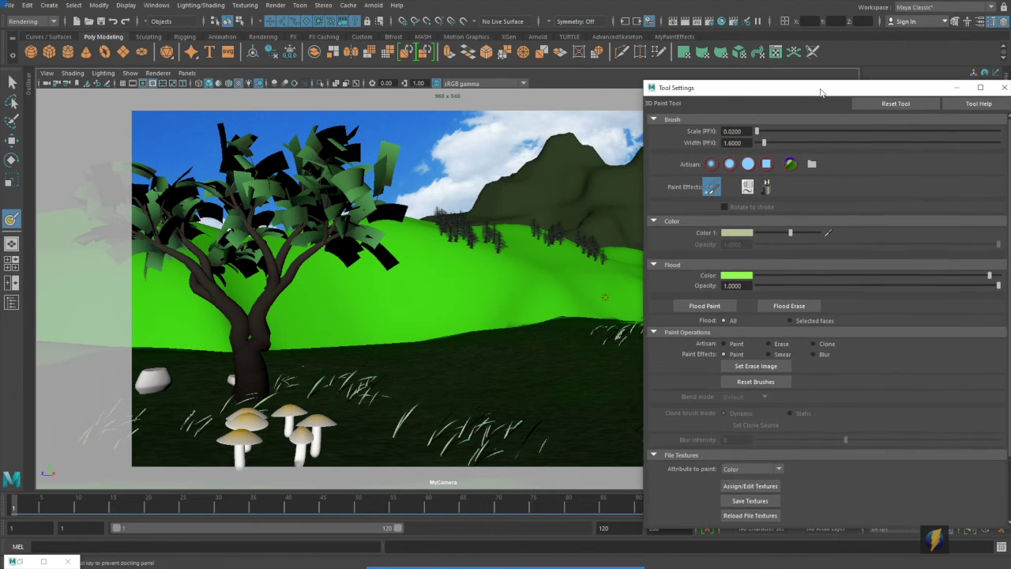
{"action": "scroll", "coordinate": [828, 431], "scroll_direction": "down", "scroll_amount": 1}
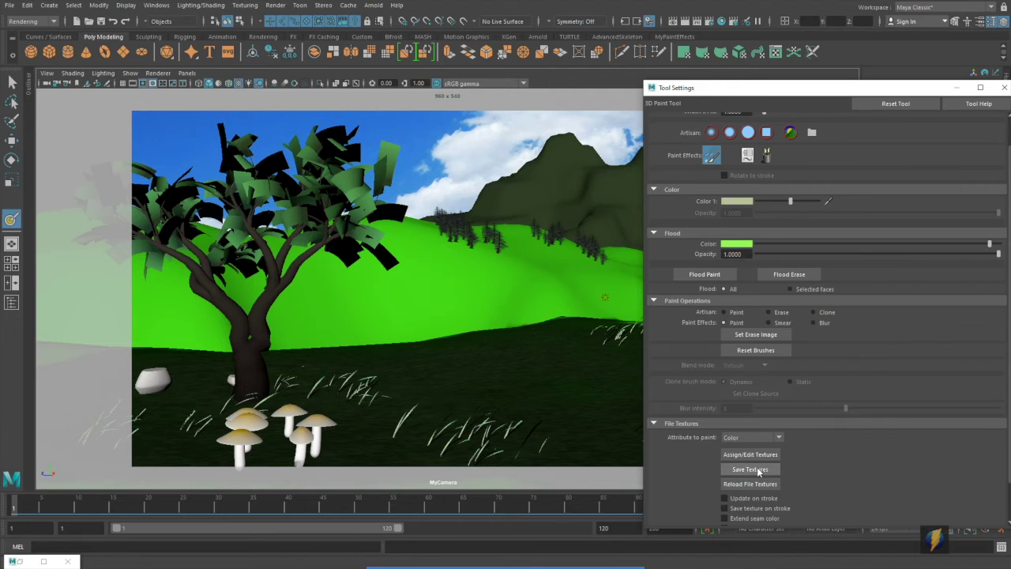
{"action": "left_click", "coordinate": [751, 470]}
Render a preview frame, lower its gamma, close Render View, and select the mountain.
{"action": "left_click_drag", "start_coordinate": [773, 88], "coordinate": [915, 187]}
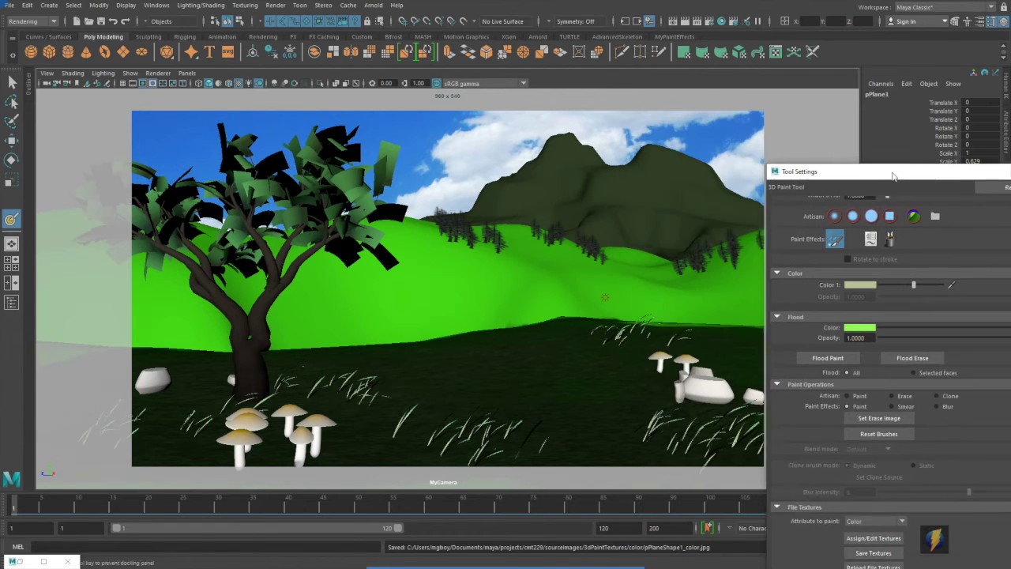
{"action": "left_click", "coordinate": [686, 22]}
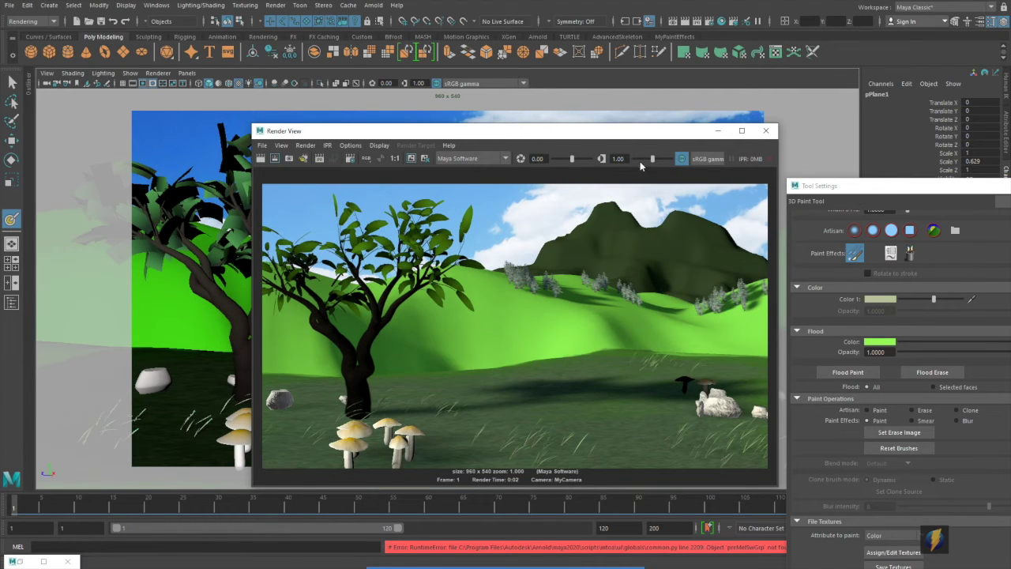
{"action": "left_click_drag", "start_coordinate": [654, 161], "coordinate": [646, 159]}
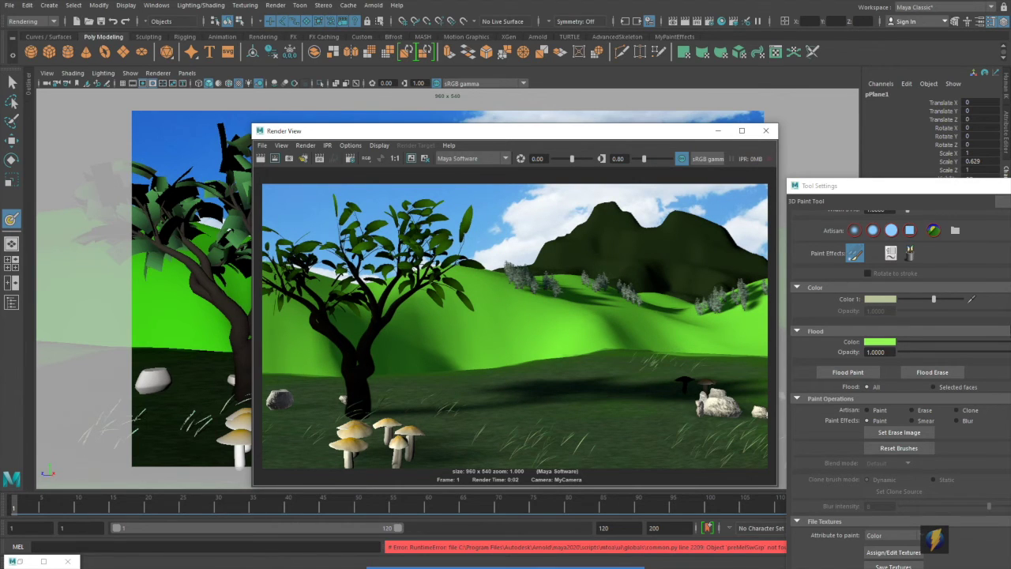
{"action": "left_click", "coordinate": [766, 130]}
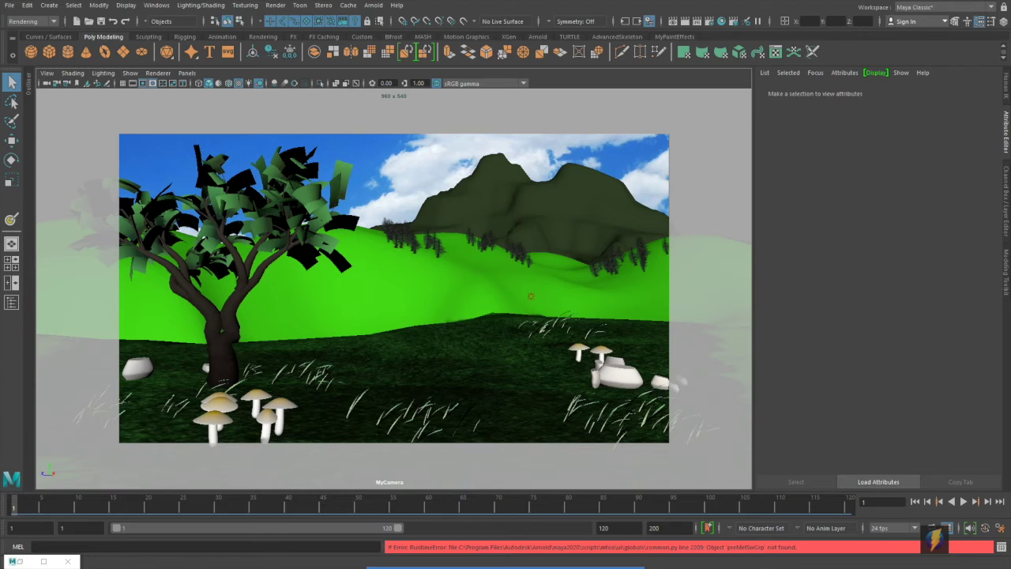
{"action": "left_click", "coordinate": [581, 207]}
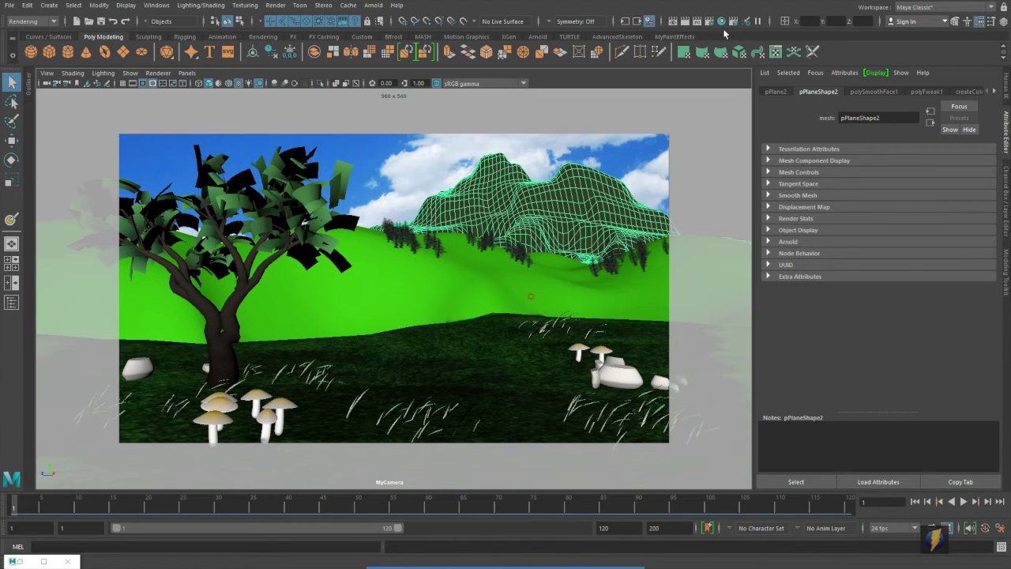
Change background_mat's Color to grey in Hypershade and open its Bump Mapping texture choices.
{"action": "left_click", "coordinate": [702, 206]}
{"action": "left_click", "coordinate": [708, 22]}
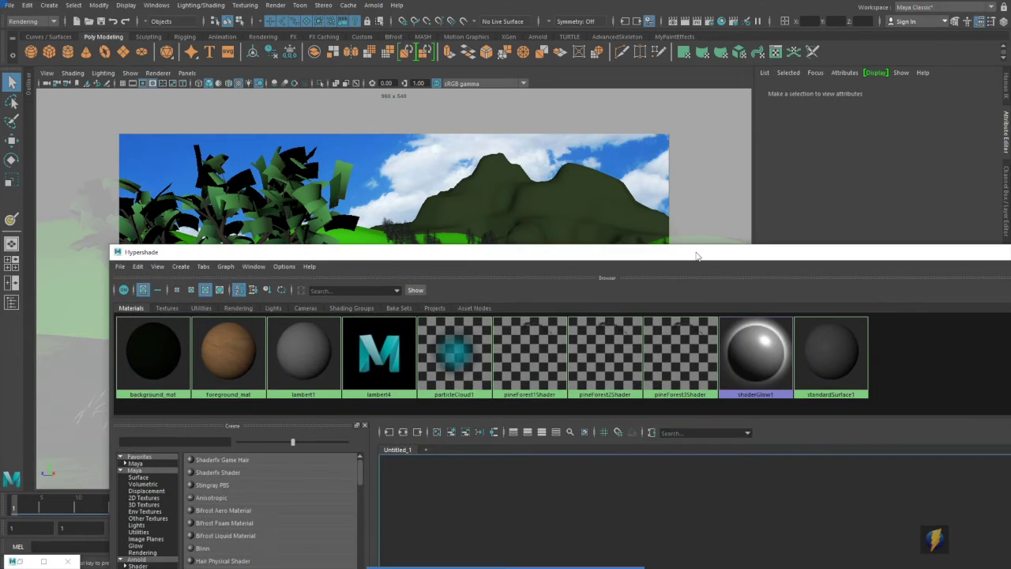
{"action": "left_click_drag", "start_coordinate": [889, 255], "coordinate": [649, 320]}
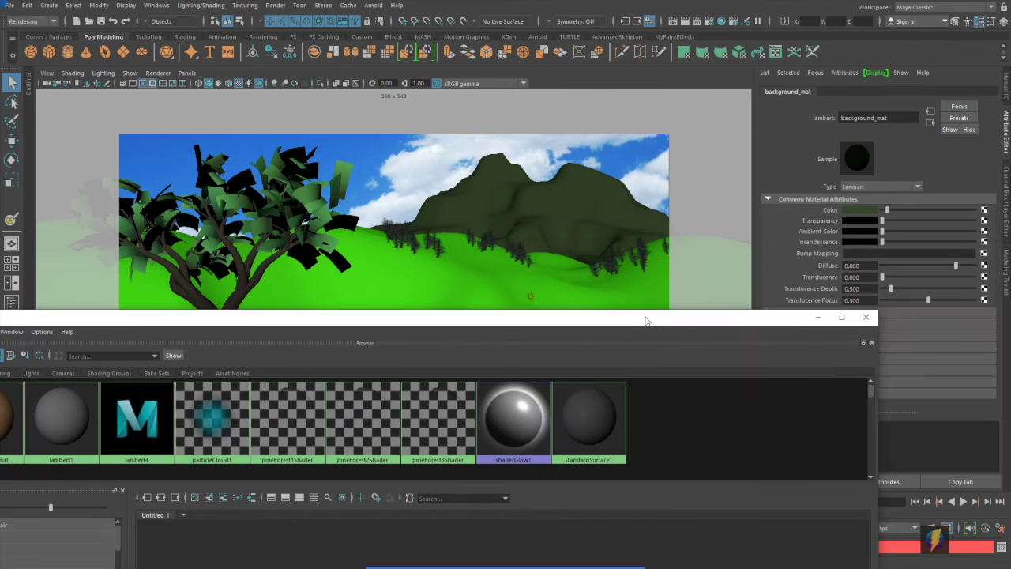
{"action": "left_click", "coordinate": [817, 318]}
{"action": "left_click", "coordinate": [860, 210]}
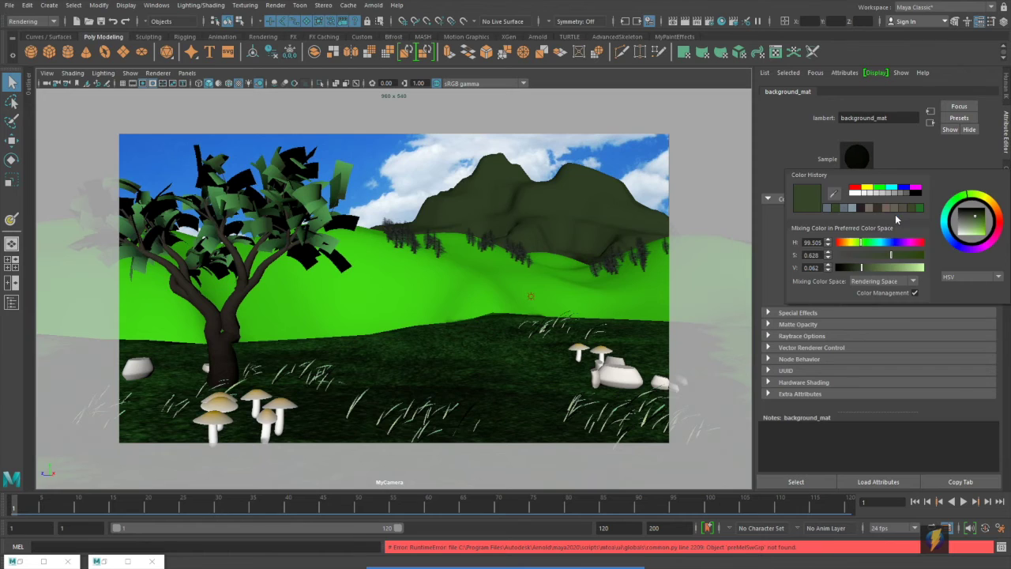
{"action": "left_click", "coordinate": [829, 209]}
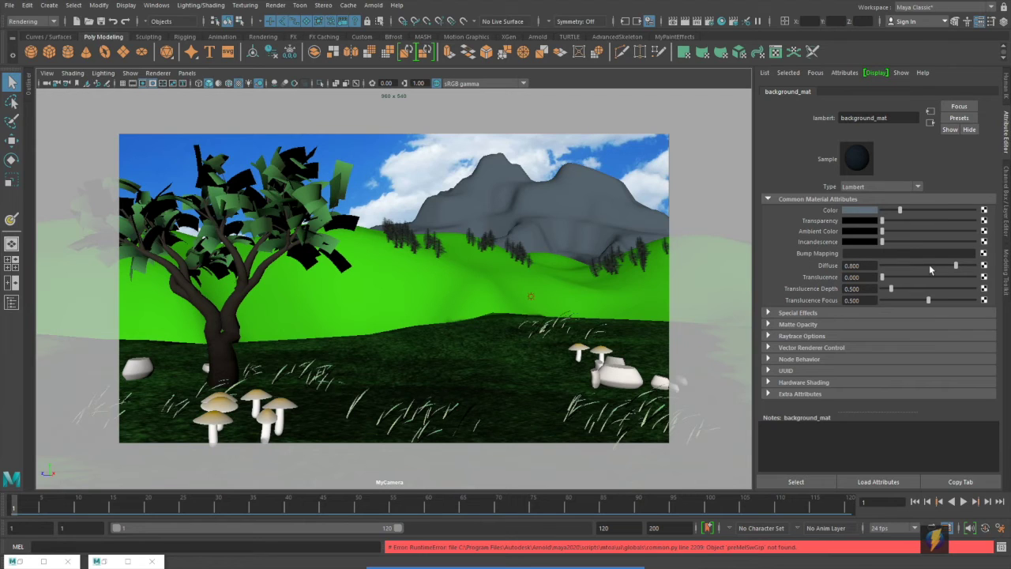
{"action": "left_click", "coordinate": [983, 265]}
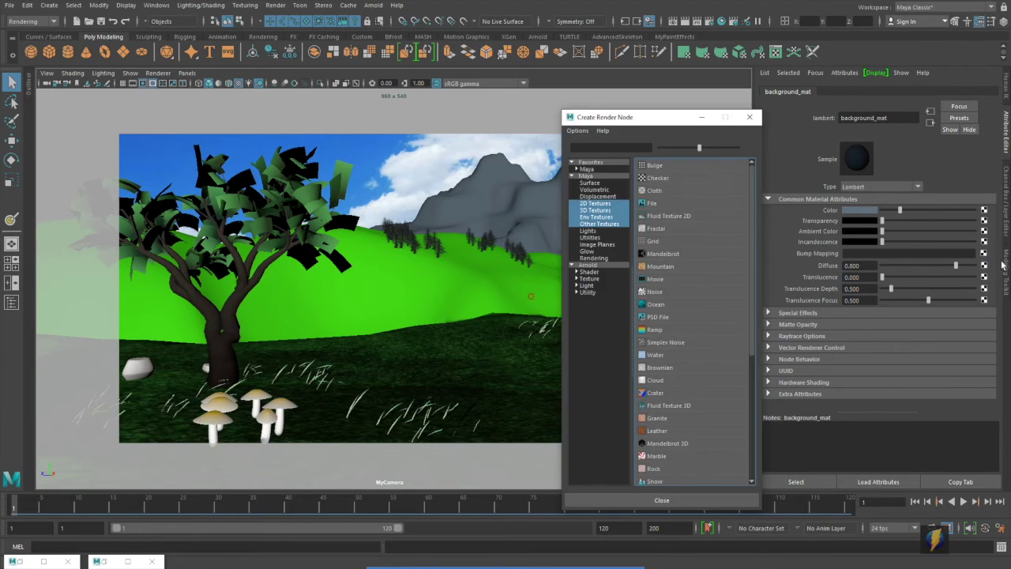
Create a 2D Simplex Noise texture as the mountain's bump map.
{"action": "left_click", "coordinate": [597, 204]}
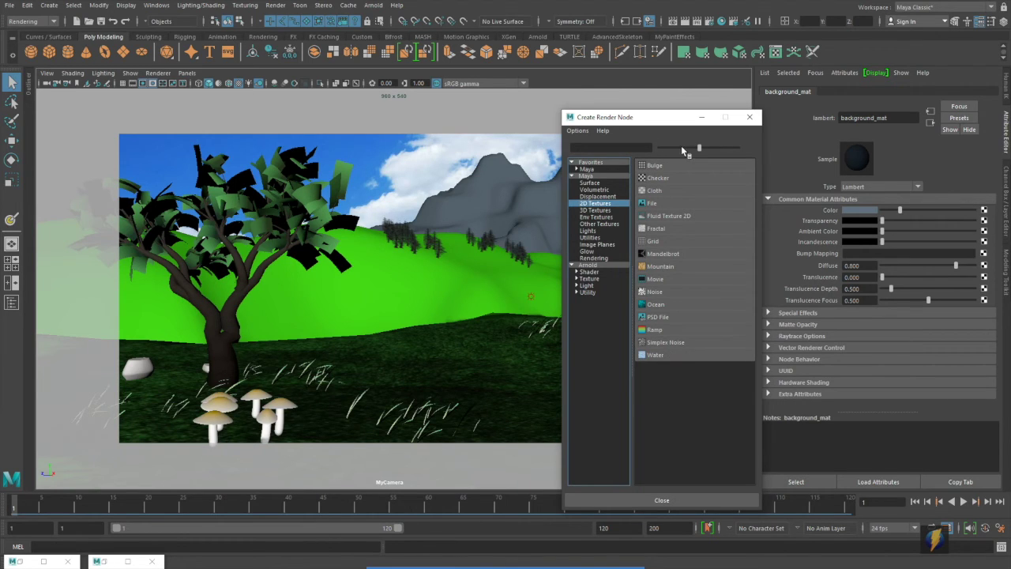
{"action": "left_click", "coordinate": [544, 545]}
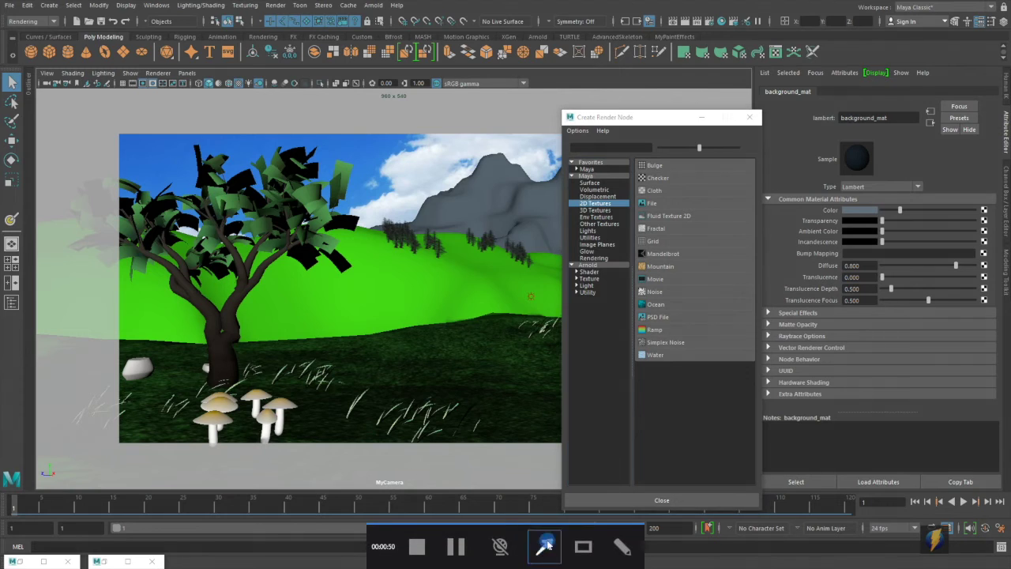
{"action": "left_click_drag", "start_coordinate": [653, 440], "coordinate": [661, 347]}
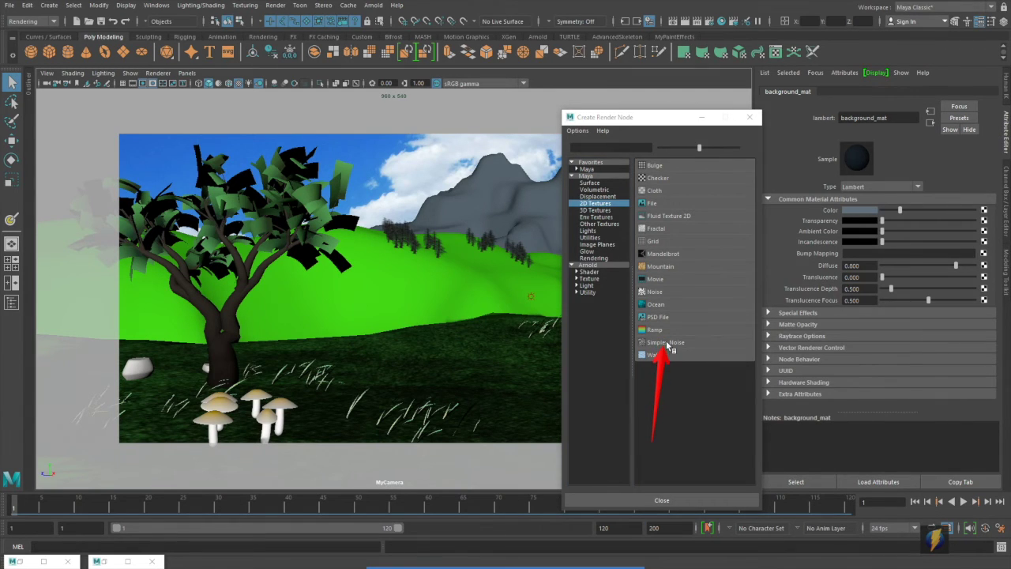
{"action": "left_click", "coordinate": [664, 342]}
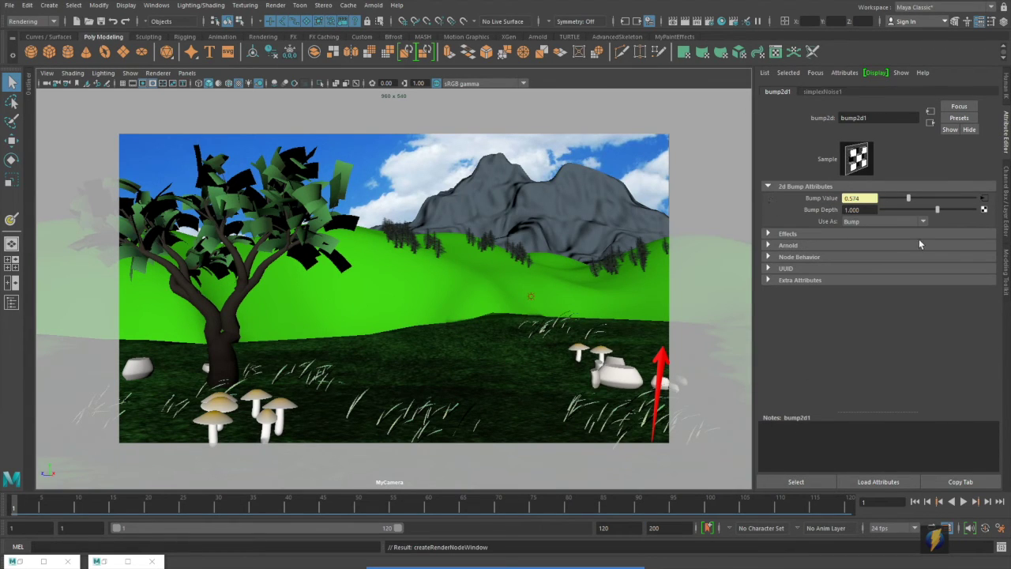
Lower bump2d1's Bump Depth to 0.4.
{"action": "left_click", "coordinate": [866, 209]}
{"action": "key", "text": "BackSpace"}
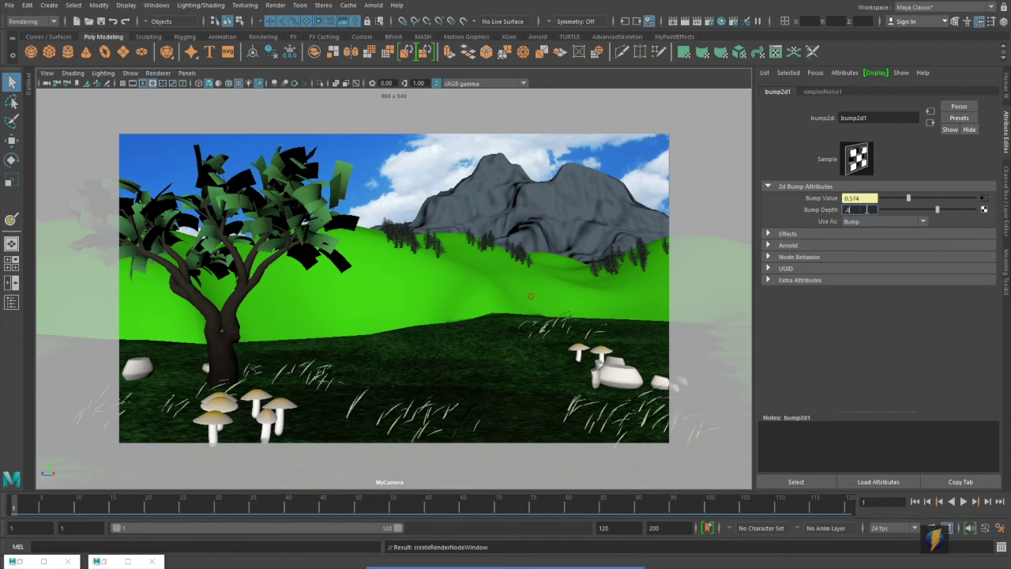
{"action": "type", "text": ".4"}
{"action": "key", "text": "Return"}
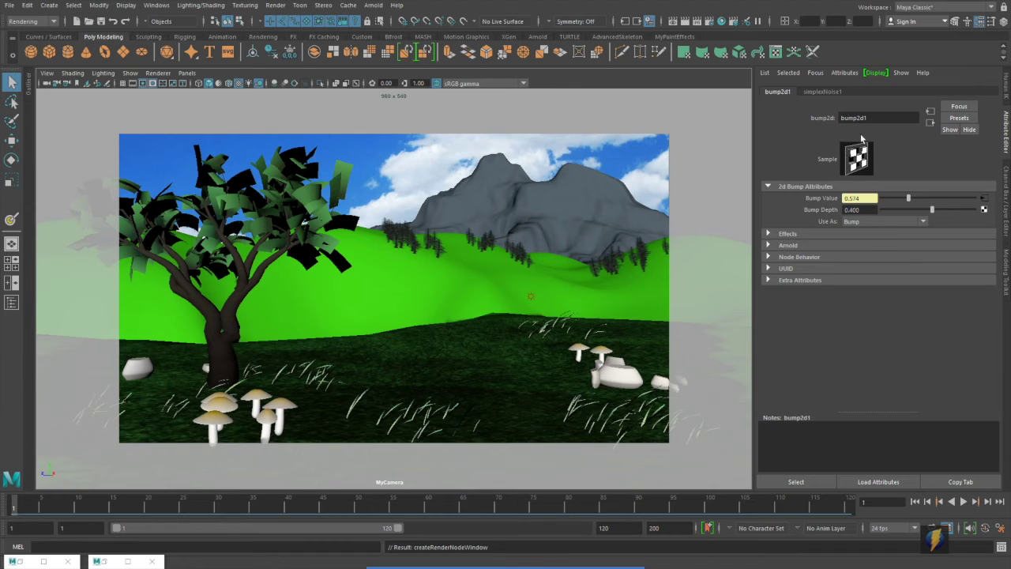
{"action": "left_click", "coordinate": [822, 92]}
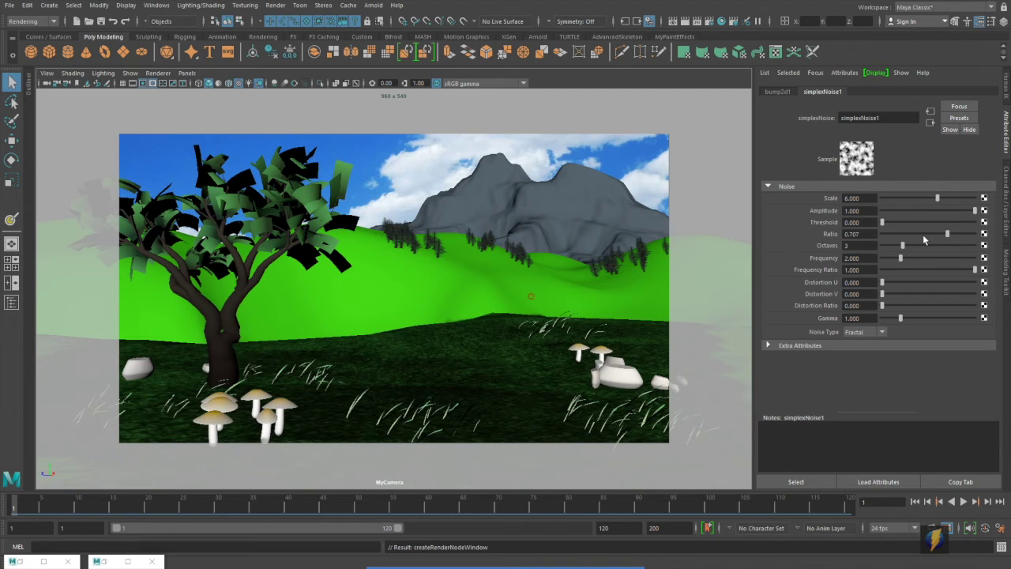
Switch simplexNoise1's Noise Type to Ridged.
{"action": "left_click", "coordinate": [542, 546]}
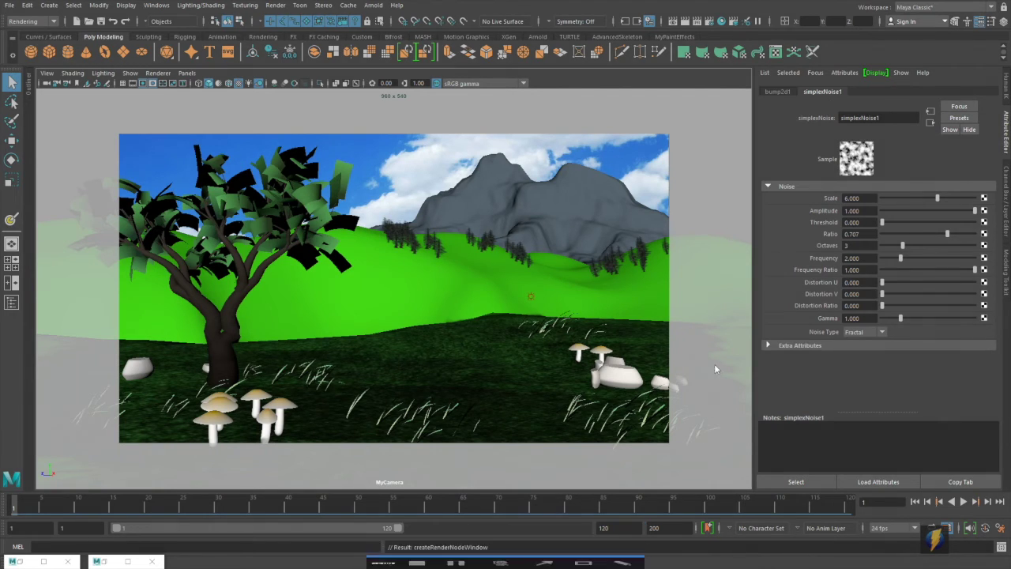
{"action": "left_click_drag", "start_coordinate": [738, 296], "coordinate": [804, 330]}
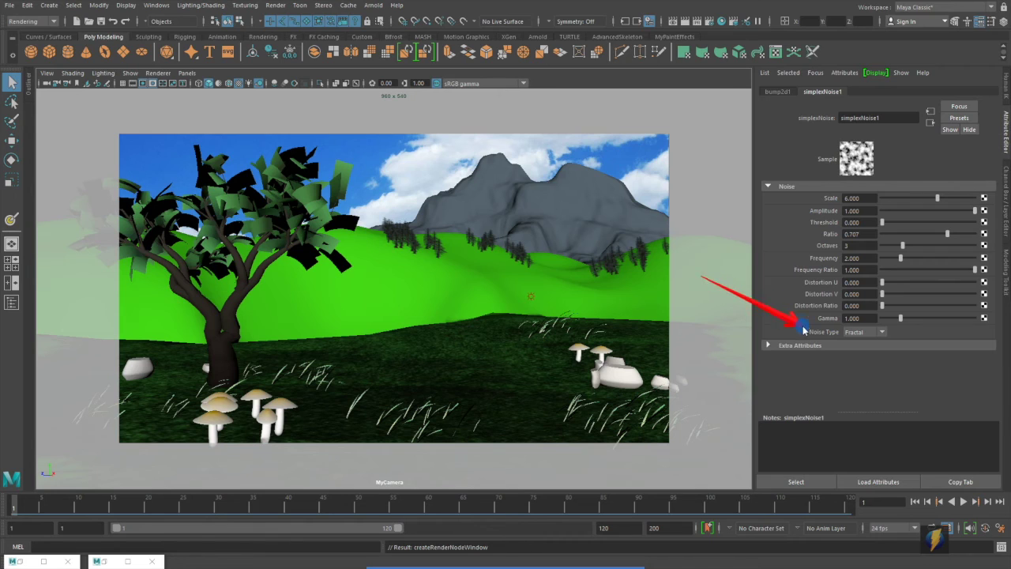
{"action": "left_click", "coordinate": [882, 333]}
{"action": "left_click", "coordinate": [859, 353]}
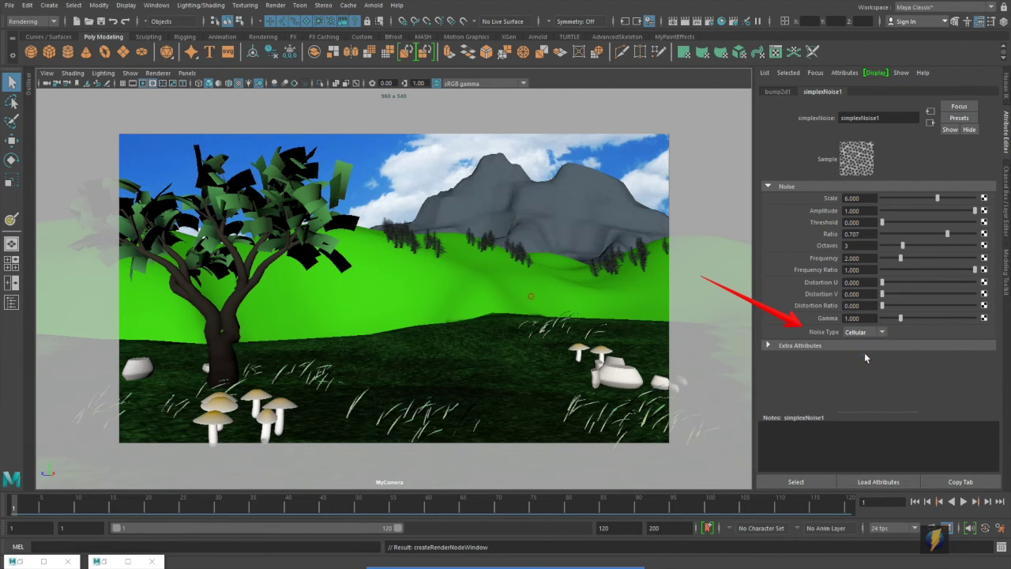
{"action": "left_click", "coordinate": [884, 332]}
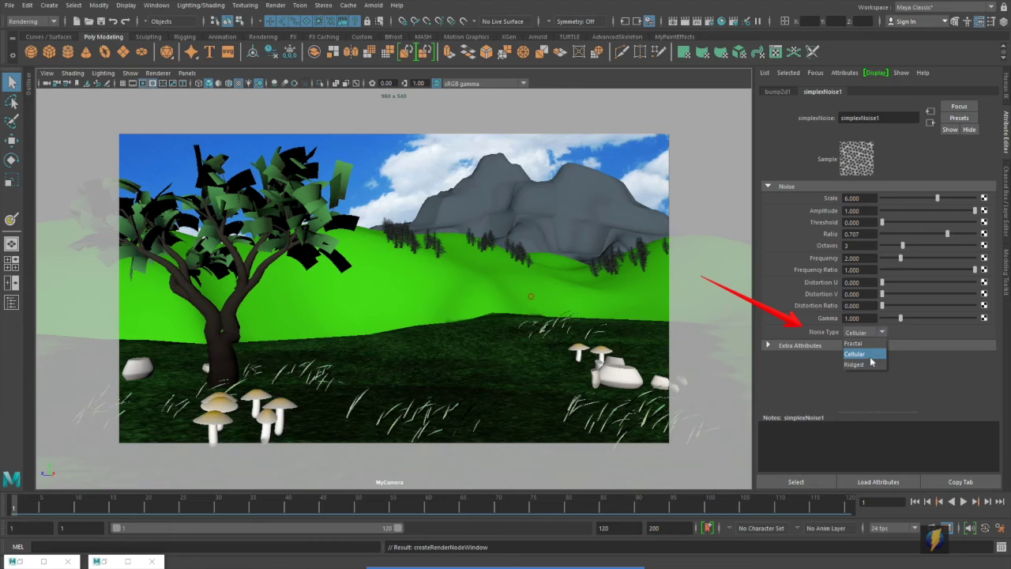
{"action": "left_click", "coordinate": [867, 364]}
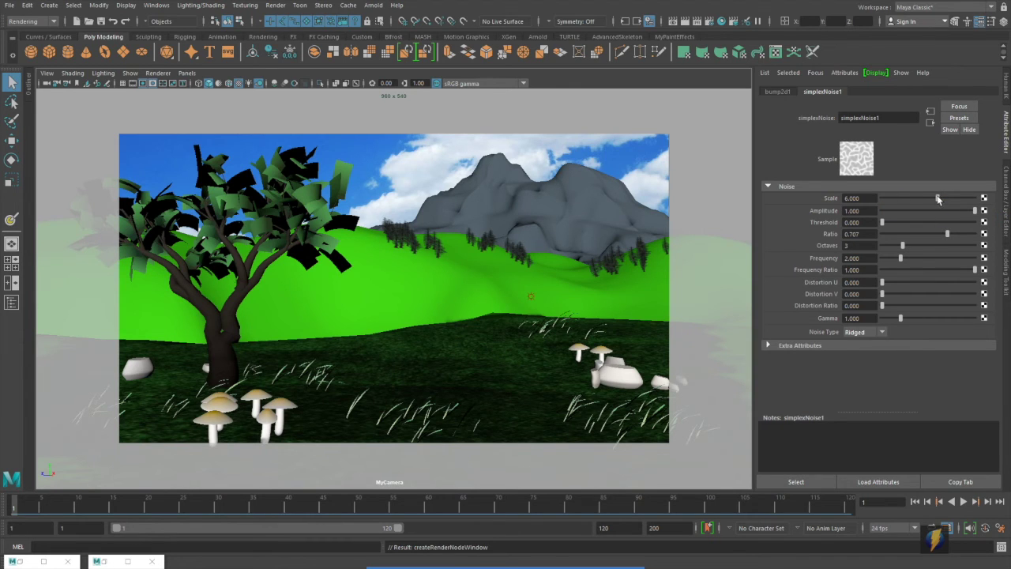
Set Scale 6.092, Frequency 3.218, Ratio 0.690, Threshold 0.029, then render the frame.
{"action": "mouse_move", "coordinate": [914, 197]}
{"action": "left_mouse_down"}
{"action": "mouse_move", "coordinate": [949, 204]}
{"action": "mouse_move", "coordinate": [938, 202]}
{"action": "left_mouse_up"}
{"action": "left_click_drag", "start_coordinate": [901, 259], "coordinate": [980, 276]}
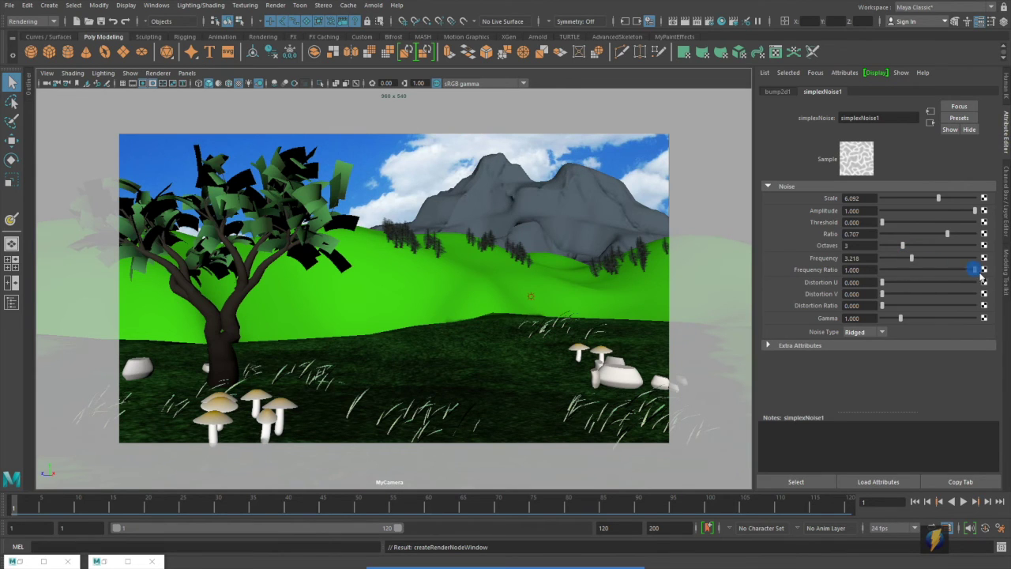
{"action": "left_click_drag", "start_coordinate": [948, 235], "coordinate": [885, 222]}
{"action": "left_click", "coordinate": [684, 22]}
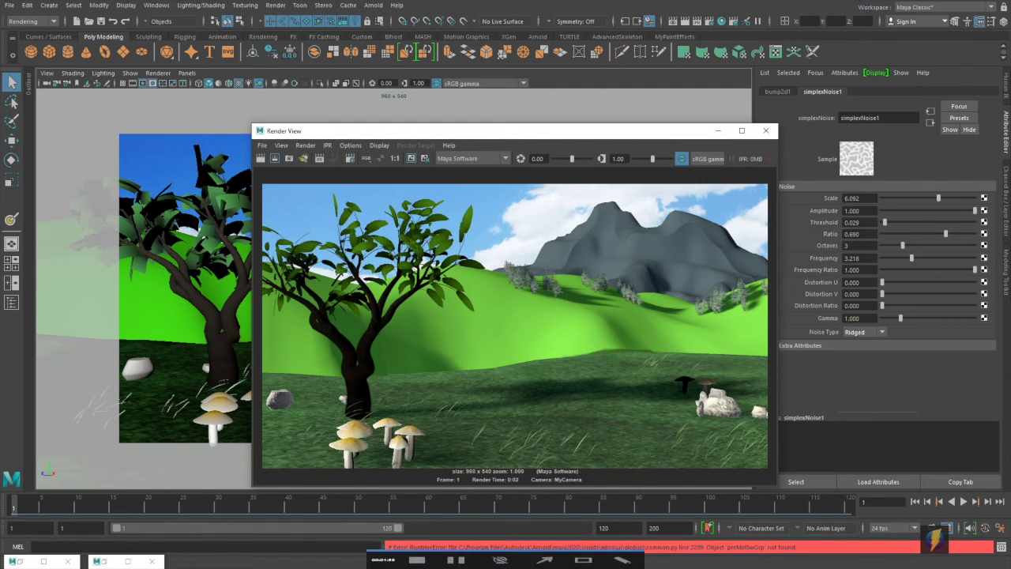
Inspect the rendered grey, bumpy mountain, then close Render View.
{"action": "left_click", "coordinate": [548, 551]}
{"action": "mouse_move", "coordinate": [483, 395]}
{"action": "left_mouse_down"}
{"action": "mouse_move", "coordinate": [571, 255]}
{"action": "mouse_move", "coordinate": [574, 282]}
{"action": "mouse_move", "coordinate": [677, 316]}
{"action": "mouse_move", "coordinate": [688, 228]}
{"action": "mouse_move", "coordinate": [731, 278]}
{"action": "mouse_move", "coordinate": [698, 242]}
{"action": "mouse_move", "coordinate": [598, 292]}
{"action": "mouse_move", "coordinate": [598, 305]}
{"action": "mouse_move", "coordinate": [576, 286]}
{"action": "mouse_move", "coordinate": [605, 221]}
{"action": "mouse_move", "coordinate": [592, 220]}
{"action": "mouse_move", "coordinate": [563, 253]}
{"action": "mouse_move", "coordinate": [670, 316]}
{"action": "mouse_move", "coordinate": [714, 234]}
{"action": "mouse_move", "coordinate": [734, 280]}
{"action": "mouse_move", "coordinate": [682, 234]}
{"action": "mouse_move", "coordinate": [620, 222]}
{"action": "left_mouse_up"}
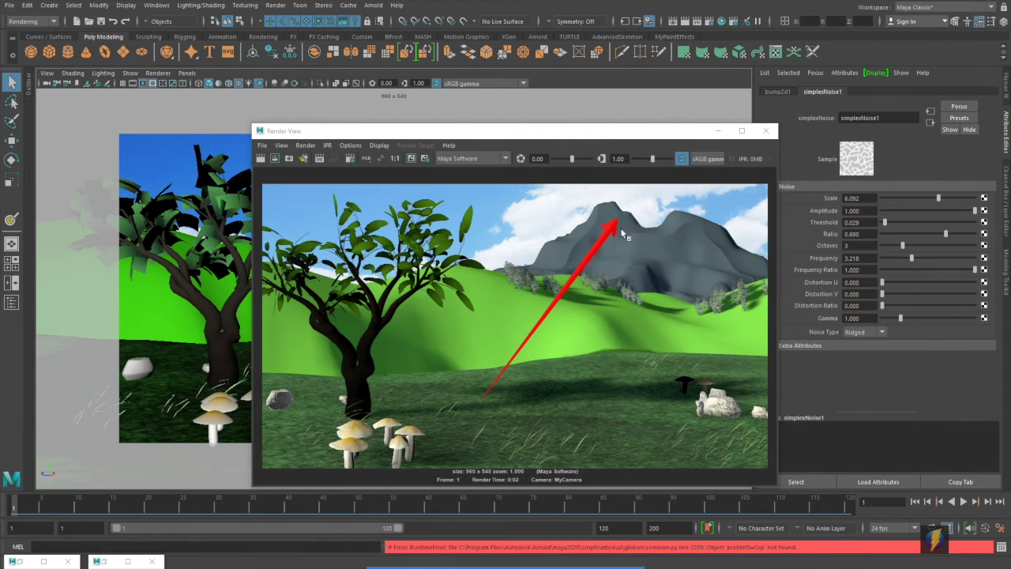
{"action": "left_click", "coordinate": [765, 130]}
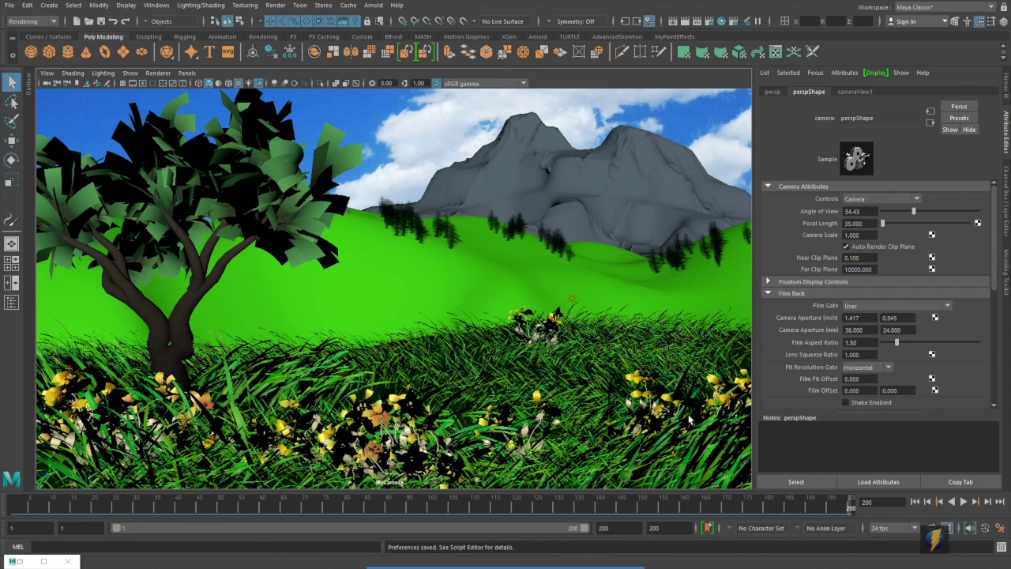
Play the swaying grass and flower animation and stop it at frame 24.
{"action": "mouse_move", "coordinate": [506, 566]}
{"action": "left_click", "coordinate": [545, 547]}
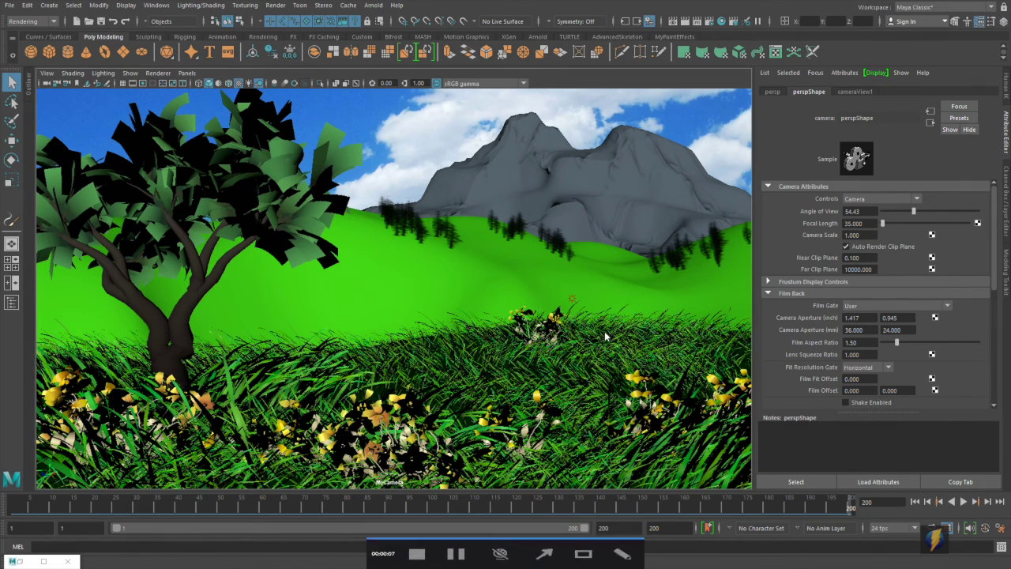
{"action": "mouse_move", "coordinate": [655, 209]}
{"action": "left_mouse_down"}
{"action": "mouse_move", "coordinate": [292, 381]}
{"action": "mouse_move", "coordinate": [354, 392]}
{"action": "mouse_move", "coordinate": [639, 388]}
{"action": "mouse_move", "coordinate": [200, 427]}
{"action": "mouse_move", "coordinate": [672, 417]}
{"action": "mouse_move", "coordinate": [698, 354]}
{"action": "mouse_move", "coordinate": [706, 362]}
{"action": "left_mouse_up"}
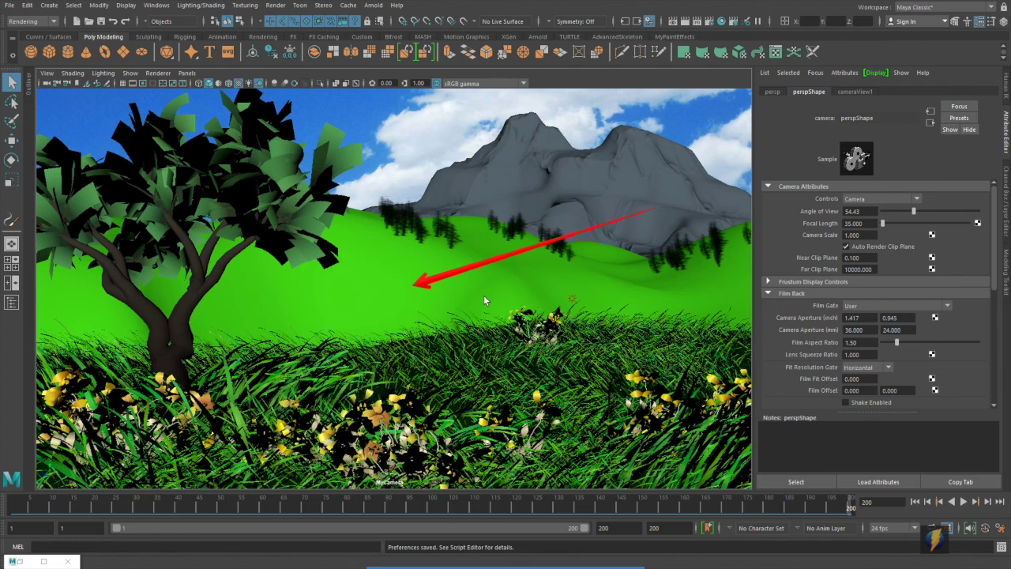
{"action": "left_click", "coordinate": [963, 502]}
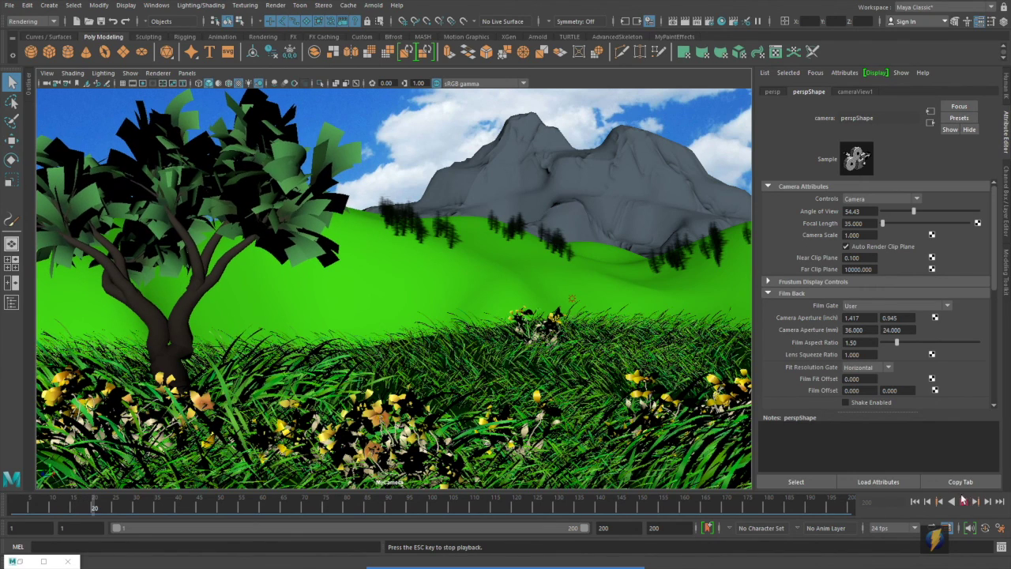
{"action": "key", "text": "Escape"}
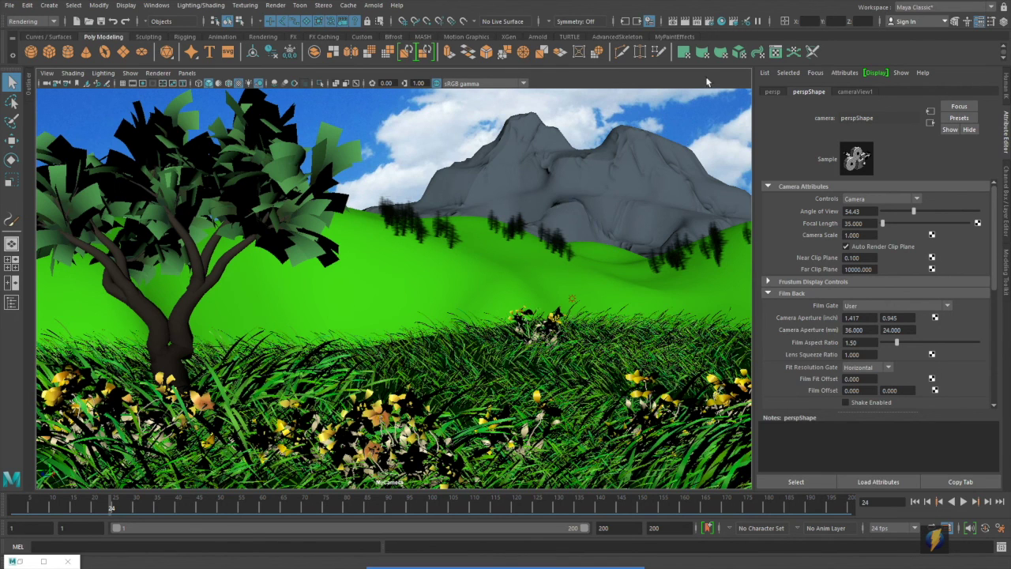
Render frame 24 of the grassy landscape with Maya Software.
{"action": "left_click", "coordinate": [686, 21]}
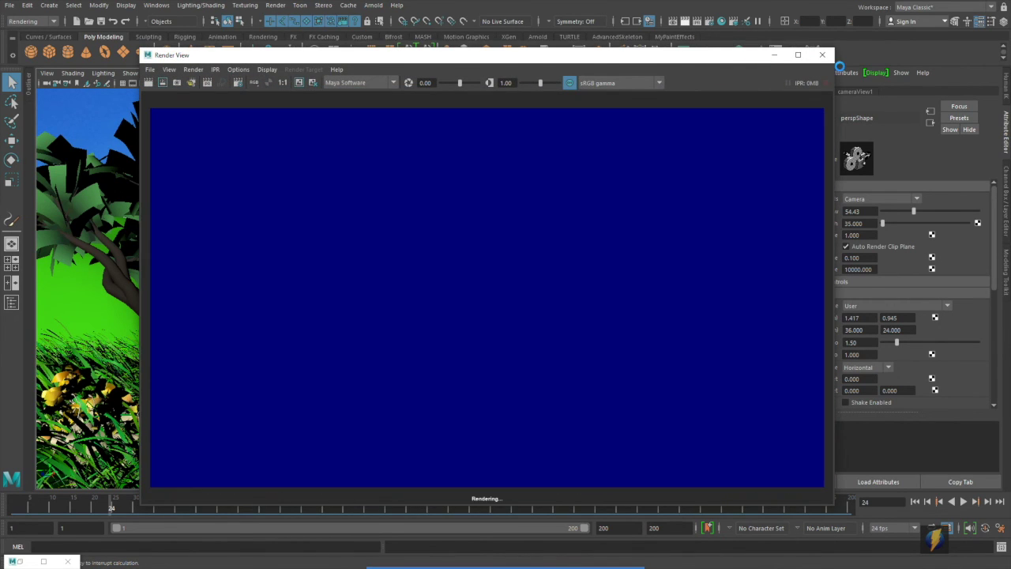